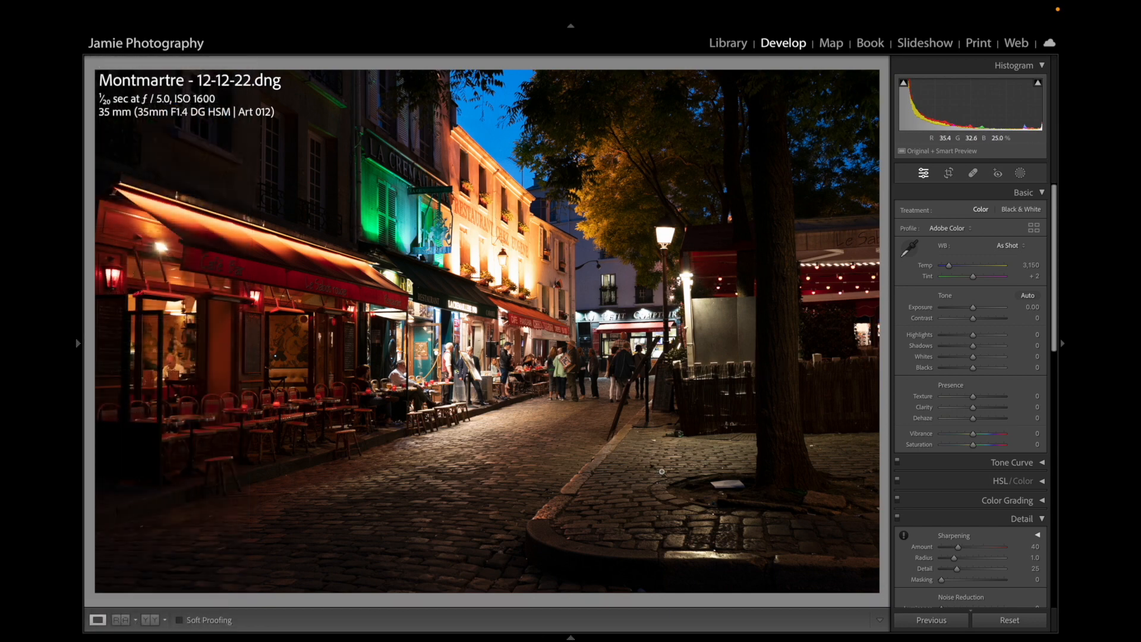
# - Crop the photo freehand, trimming part of the cobbled foreground and the right-hand edge of the picture
pyautogui.click(948, 173)
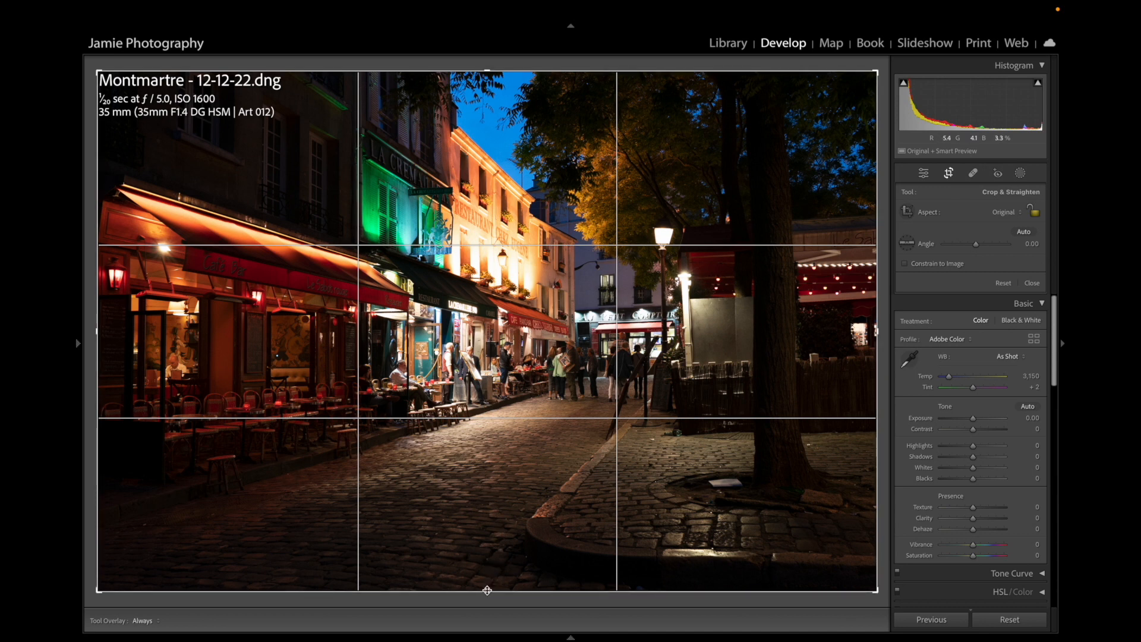
pyautogui.moveTo(486, 590); pyautogui.dragTo(486, 562)
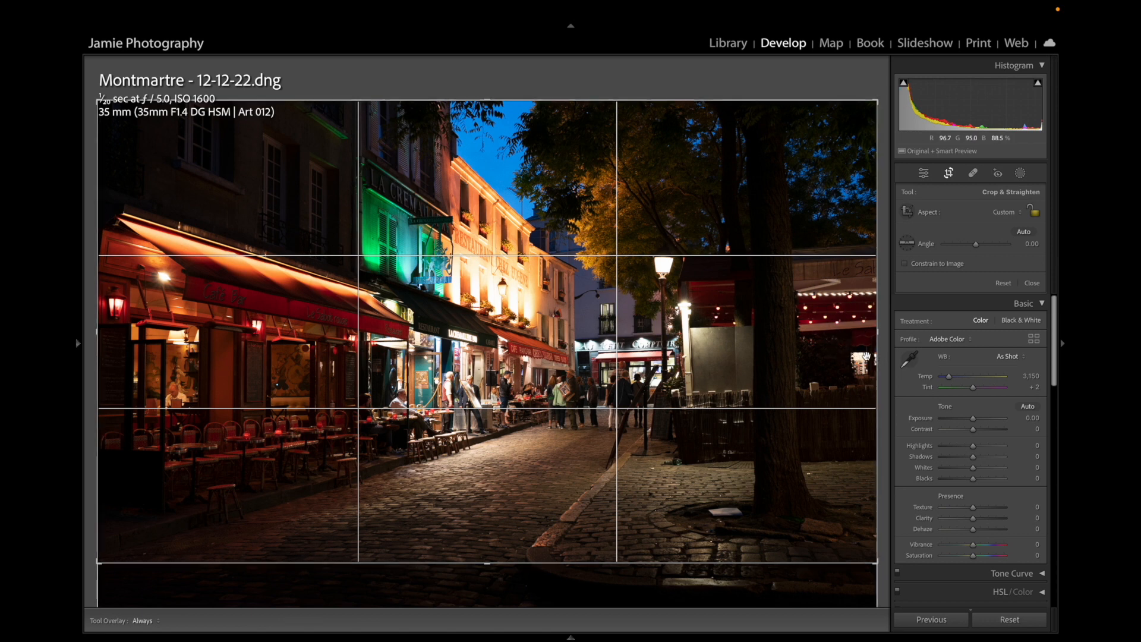
pyautogui.moveTo(875, 333); pyautogui.dragTo(831, 335)
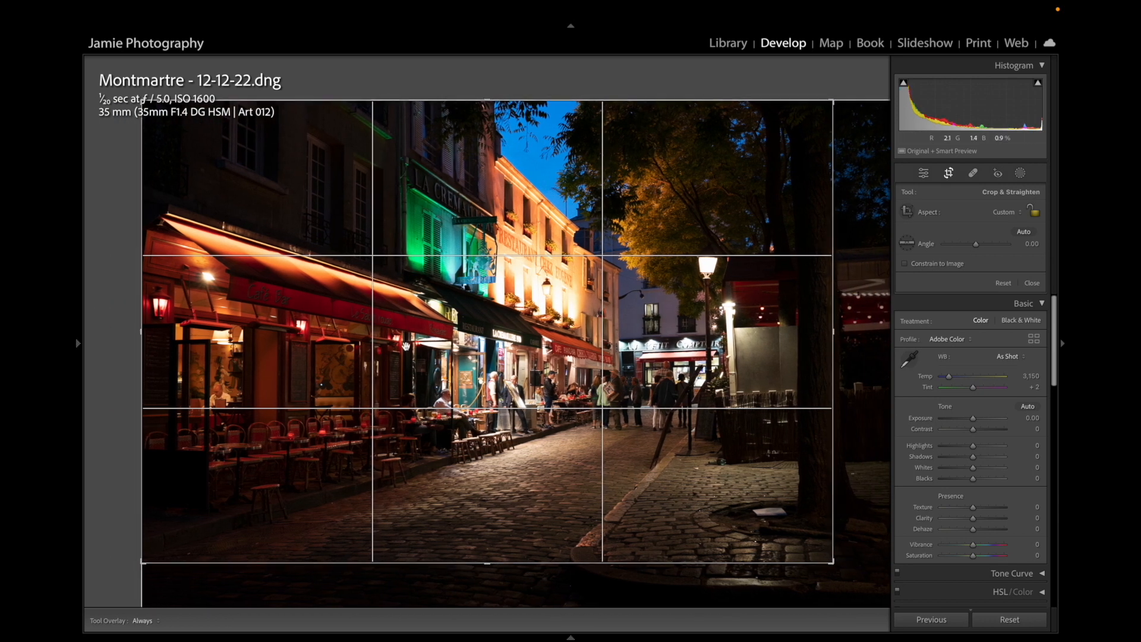
# - Try the 16 x 10 and 16 x 9 aspect ratios on the crop frame
pyautogui.click(1009, 211)
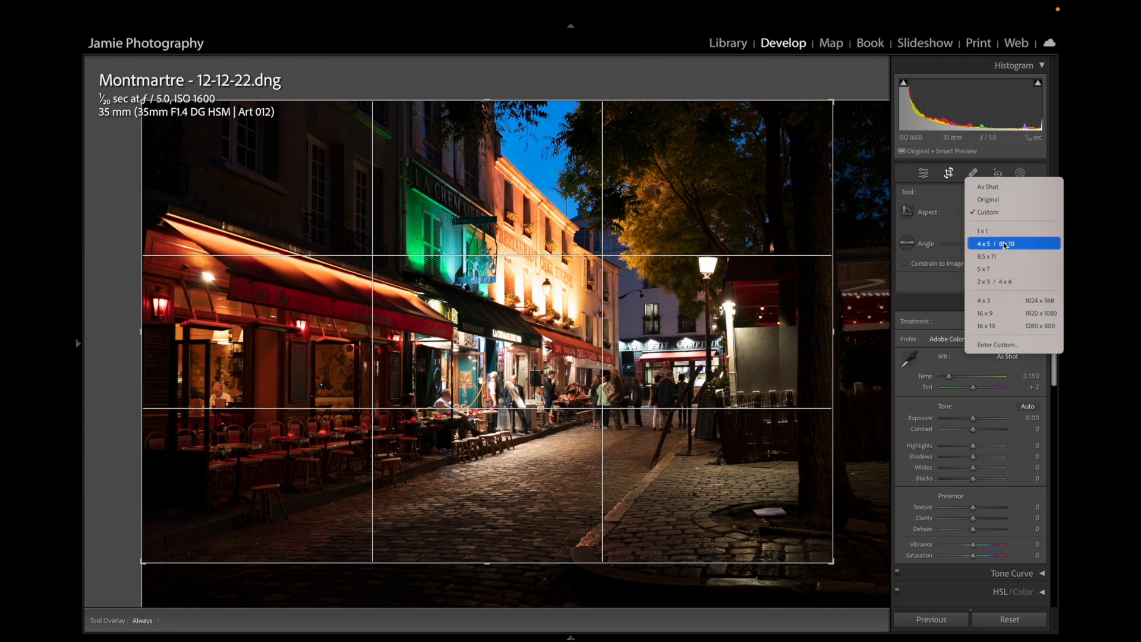
pyautogui.click(1002, 324)
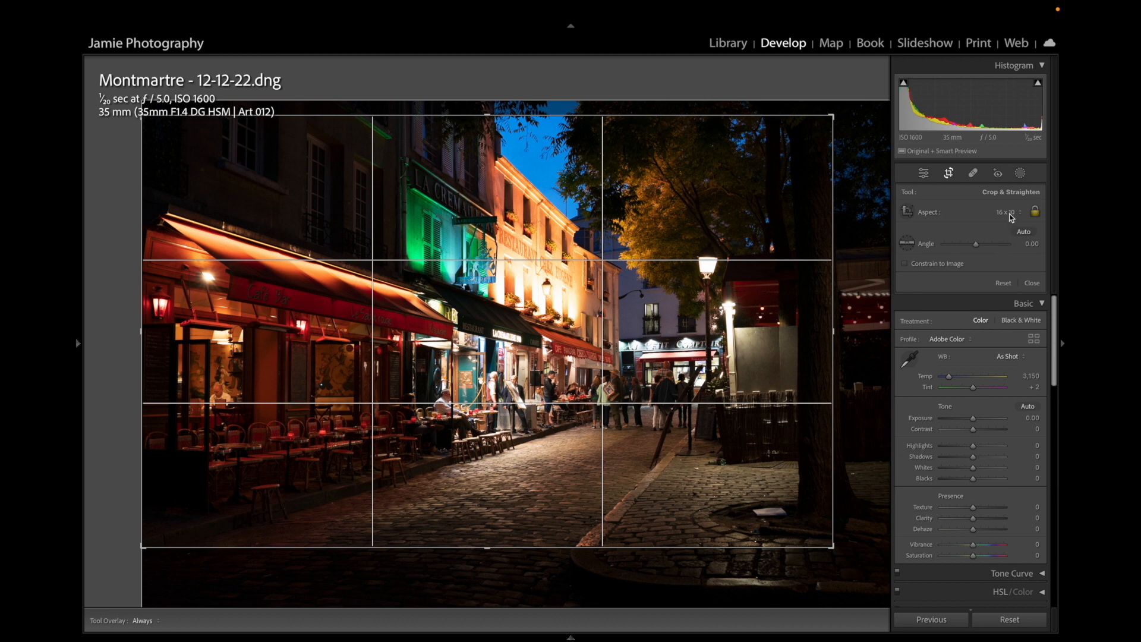
pyautogui.click(1011, 217)
pyautogui.click(1004, 204)
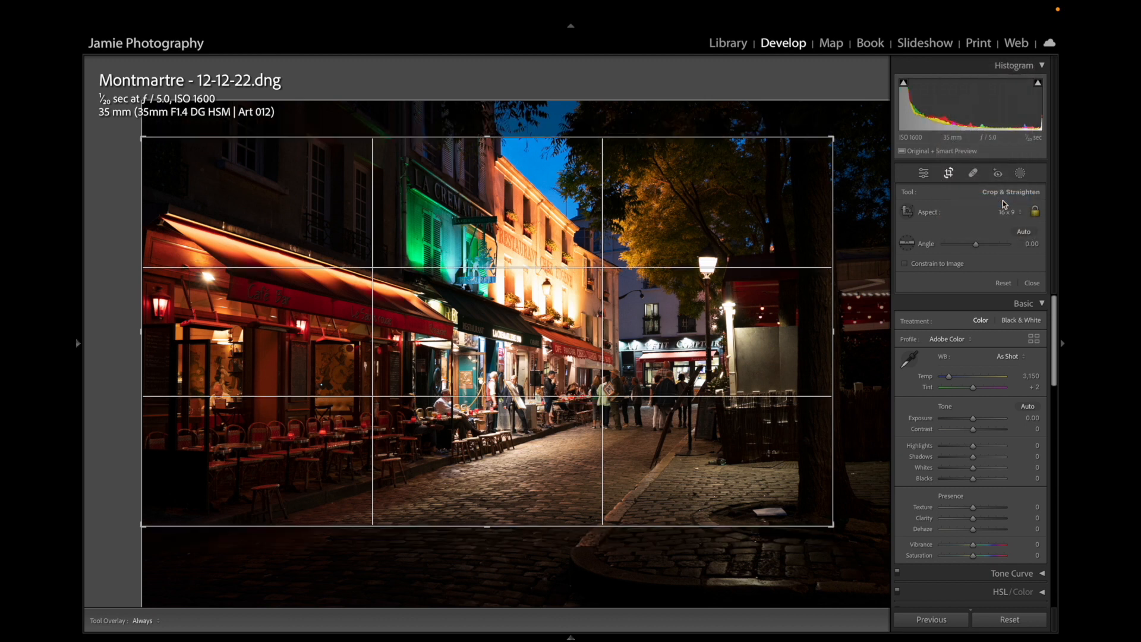
# - Crop the photo at a 4 x 3 ratio, repositioning and enlarging the frame to cover most of the street scene
pyautogui.click(1006, 213)
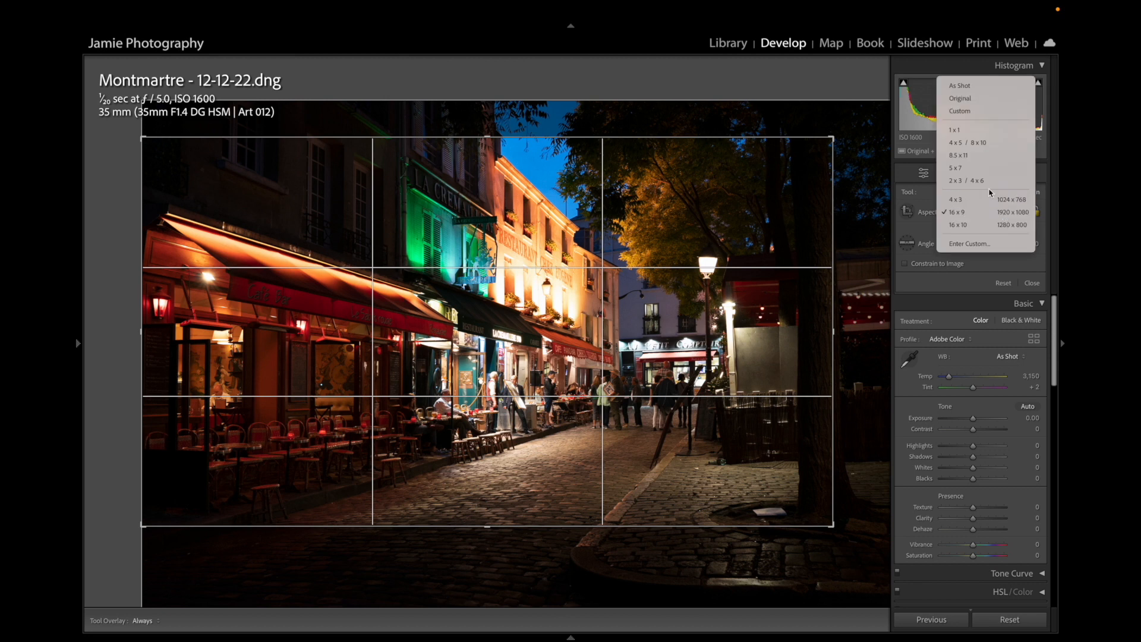
pyautogui.click(989, 201)
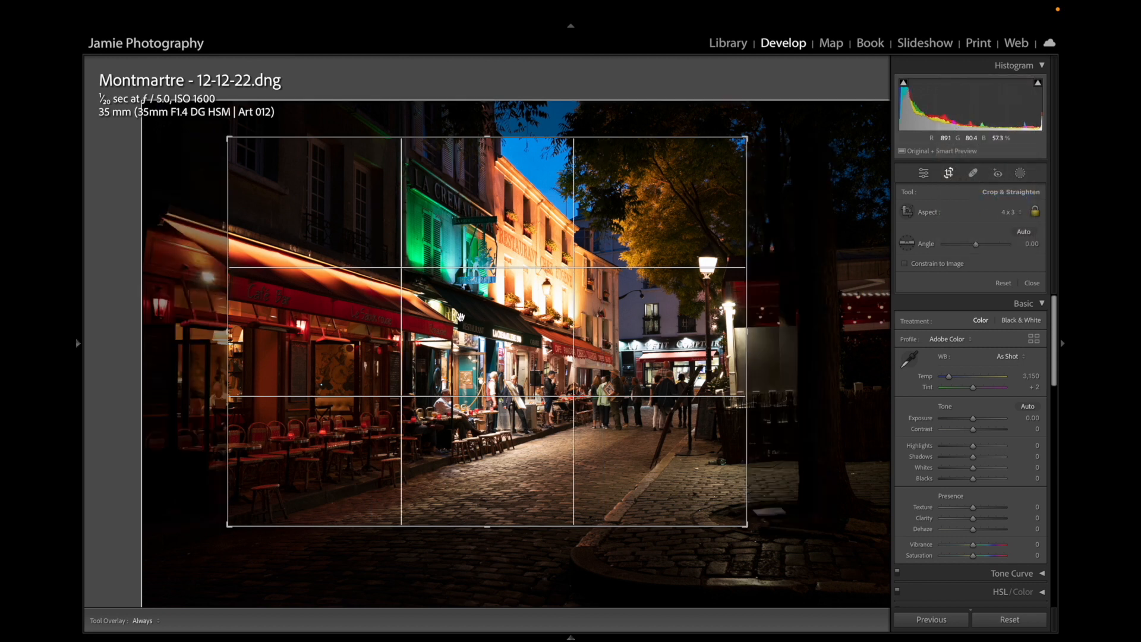
pyautogui.moveTo(268, 207); pyautogui.dragTo(355, 254)
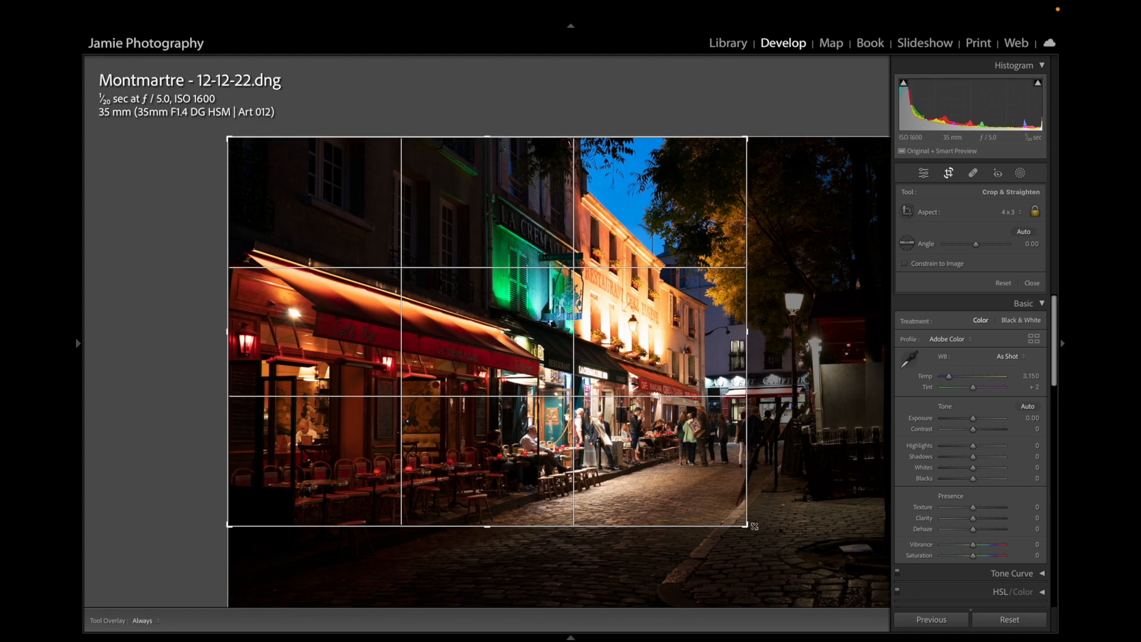
pyautogui.moveTo(750, 527); pyautogui.dragTo(909, 586)
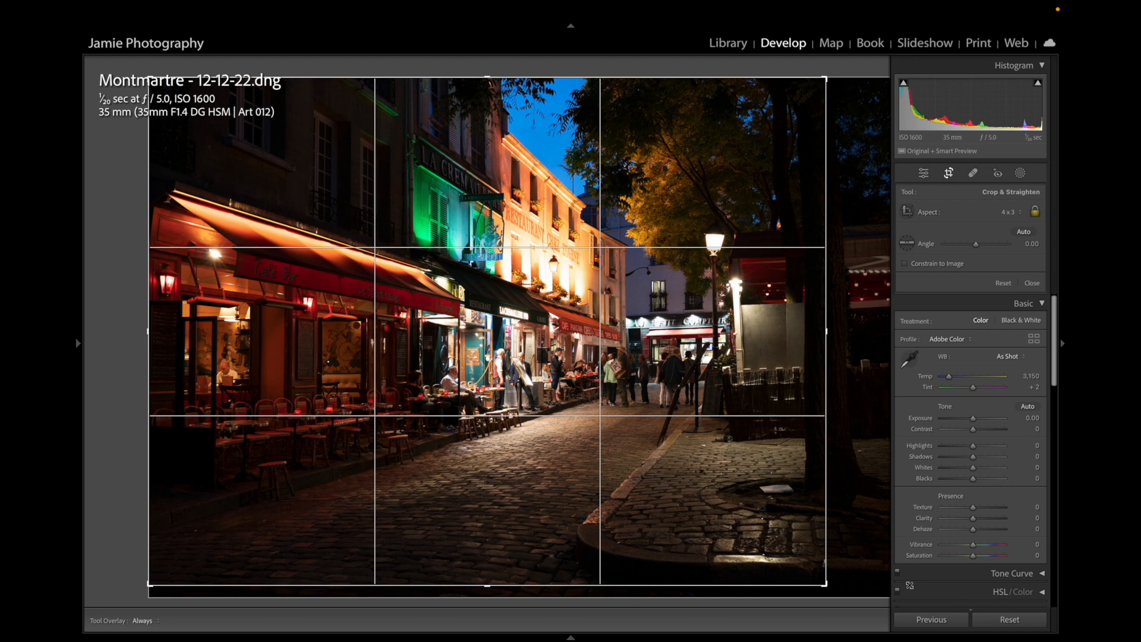
pyautogui.press('Return')
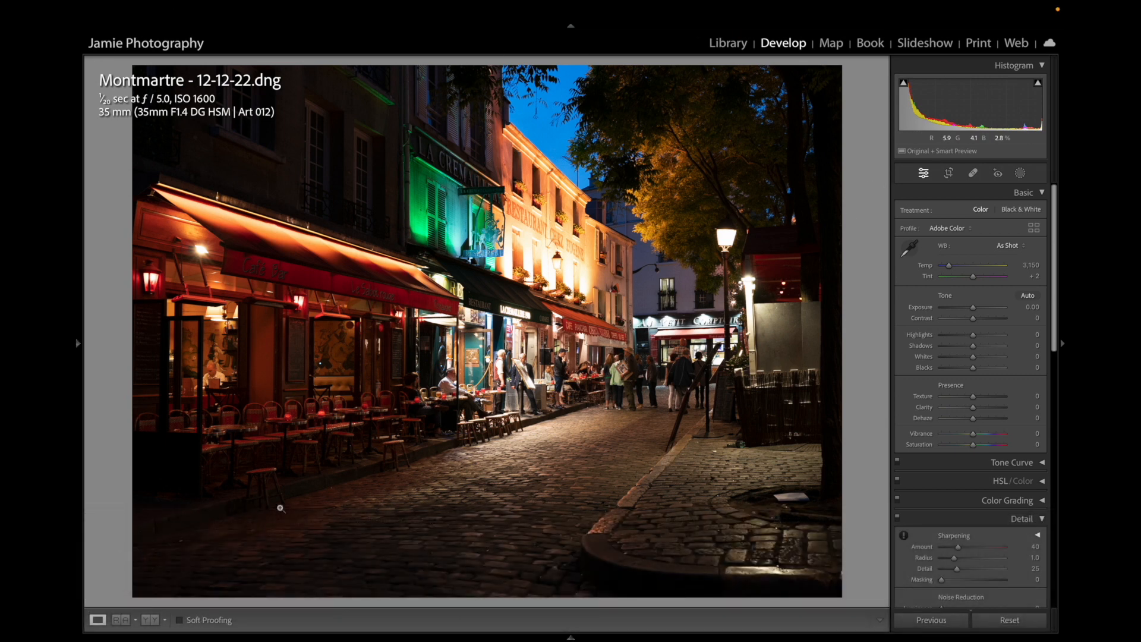
# - Change the crop ratio to 16 x 10, enlarge the frame slightly and apply the crop
pyautogui.click(949, 173)
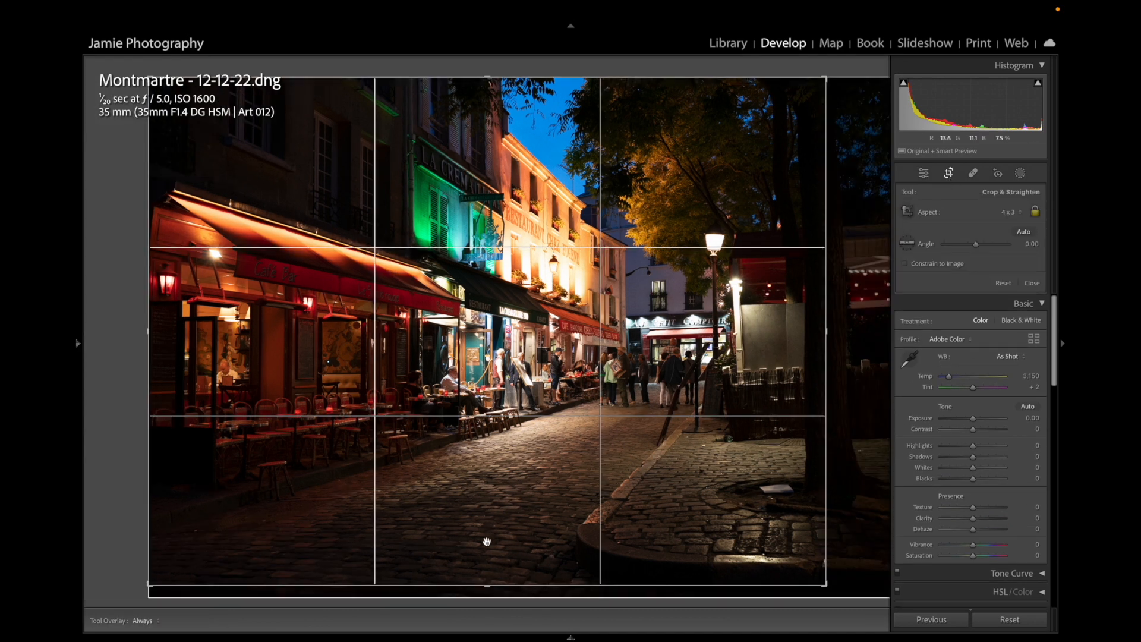
pyautogui.click(1010, 212)
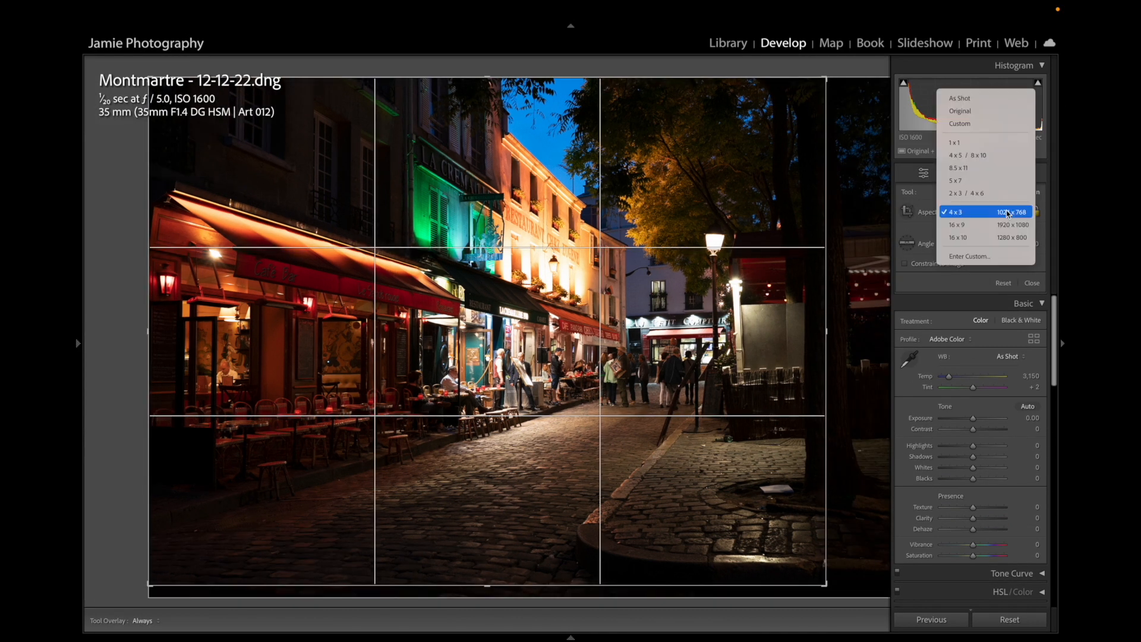
pyautogui.click(991, 237)
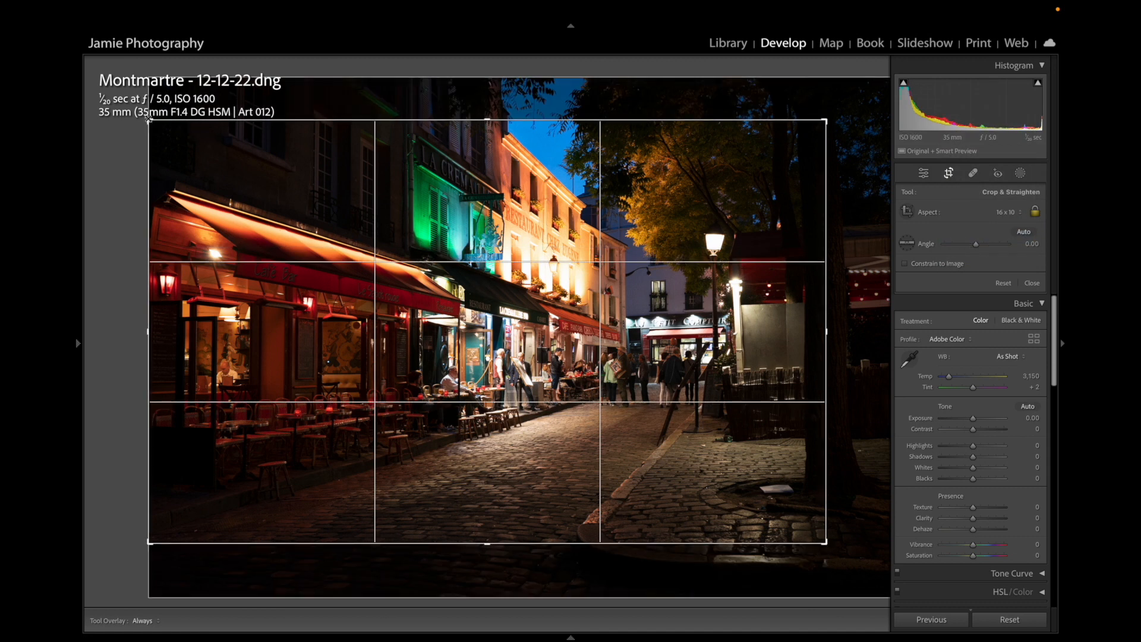
pyautogui.moveTo(826, 121); pyautogui.dragTo(833, 109)
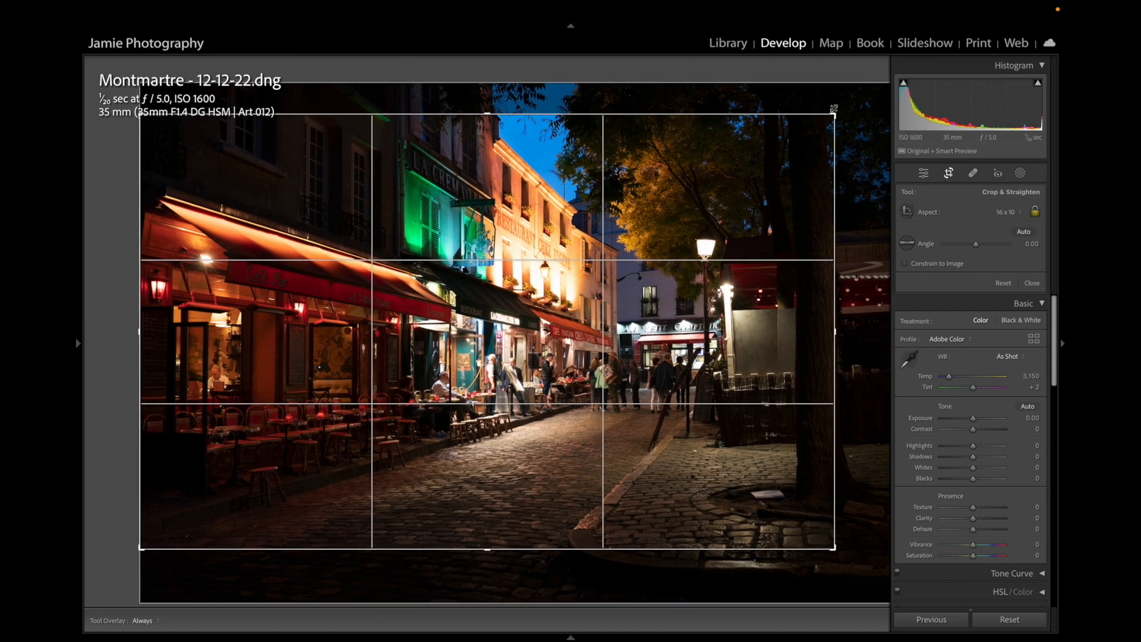
pyautogui.press('Return')
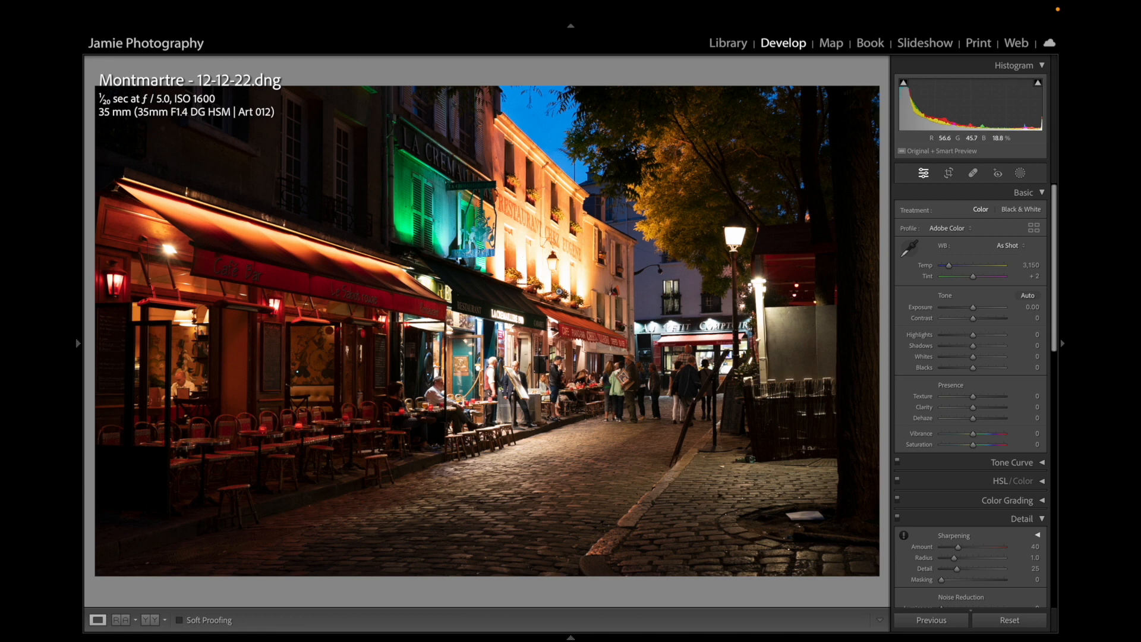
# - Turn on the highlight clipping warning and set Highlights to −69 and Shadows to +100
pyautogui.click(1039, 85)
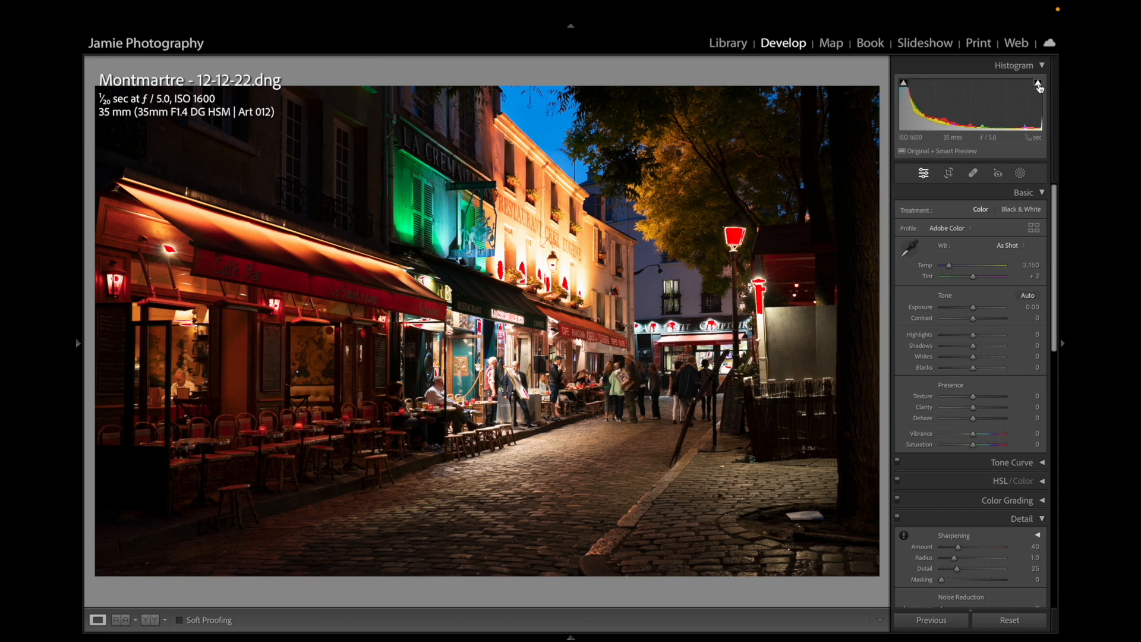
pyautogui.click(959, 335)
pyautogui.moveTo(958, 337); pyautogui.dragTo(957, 336)
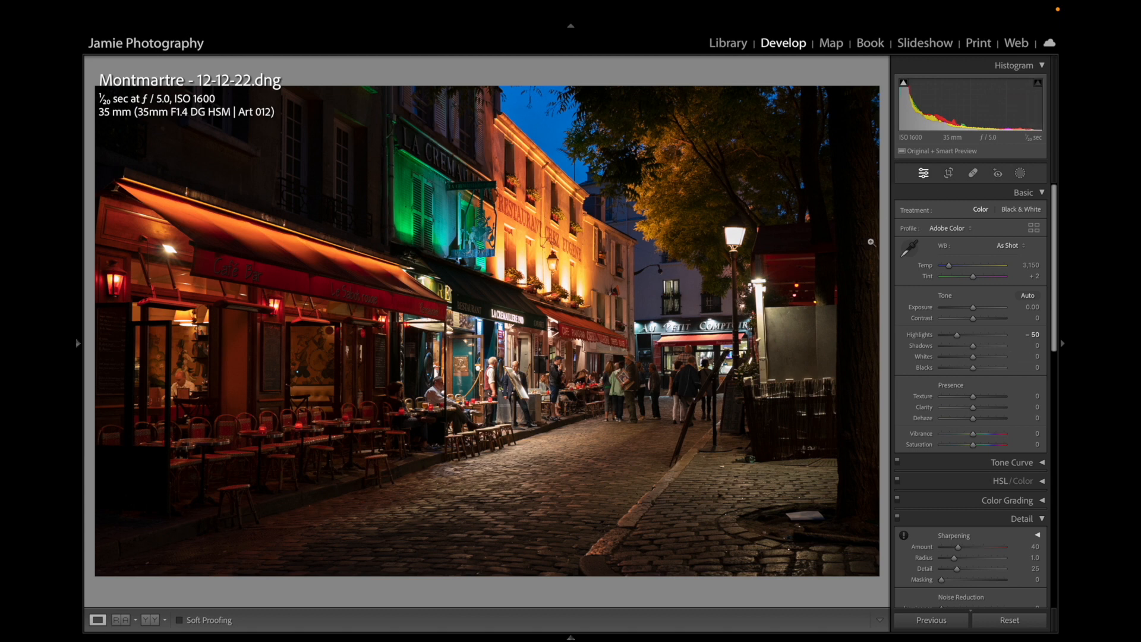
pyautogui.moveTo(959, 336); pyautogui.dragTo(944, 336)
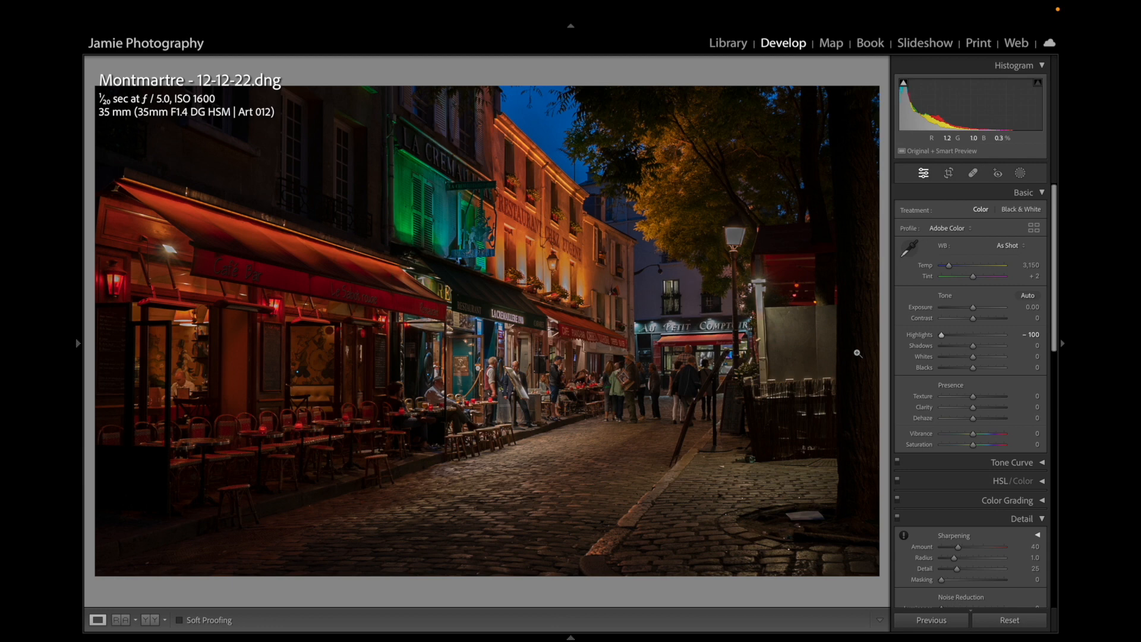
pyautogui.moveTo(944, 336); pyautogui.dragTo(956, 338)
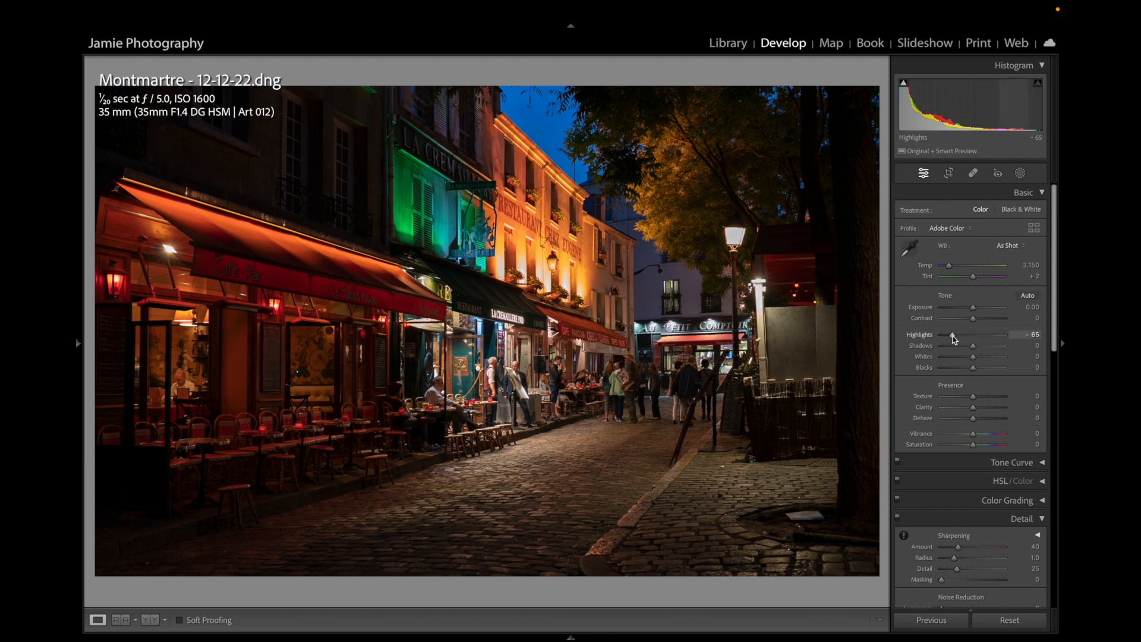
pyautogui.moveTo(952, 336); pyautogui.dragTo(951, 335)
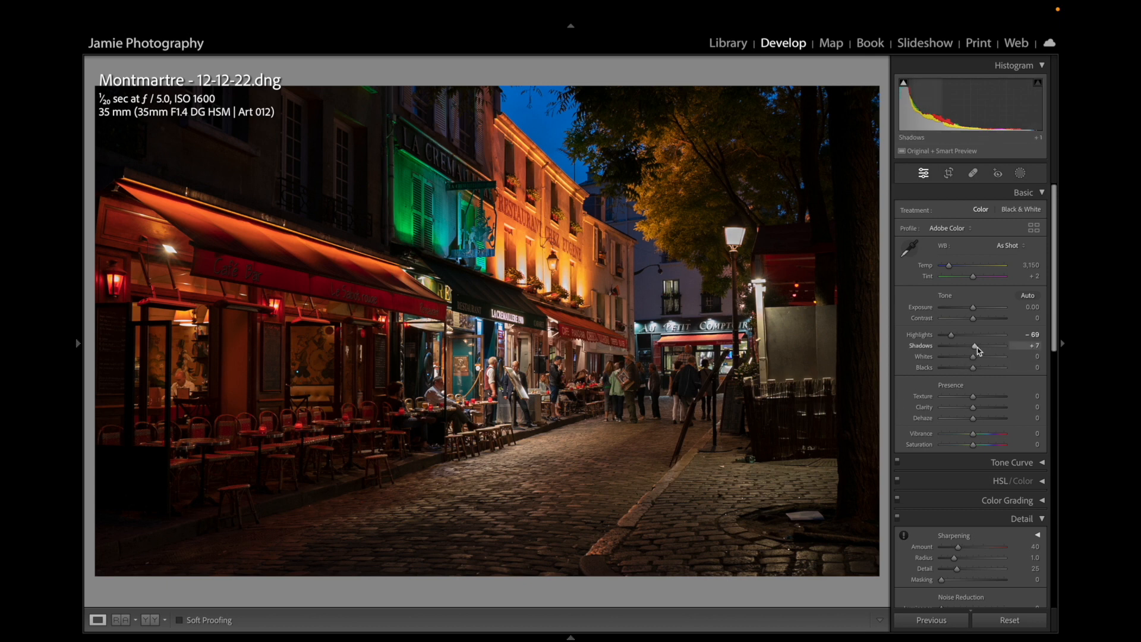
pyautogui.moveTo(975, 347); pyautogui.dragTo(1017, 353)
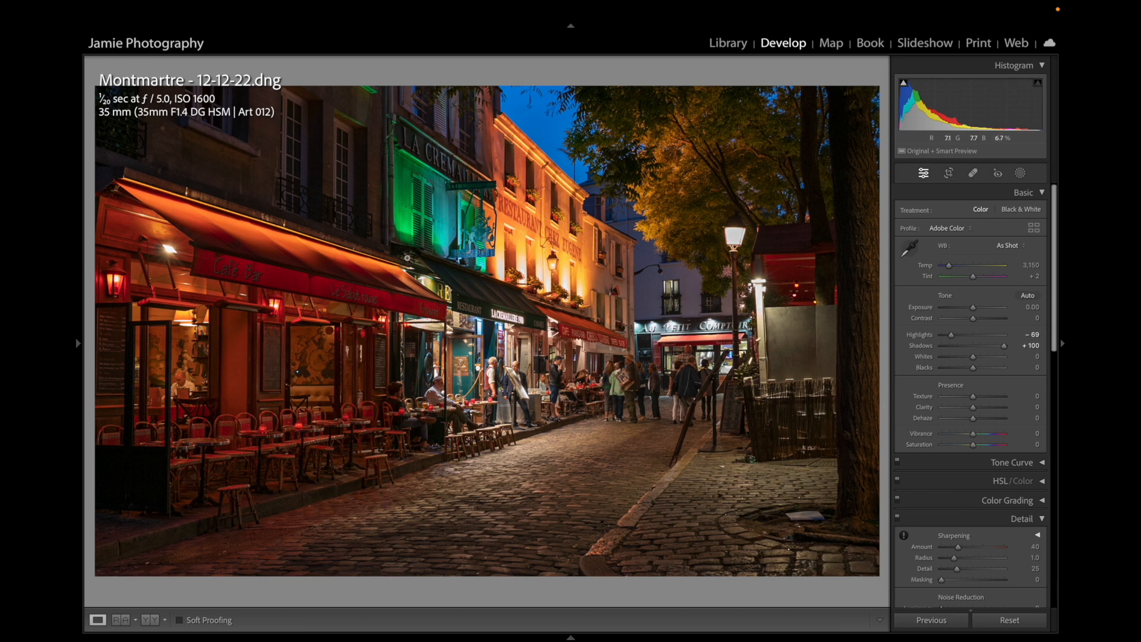
# - Examine the brightened shadow areas around the restaurant awnings and signs up close
pyautogui.click(377, 269)
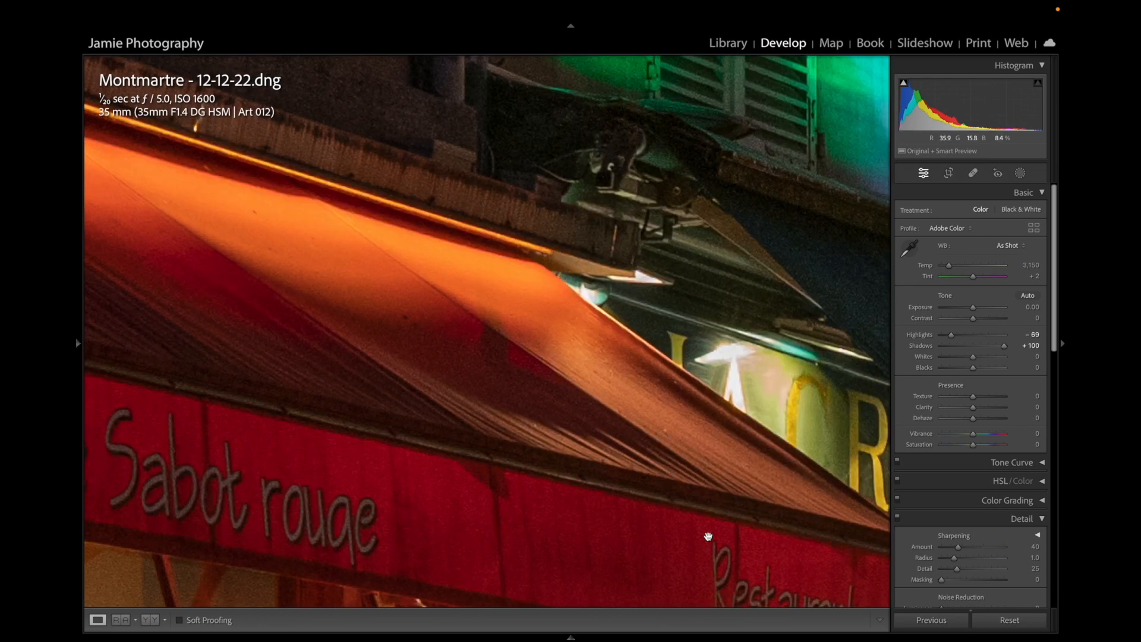
pyautogui.moveTo(673, 440); pyautogui.dragTo(307, 309)
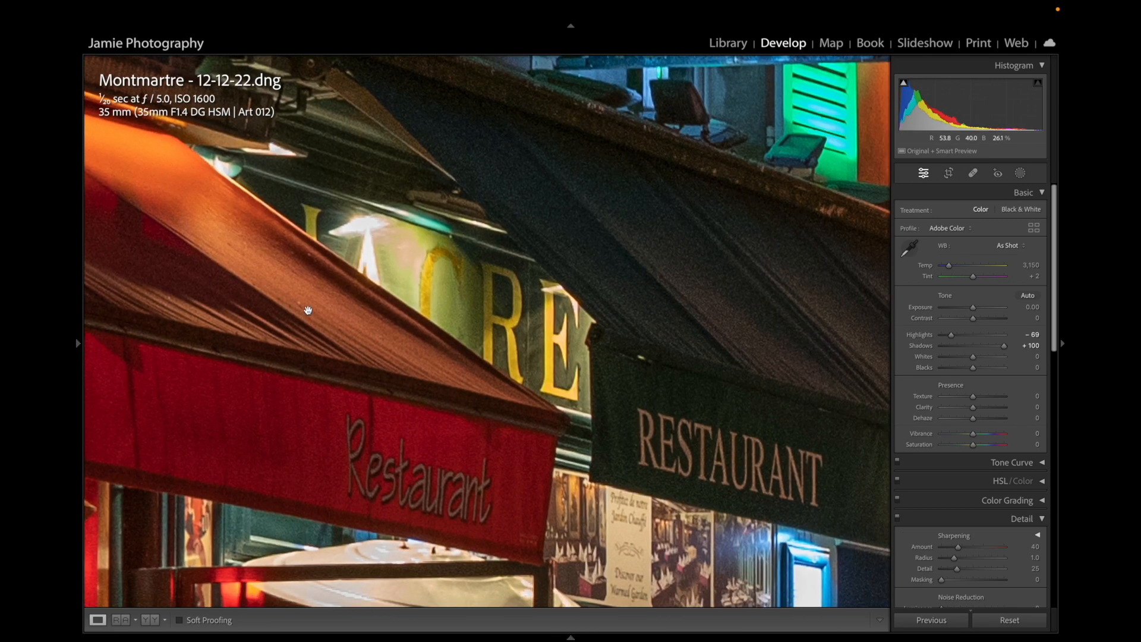
pyautogui.moveTo(443, 226); pyautogui.dragTo(282, 392)
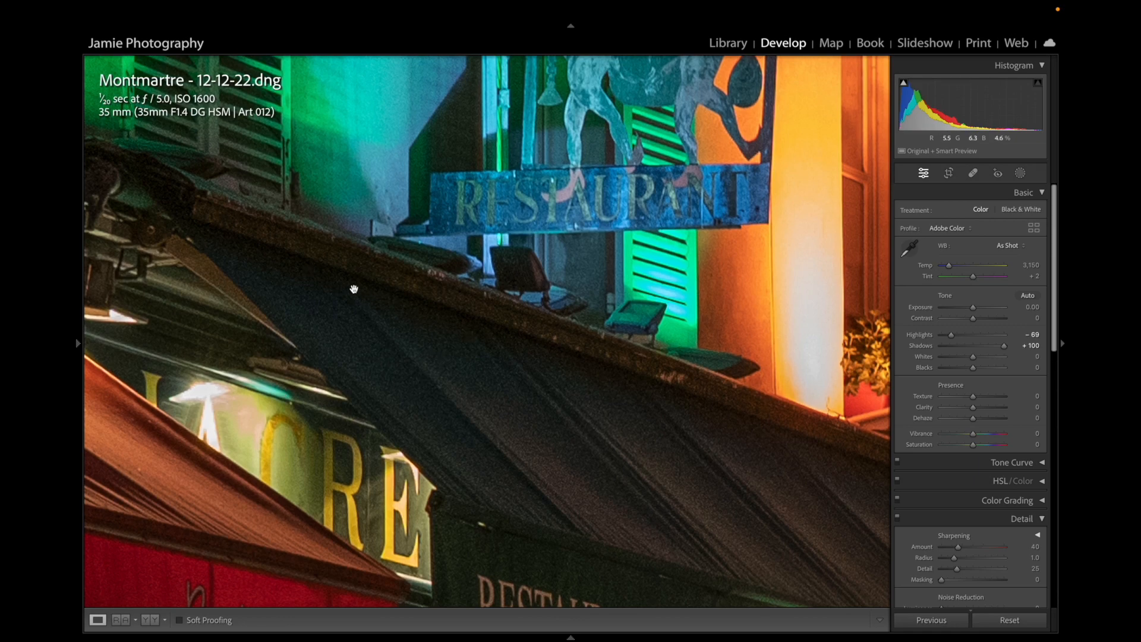
pyautogui.moveTo(446, 331); pyautogui.dragTo(625, 360)
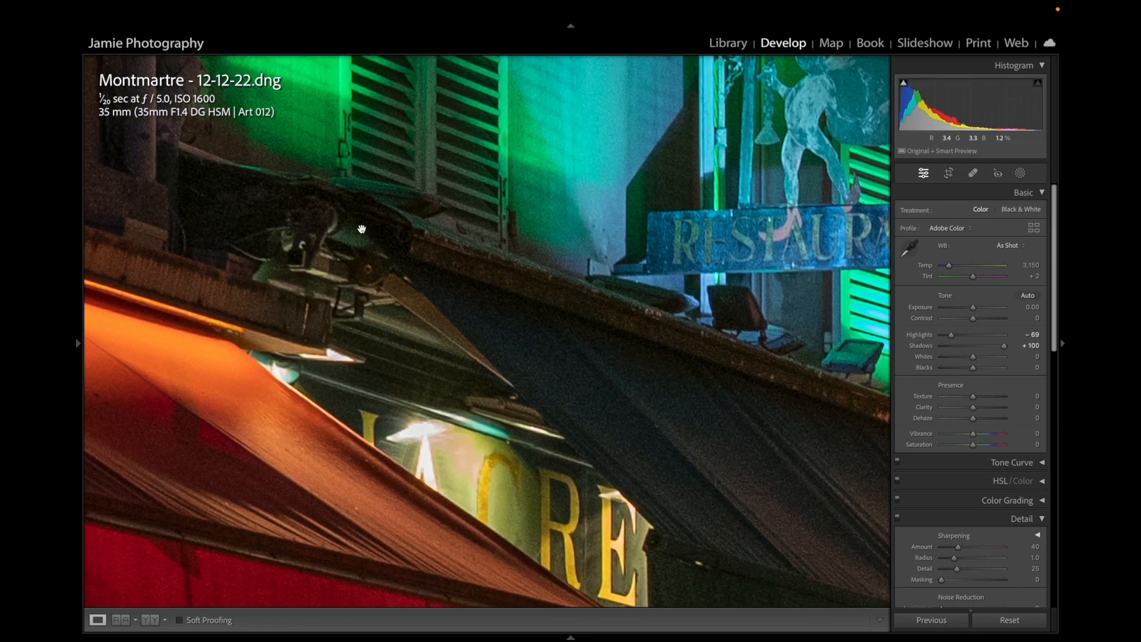
pyautogui.click(530, 329)
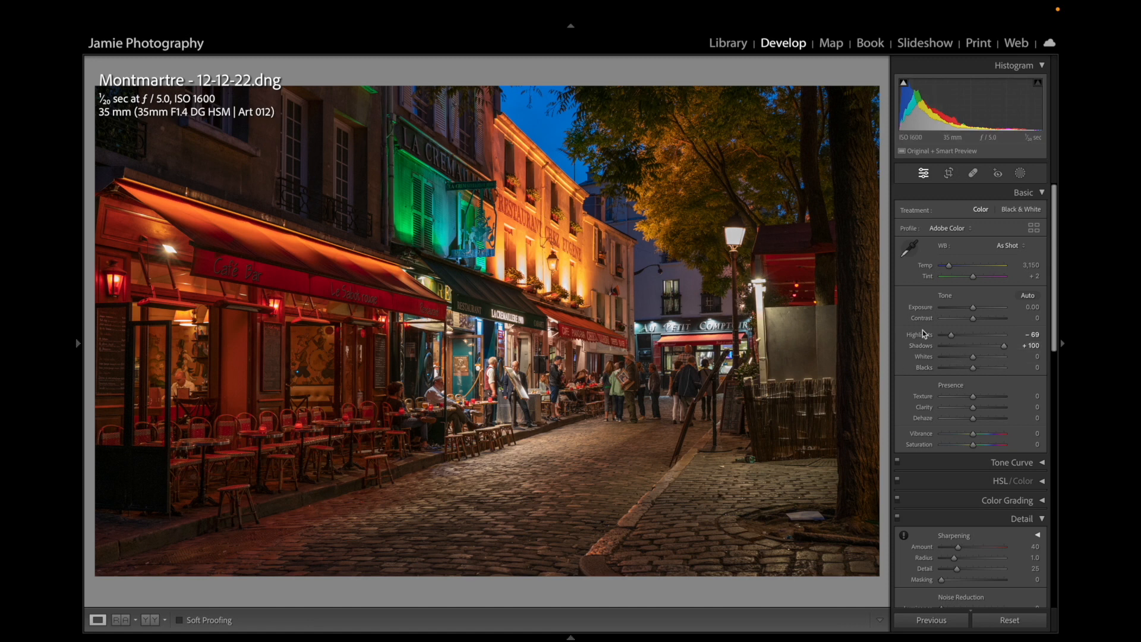
# - Warm the white balance to a Temp of 3,296 and set Vibrance to +30
pyautogui.moveTo(949, 265); pyautogui.dragTo(952, 266)
pyautogui.doubleClick(931, 269)
pyautogui.moveTo(952, 267); pyautogui.dragTo(952, 267)
pyautogui.click(982, 435)
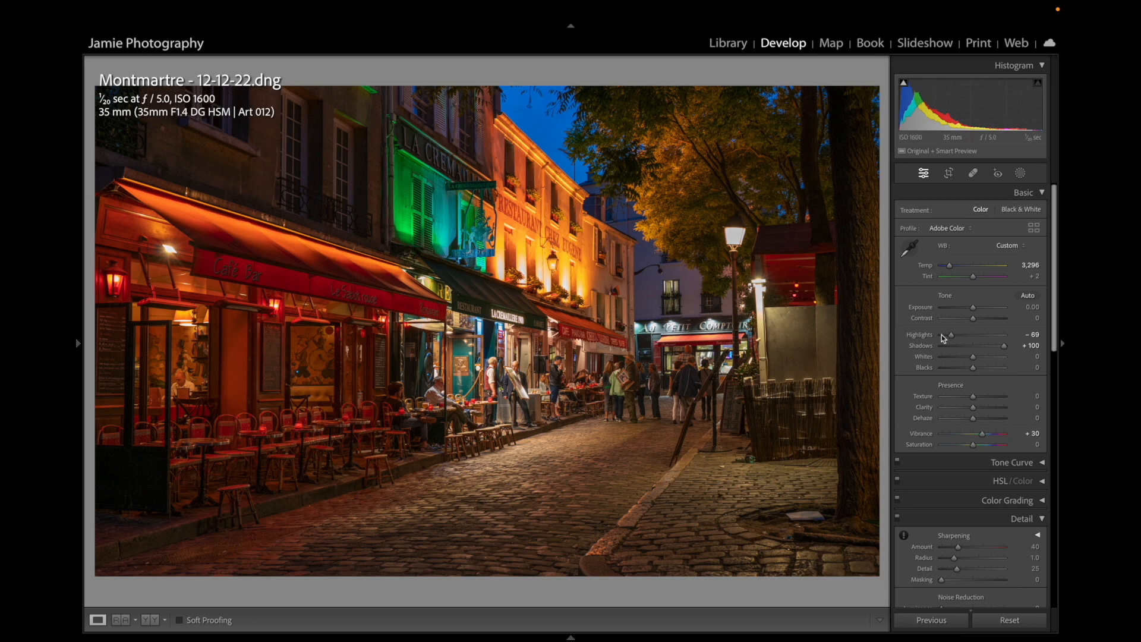
# - Add a tall, narrow radial gradient mask over the red café front with Exposure 1.13 and Clarity 28
pyautogui.click(1019, 174)
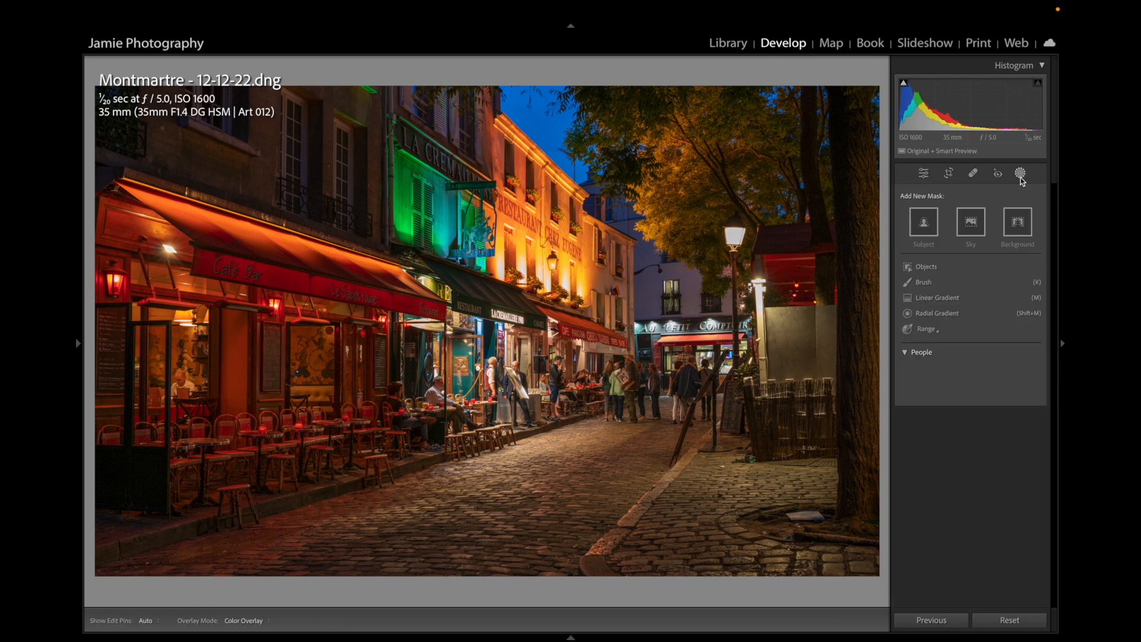
pyautogui.click(938, 313)
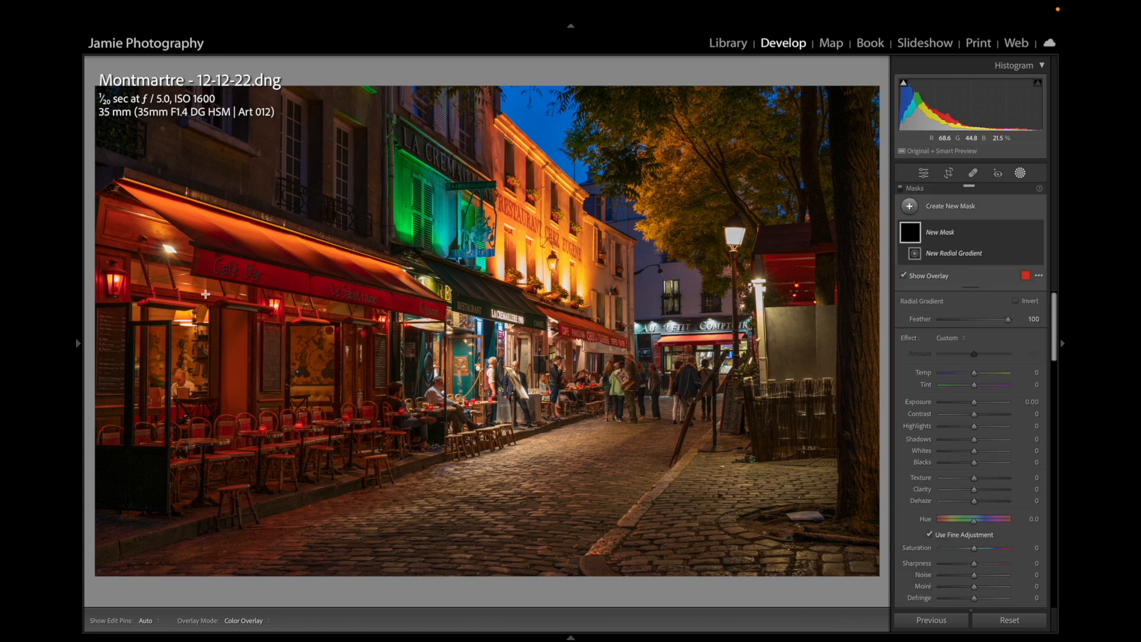
pyautogui.moveTo(205, 294); pyautogui.dragTo(274, 307)
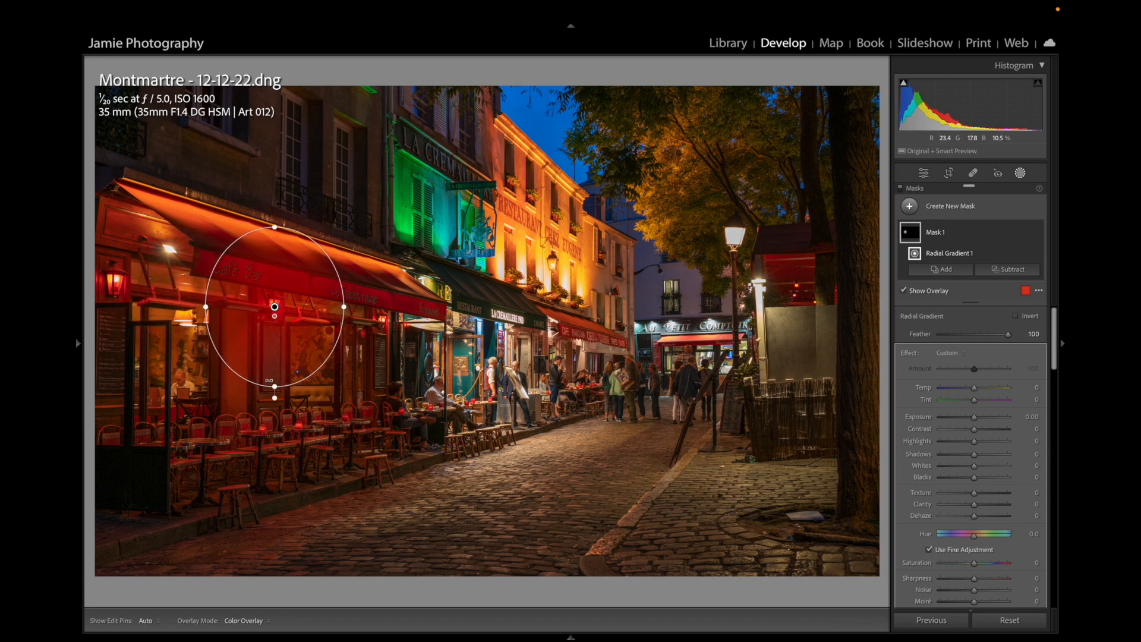
pyautogui.moveTo(269, 381); pyautogui.dragTo(271, 438)
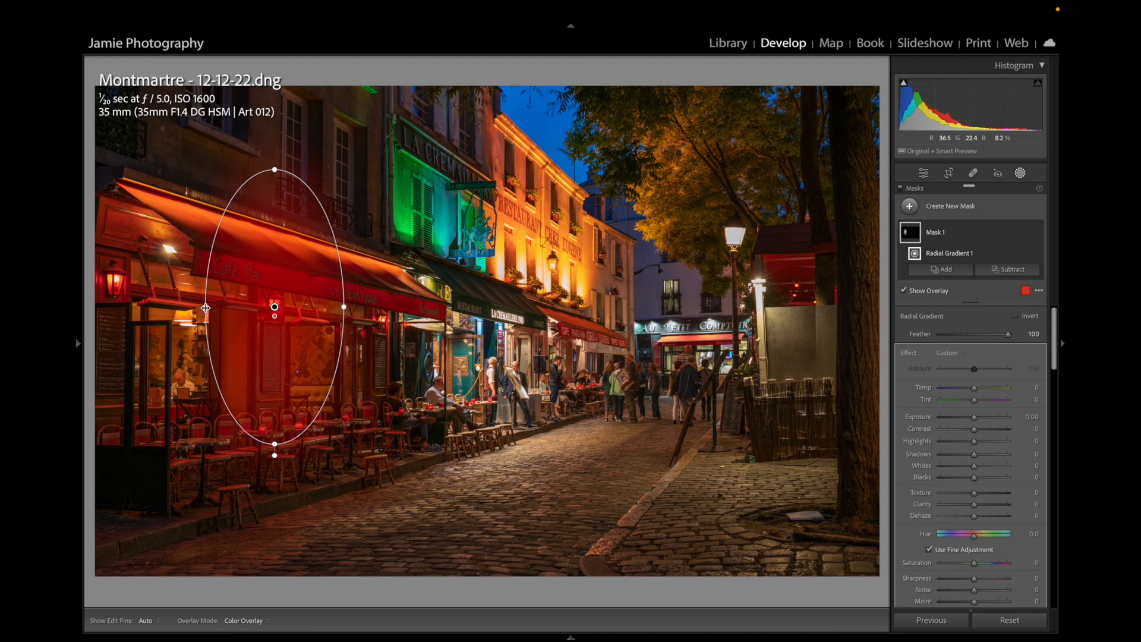
pyautogui.moveTo(206, 308); pyautogui.dragTo(219, 307)
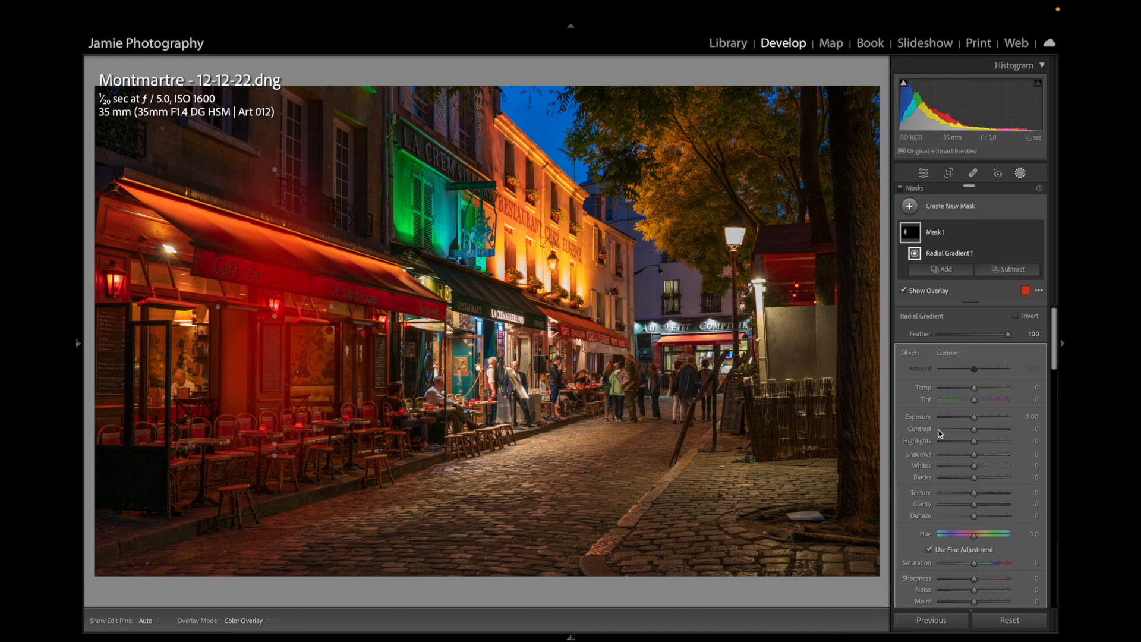
pyautogui.moveTo(974, 417); pyautogui.dragTo(983, 416)
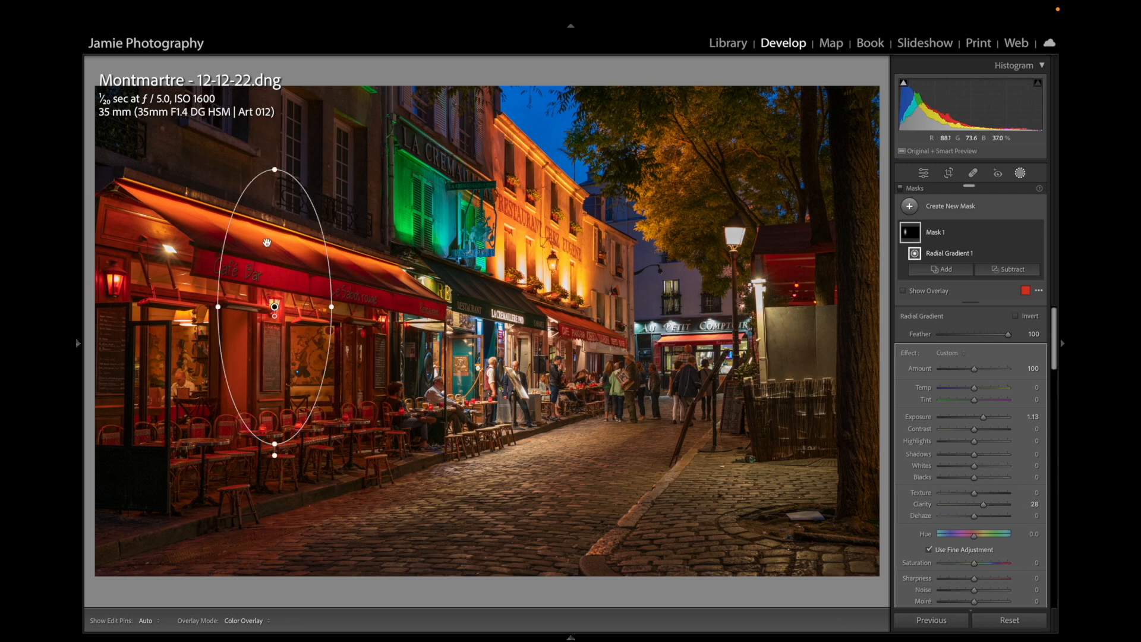
# - Subtract the red café awning from the radial mask with a size 16 brush, painting along its sloping canopy
pyautogui.click(1008, 269)
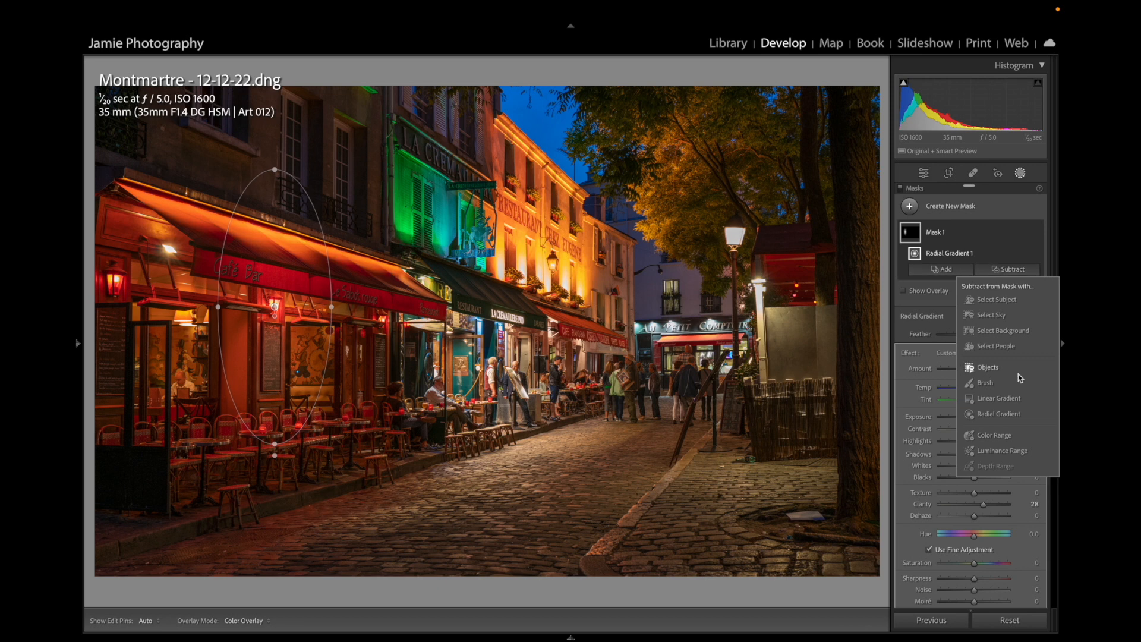
pyautogui.click(986, 383)
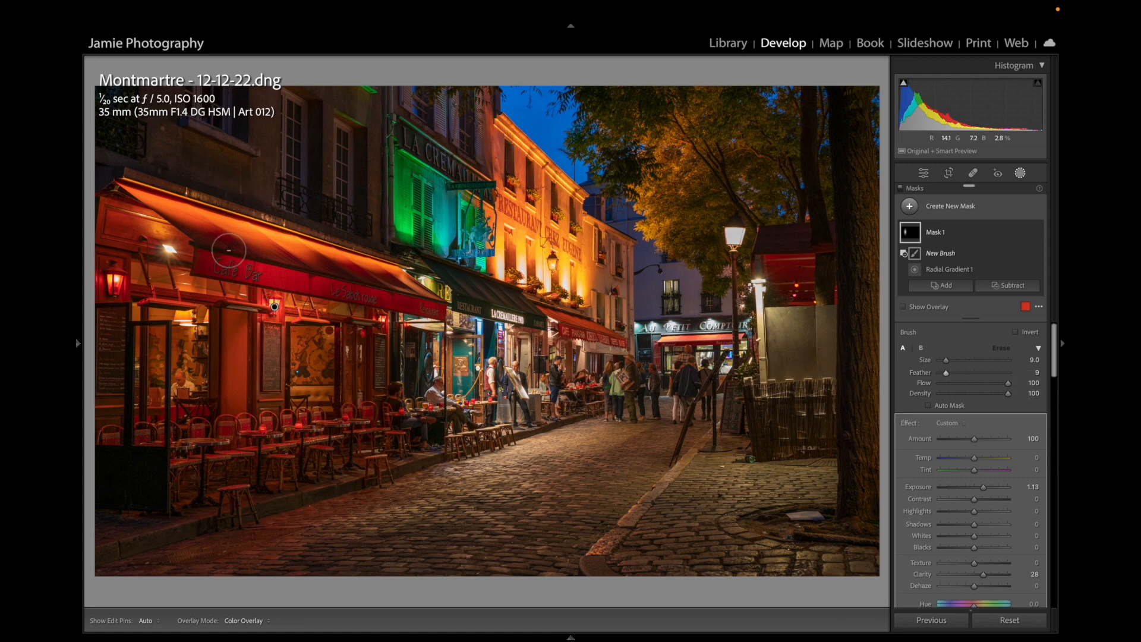
pyautogui.scroll(7, 228, 250)
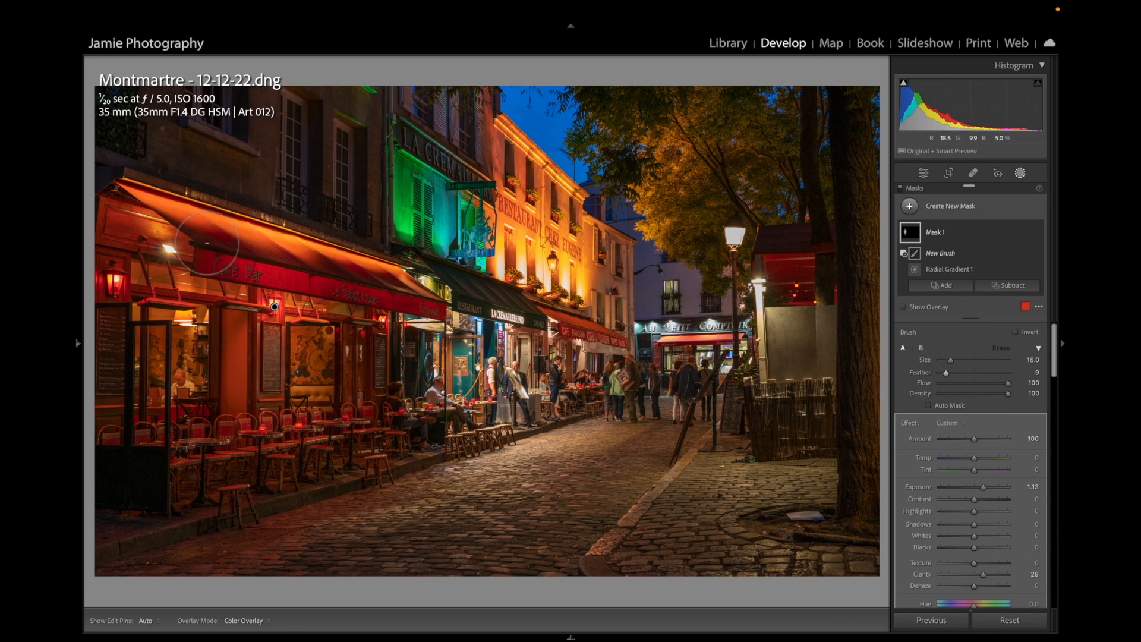
pyautogui.moveTo(207, 243); pyautogui.dragTo(370, 272)
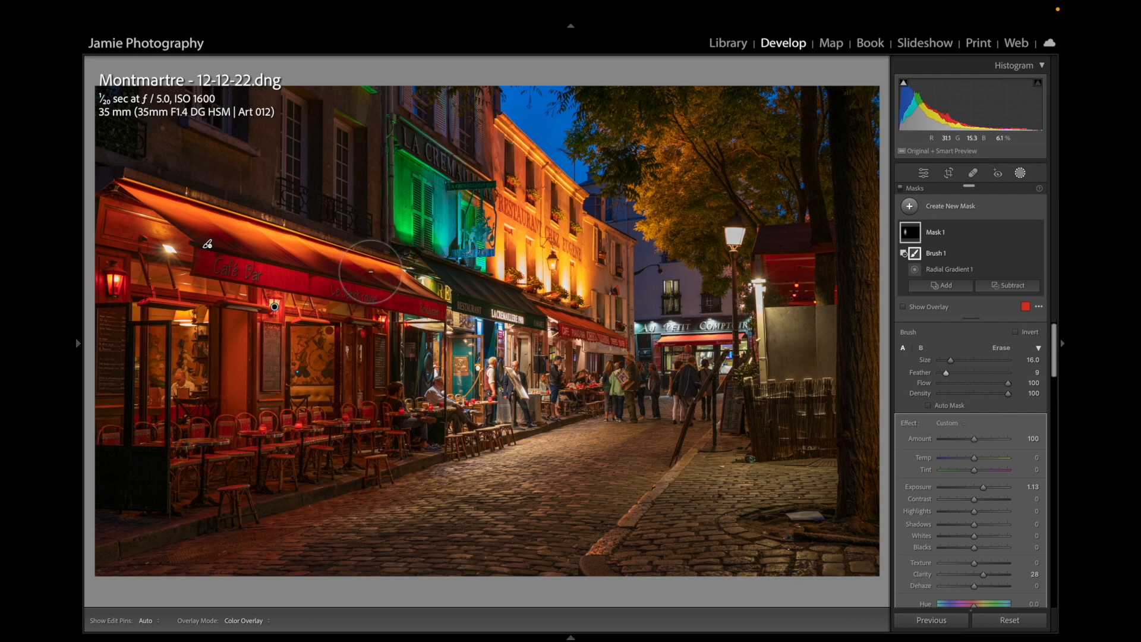
pyautogui.press('h')
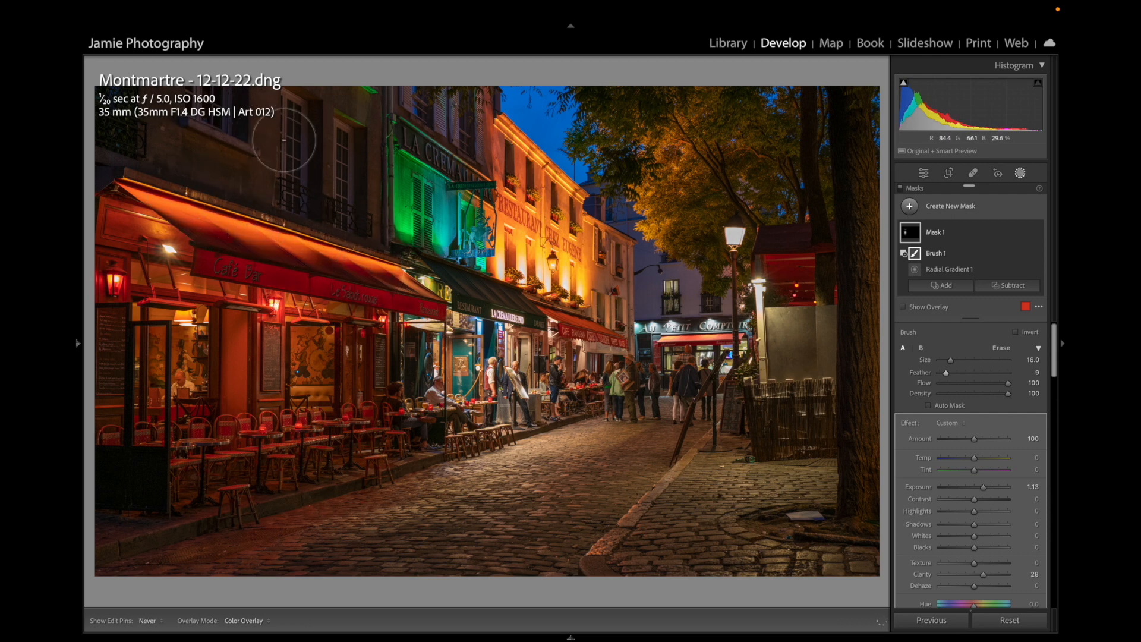
pyautogui.press('h')
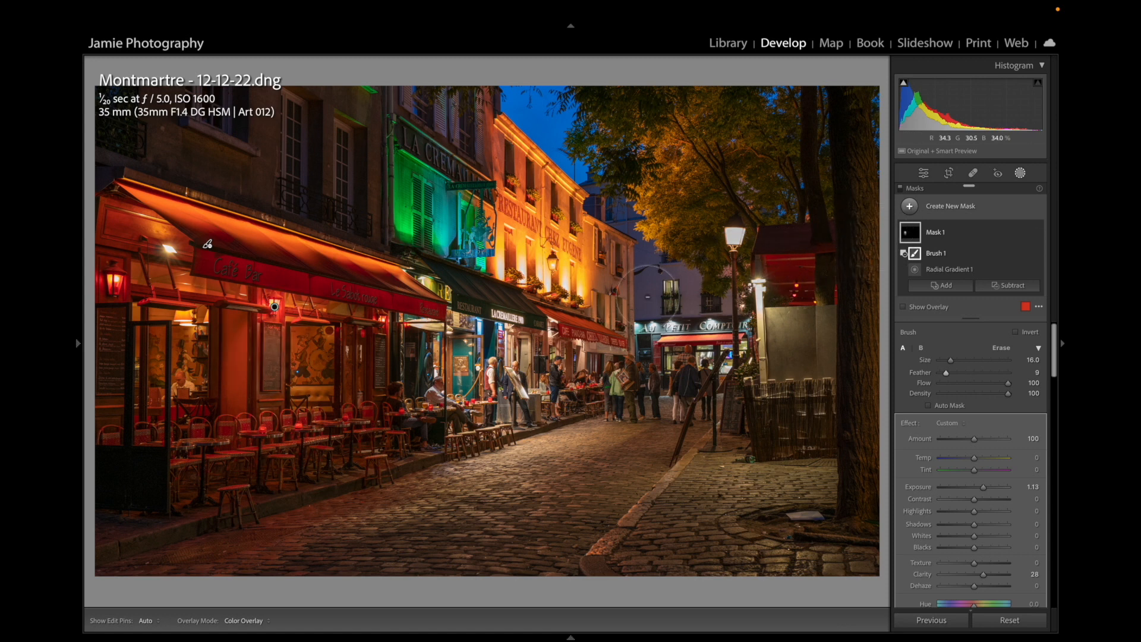
# - Duplicate Mask 1 and place the copy as a narrower ellipse over the far end of the red café front
pyautogui.rightClick(274, 306)
pyautogui.click(315, 388)
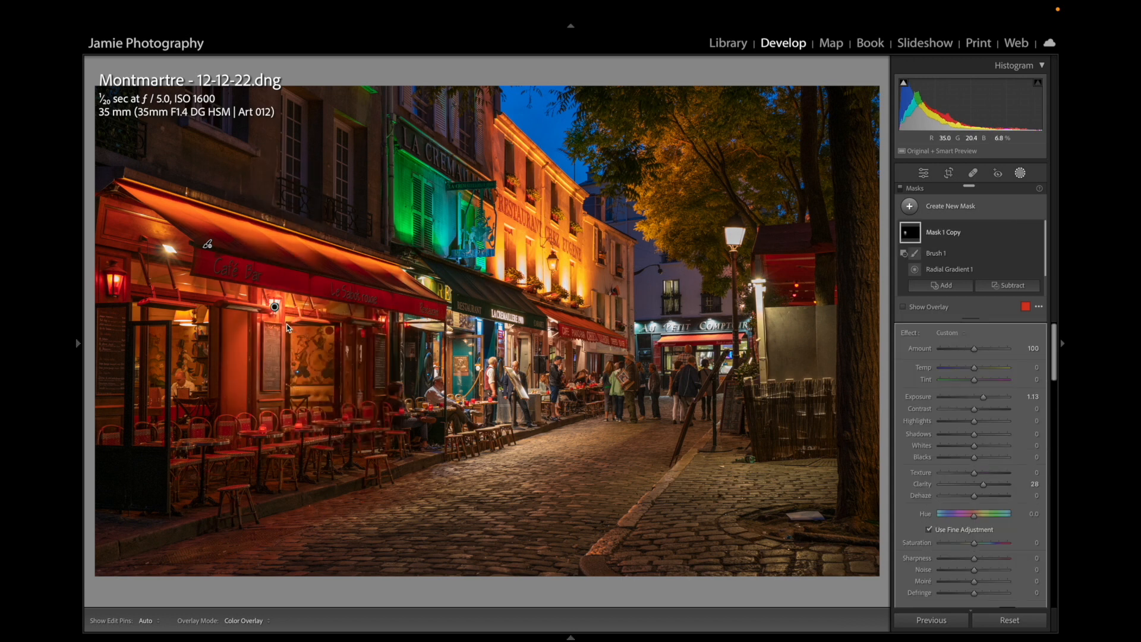
pyautogui.click(275, 307)
pyautogui.moveTo(307, 306); pyautogui.dragTo(346, 327)
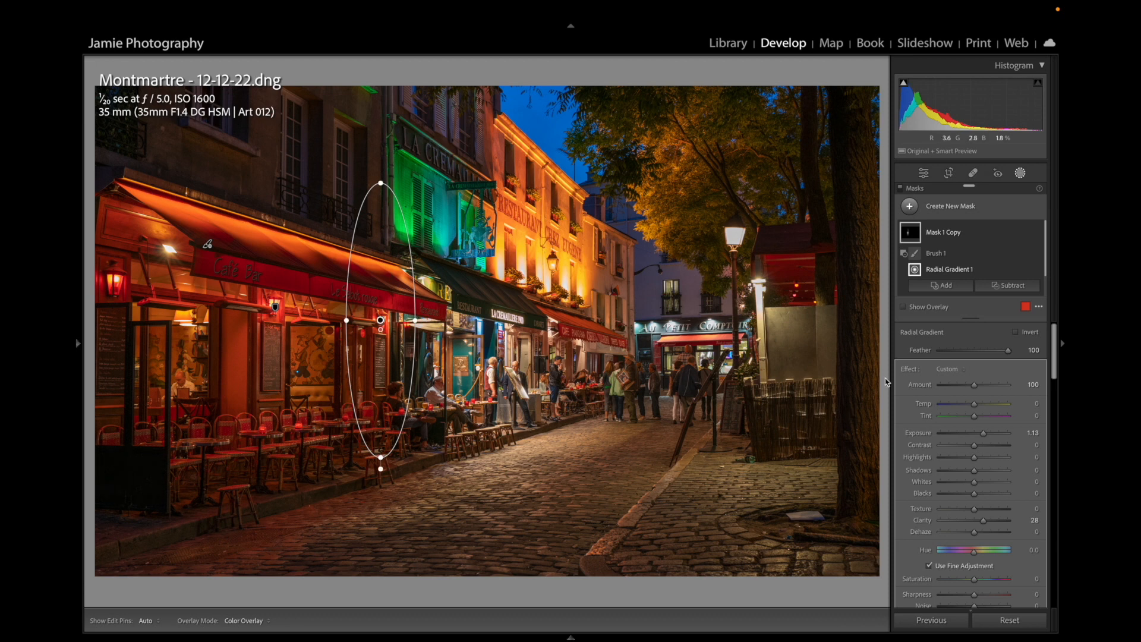
# - Subtract the far end of the red awning from the copied mask with a brush
pyautogui.click(1008, 286)
pyautogui.click(992, 398)
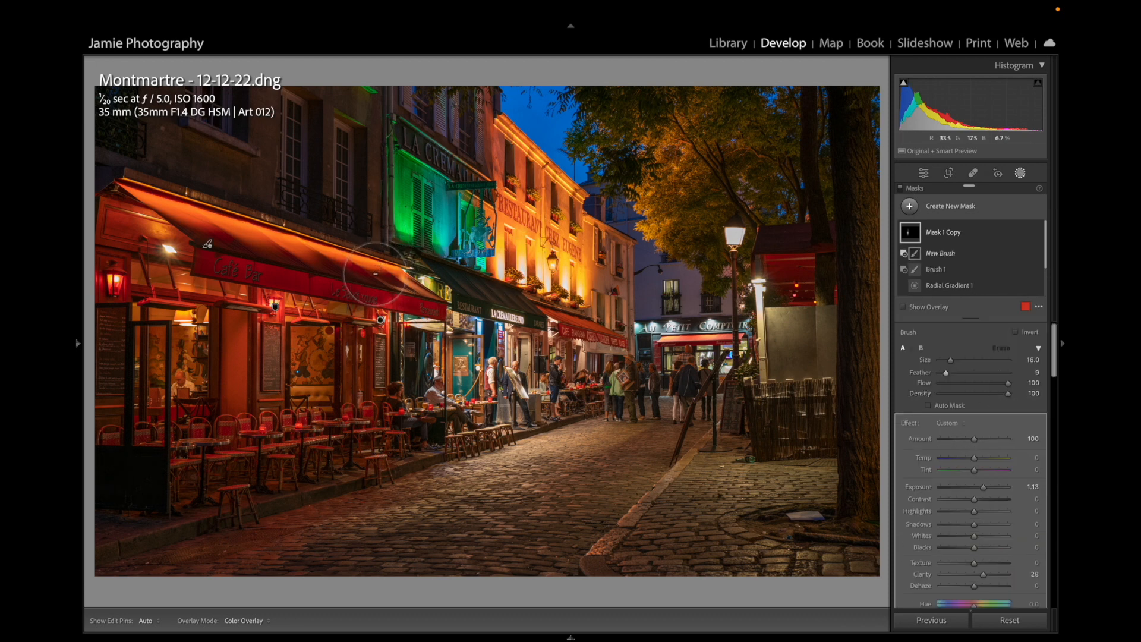
pyautogui.click(375, 275)
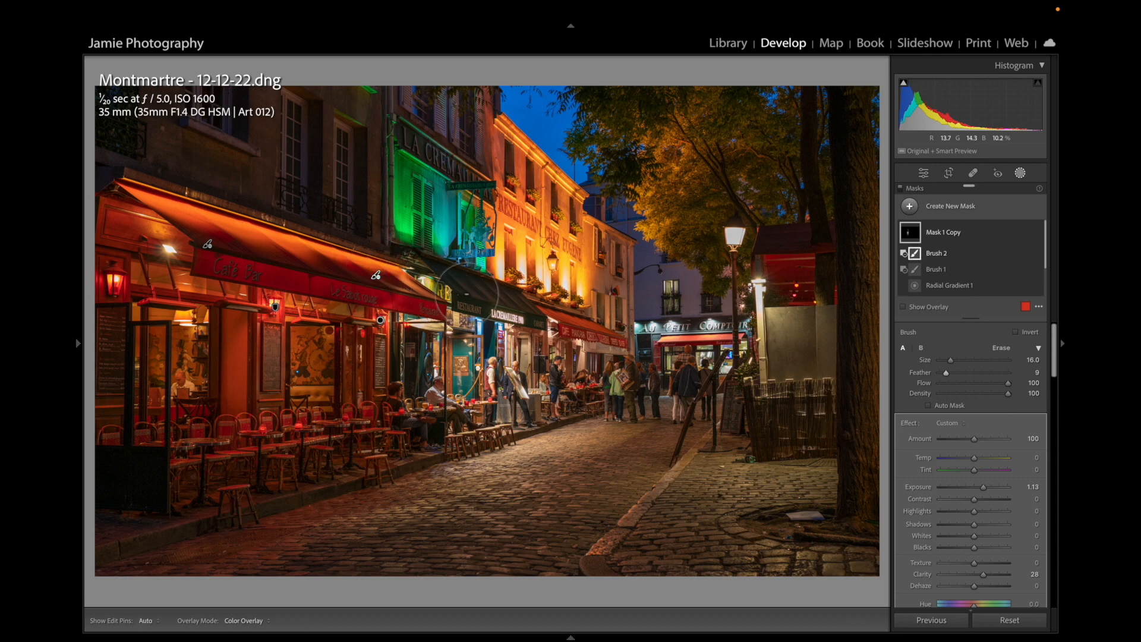
pyautogui.press('h')
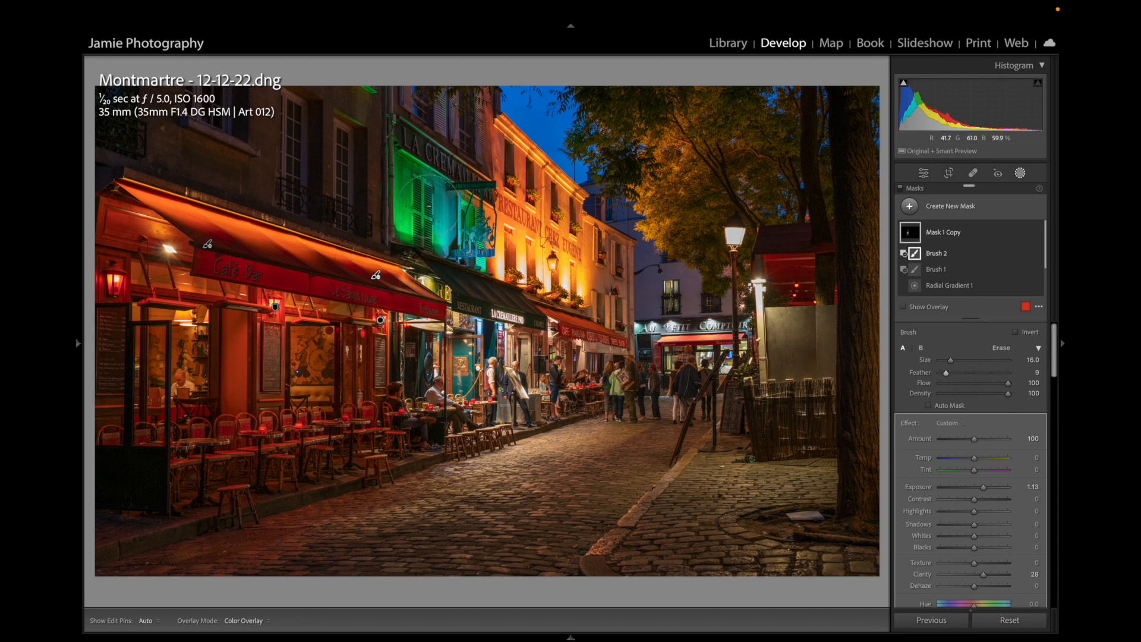
pyautogui.press('h')
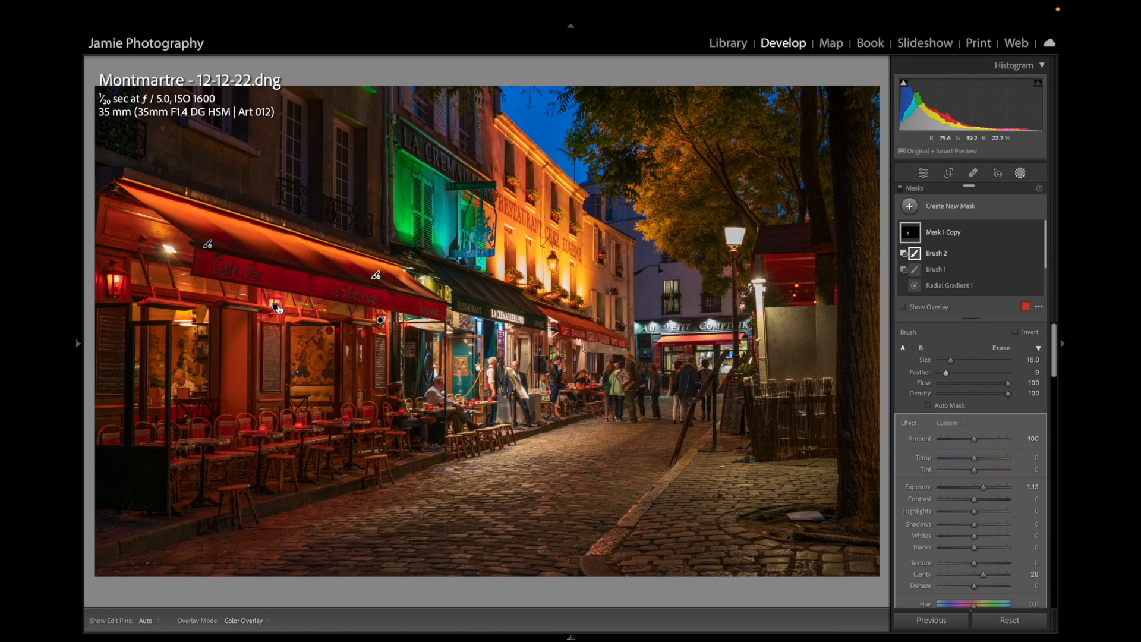
# - Duplicate Mask 1 again, move its radial gradient over the wall lantern by the café entrance, and make the ellipse taller and narrower
pyautogui.rightClick(276, 309)
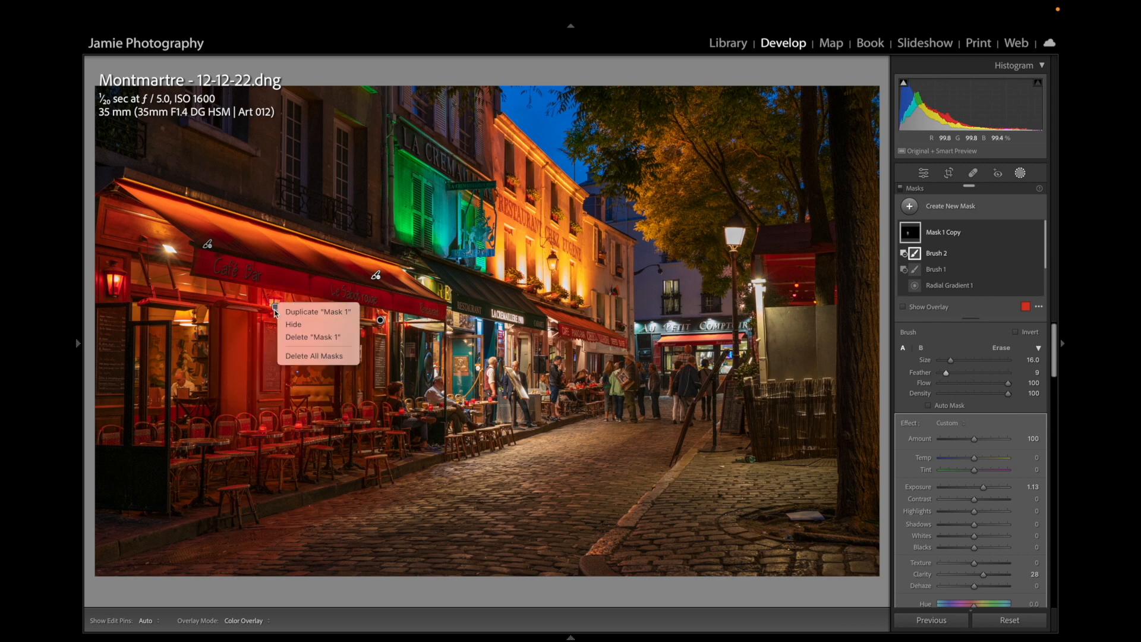
pyautogui.click(274, 310)
pyautogui.click(274, 308)
pyautogui.rightClick(273, 307)
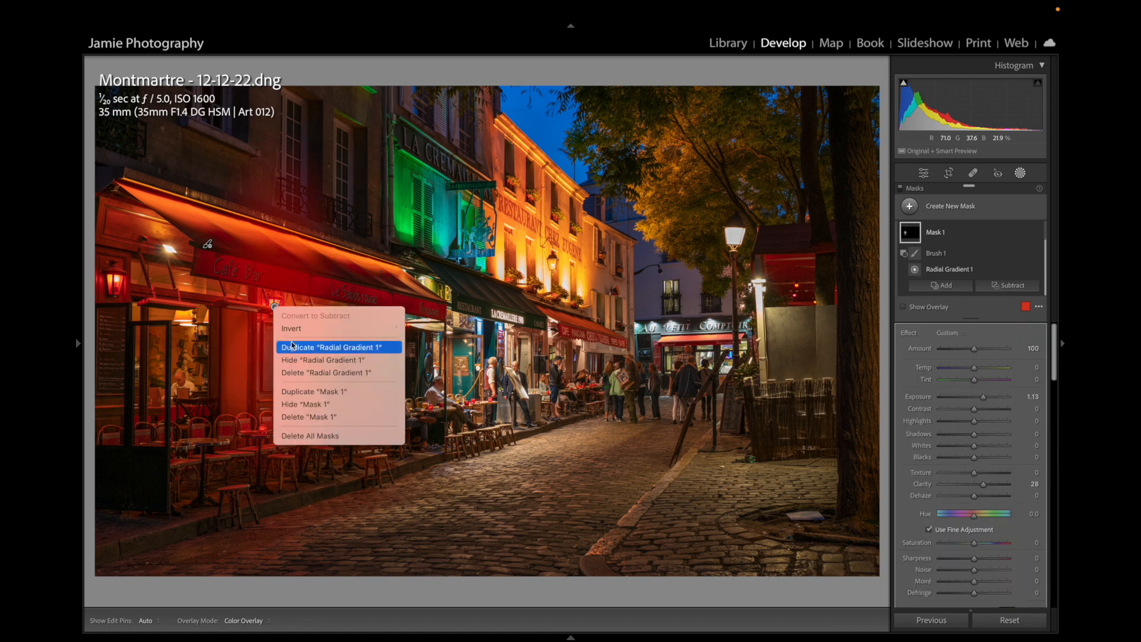
pyautogui.click(307, 391)
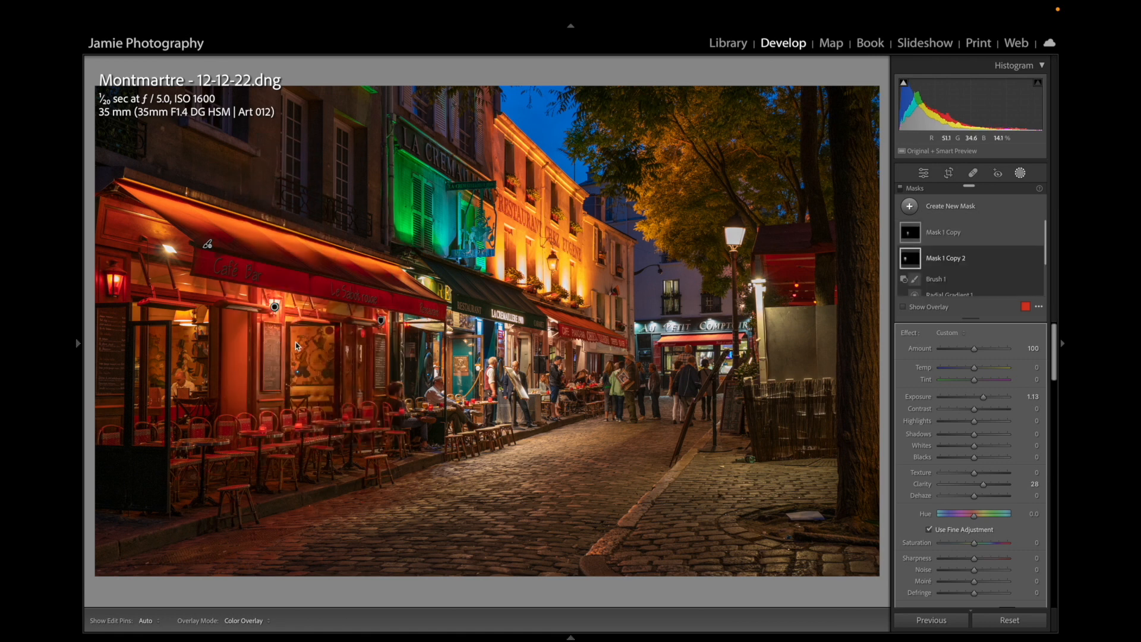
pyautogui.click(274, 308)
pyautogui.moveTo(274, 308); pyautogui.dragTo(115, 287)
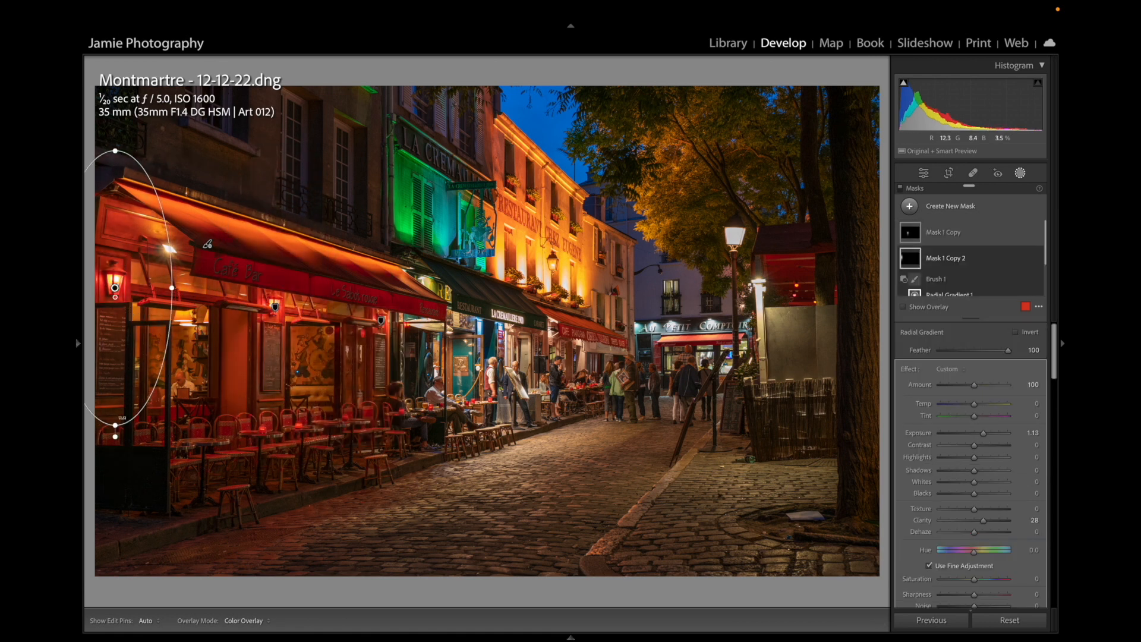
pyautogui.moveTo(115, 425)
pyautogui.mouseDown()
pyautogui.moveTo(113, 458)
pyautogui.moveTo(114, 445)
pyautogui.mouseUp()
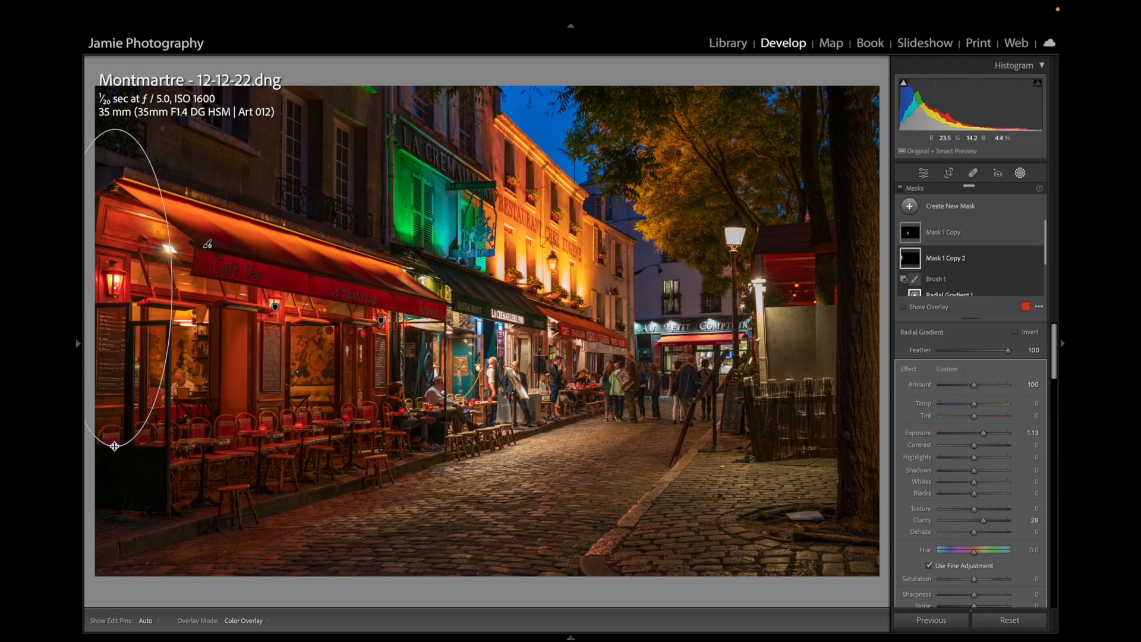
pyautogui.moveTo(171, 287); pyautogui.dragTo(161, 287)
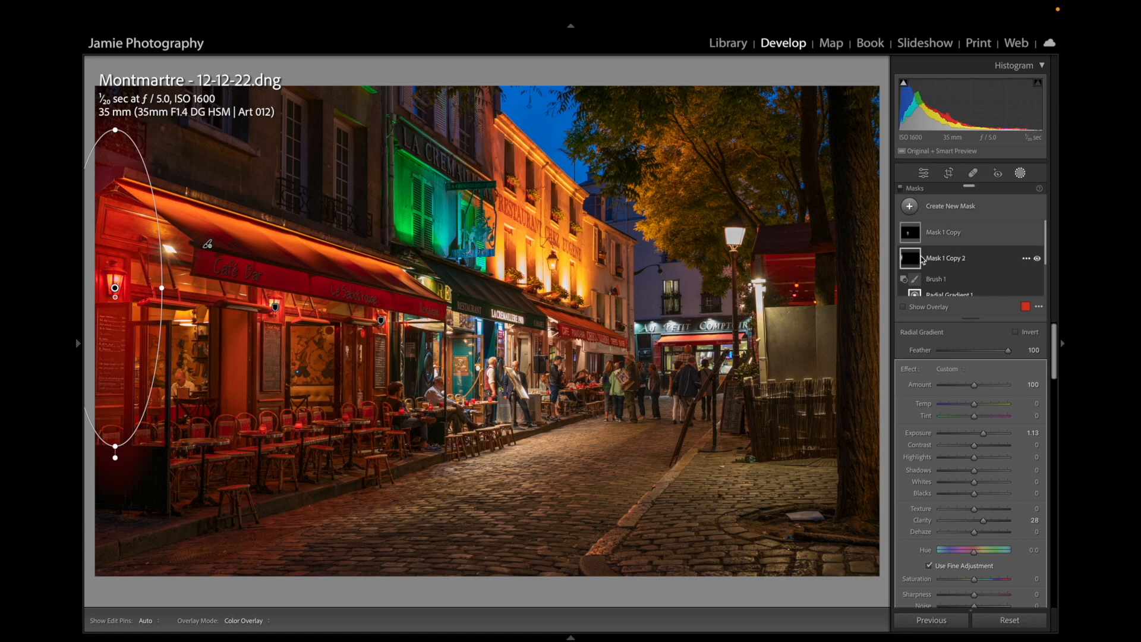
# - Subtract the awning's near corner from the lantern mask with a brush set to Feather 81 and Flow 59
pyautogui.scroll(-2, 927, 258)
pyautogui.scroll(2, 1017, 265)
pyautogui.click(914, 259)
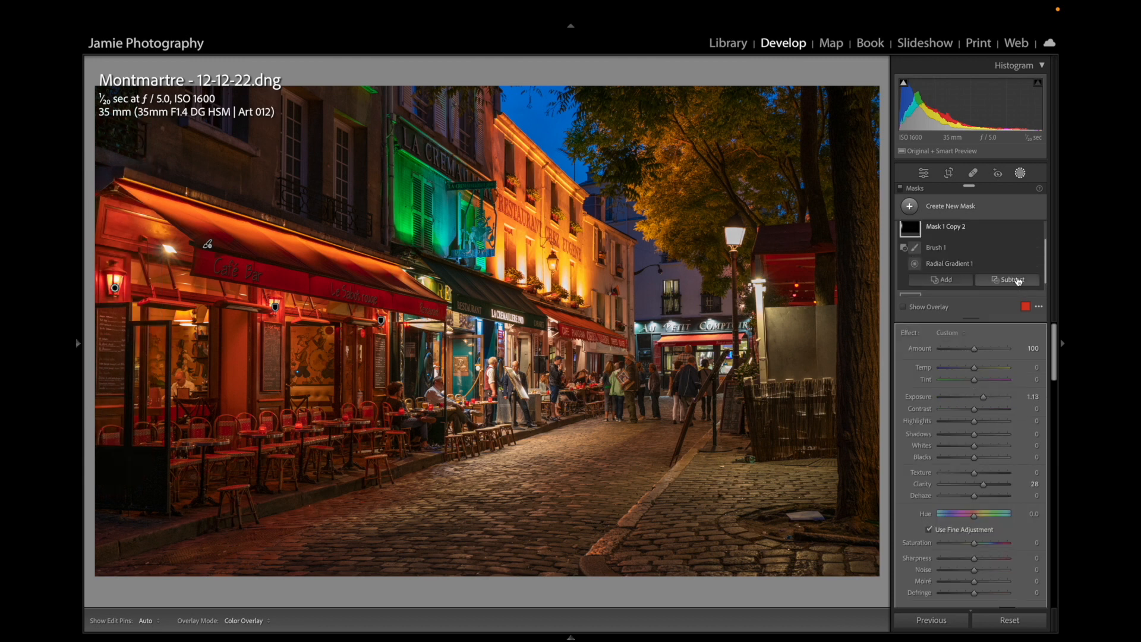
pyautogui.click(990, 280)
pyautogui.click(986, 393)
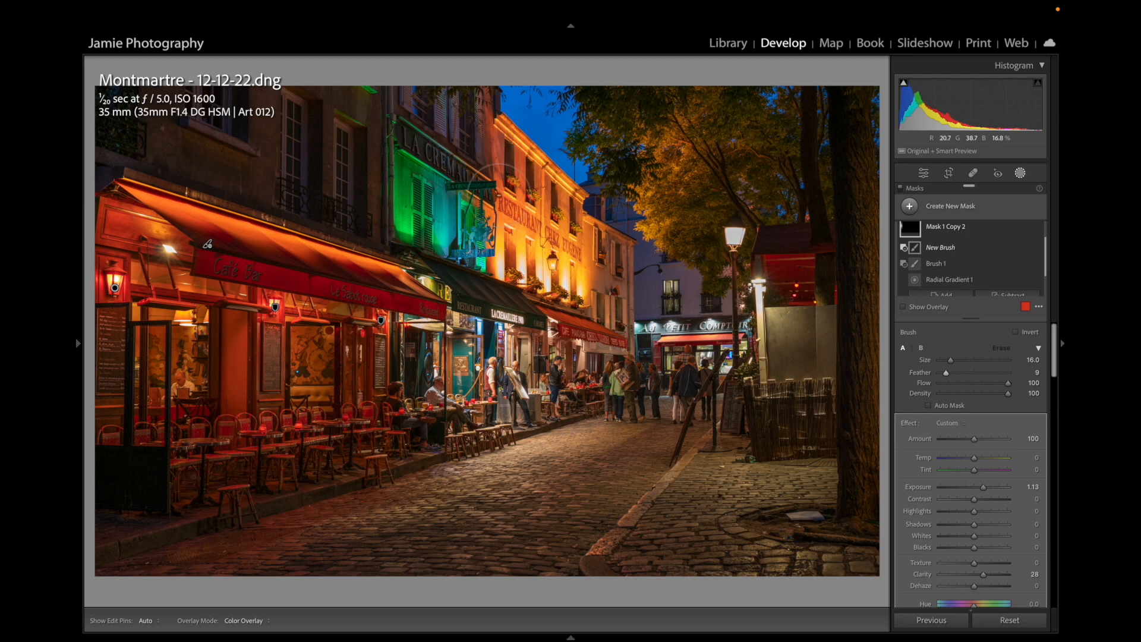
pyautogui.moveTo(989, 376); pyautogui.dragTo(995, 375)
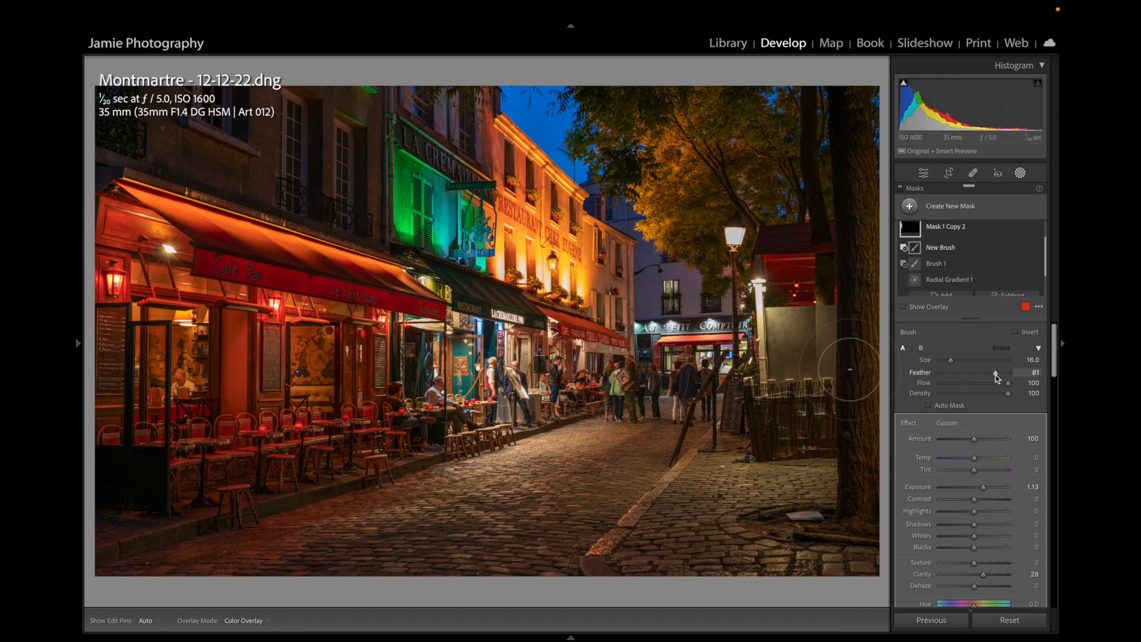
pyautogui.click(980, 383)
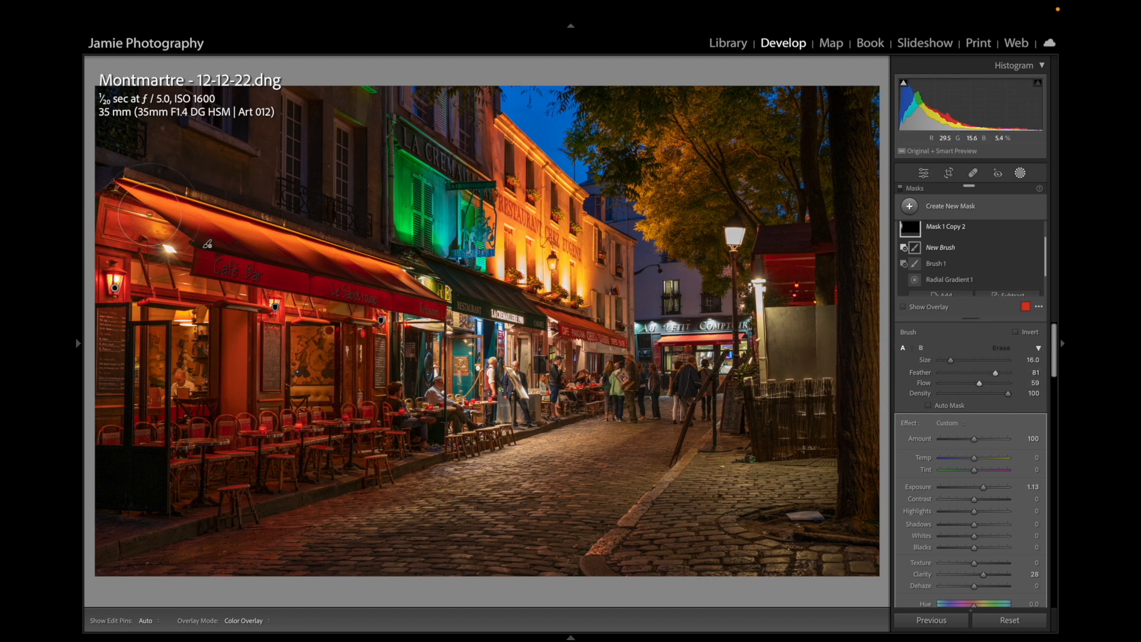
pyautogui.press('h')
pyautogui.press('alt')
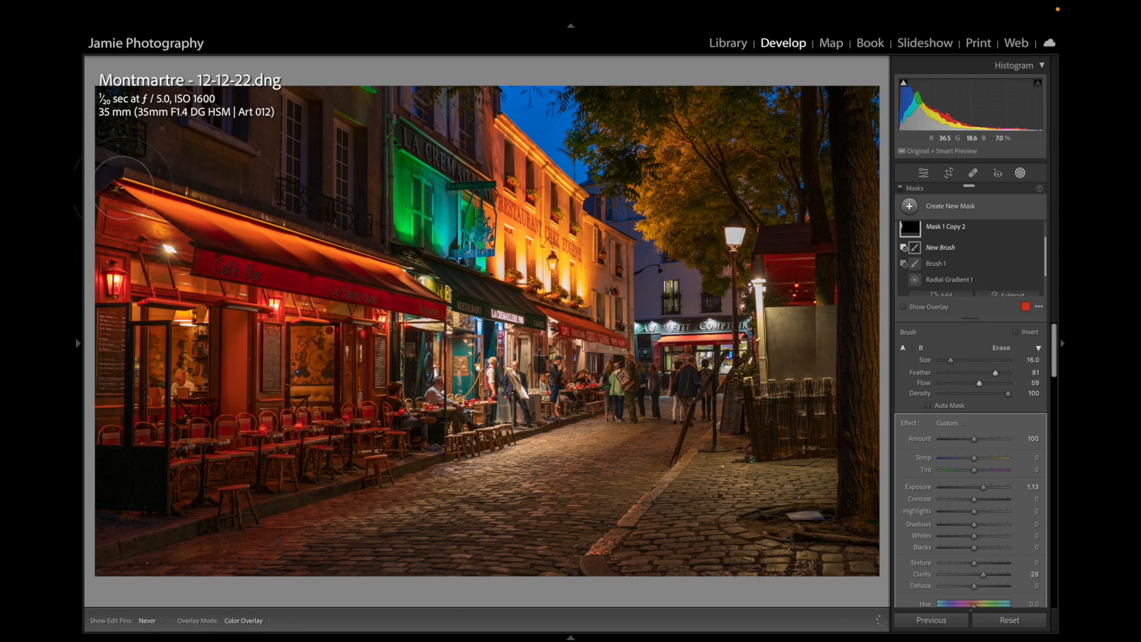
pyautogui.moveTo(103, 202); pyautogui.dragTo(107, 190)
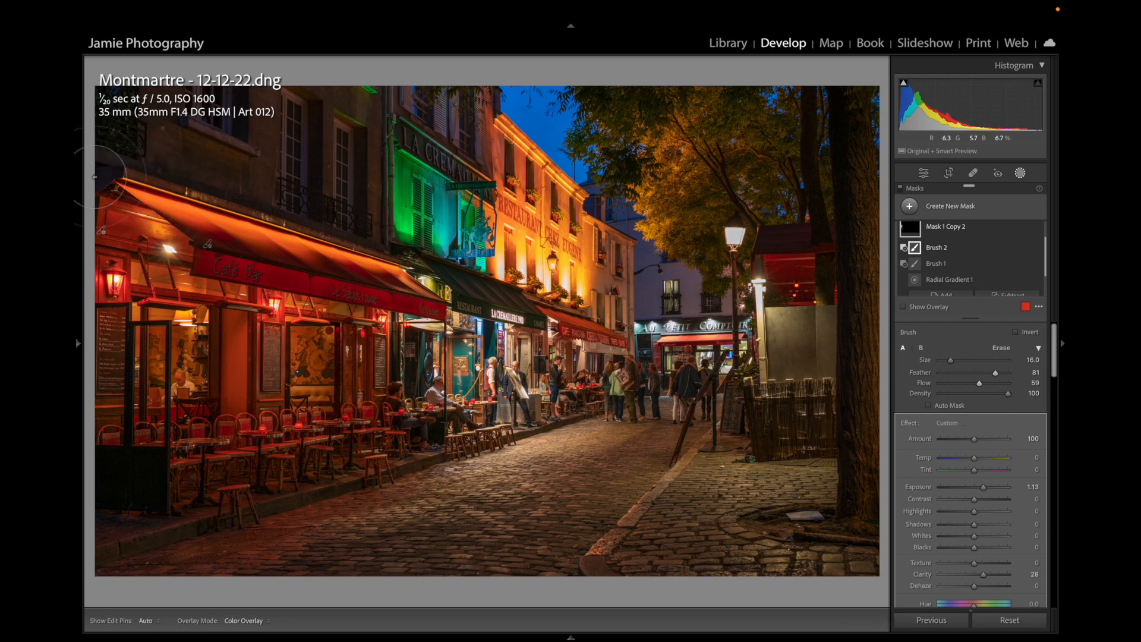
pyautogui.press('h')
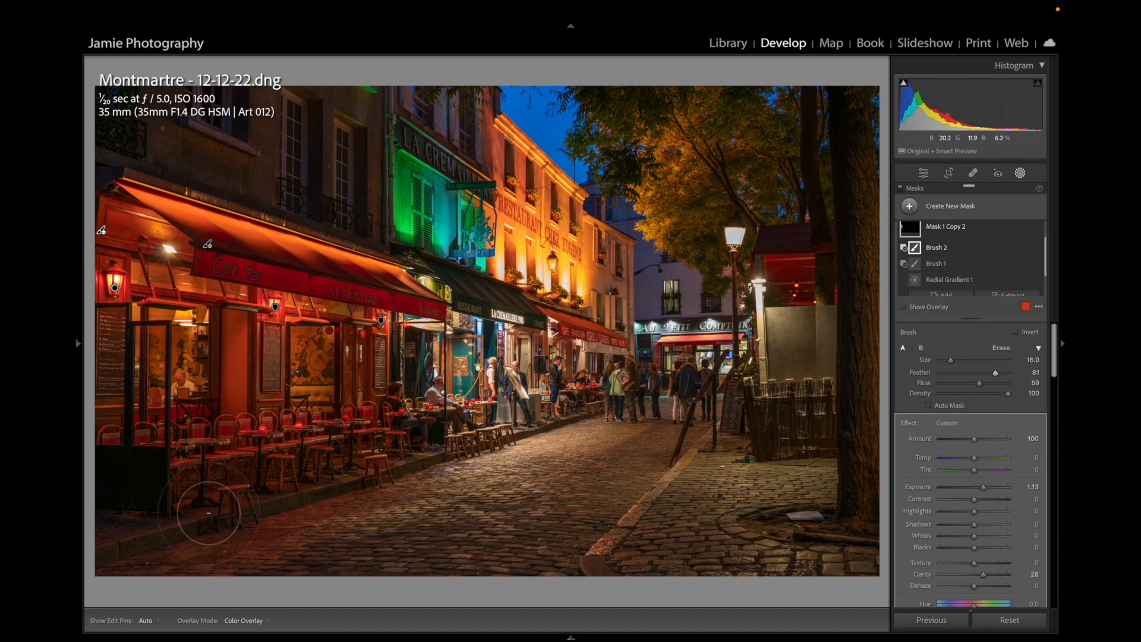
# - Add a new radial gradient mask over the cobblestones in front of the café, as a long ellipse tilted along the kerb
pyautogui.click(958, 205)
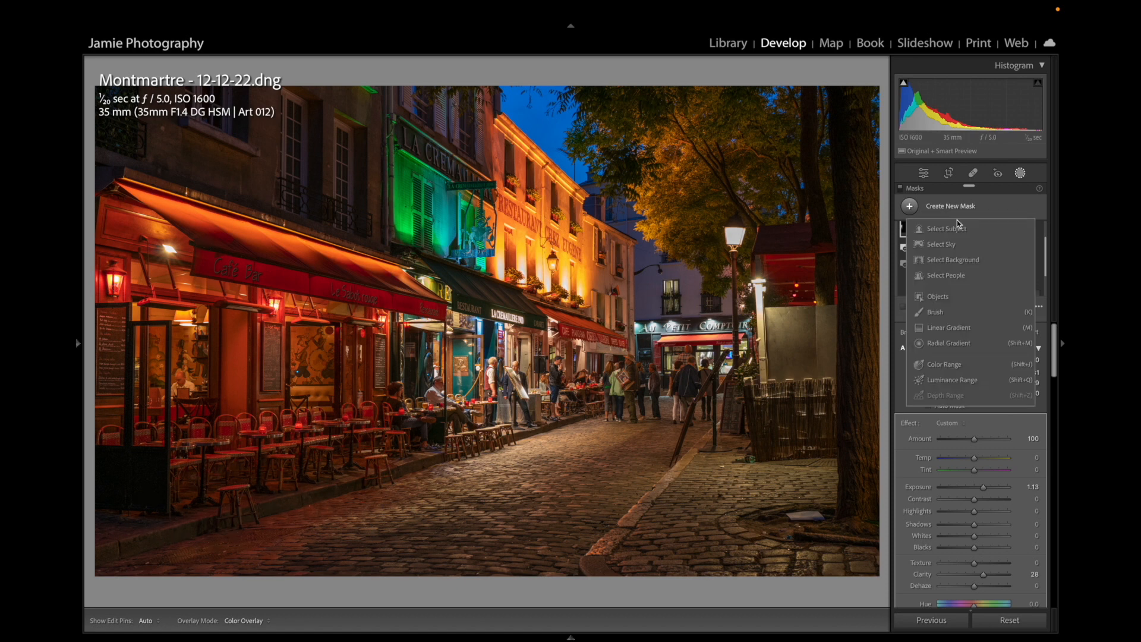
pyautogui.click(948, 343)
pyautogui.moveTo(294, 471); pyautogui.dragTo(535, 527)
pyautogui.moveTo(543, 469); pyautogui.dragTo(466, 427)
pyautogui.moveTo(293, 472); pyautogui.dragTo(255, 514)
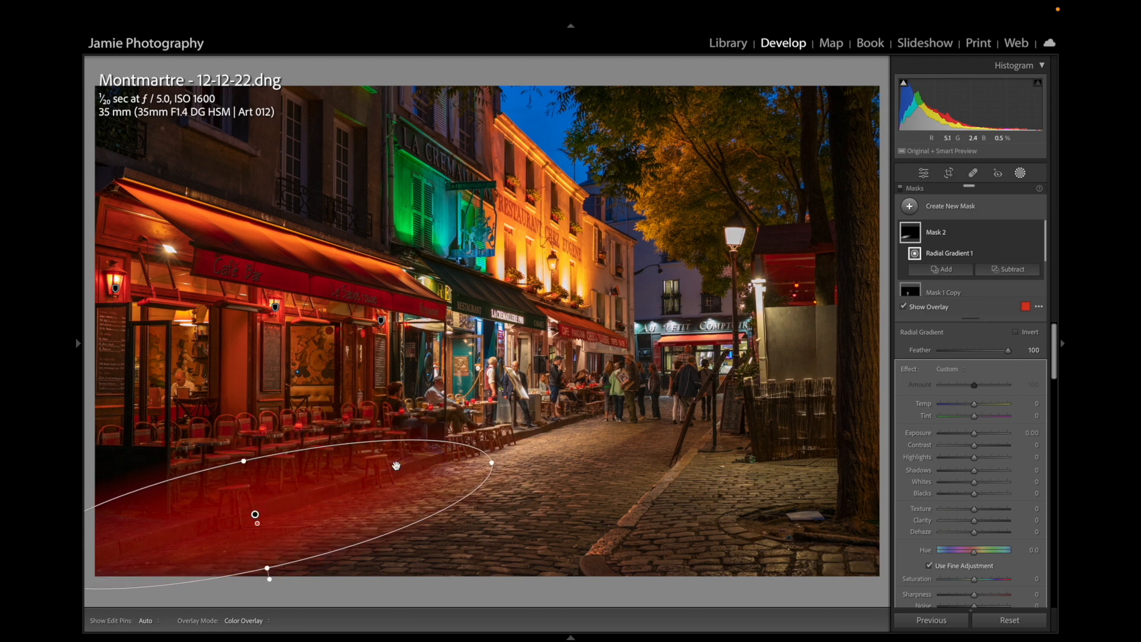
pyautogui.moveTo(499, 455); pyautogui.dragTo(490, 449)
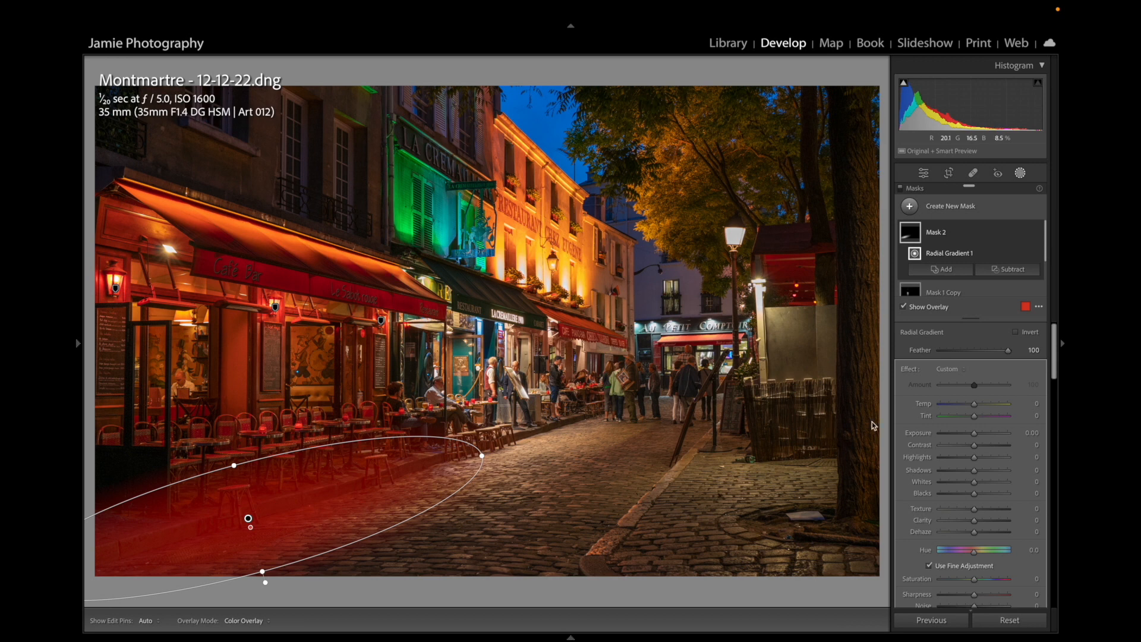
# - Hide the mask overlay and set the cobblestone mask's Exposure to 1.52 and Saturation to 21
pyautogui.press('o')
pyautogui.moveTo(985, 437); pyautogui.dragTo(988, 437)
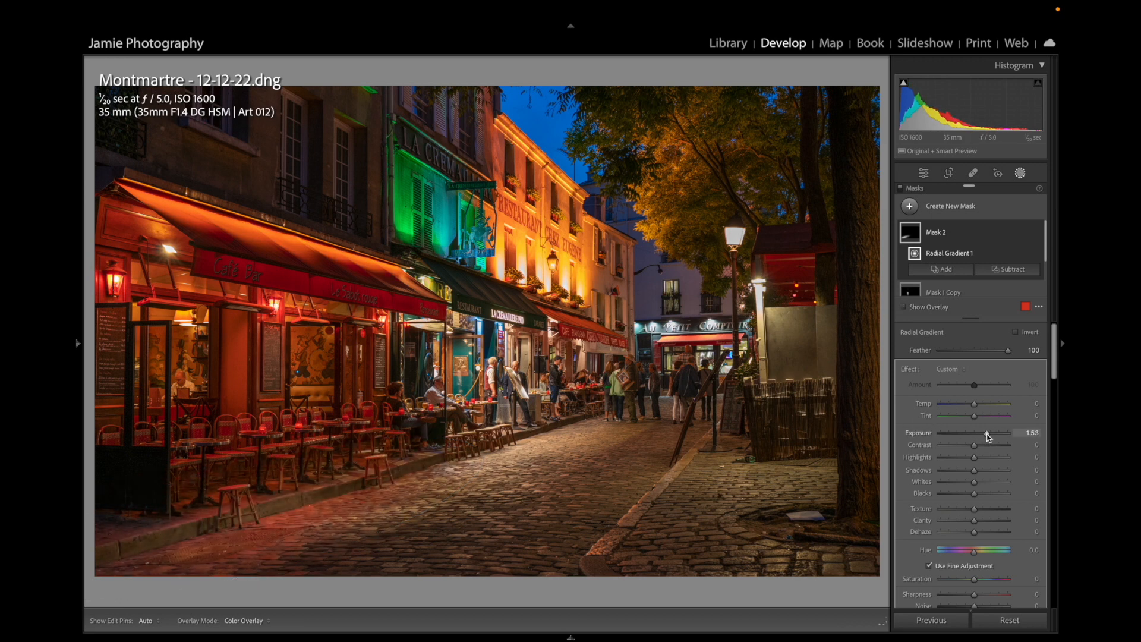
pyautogui.moveTo(987, 437); pyautogui.dragTo(987, 438)
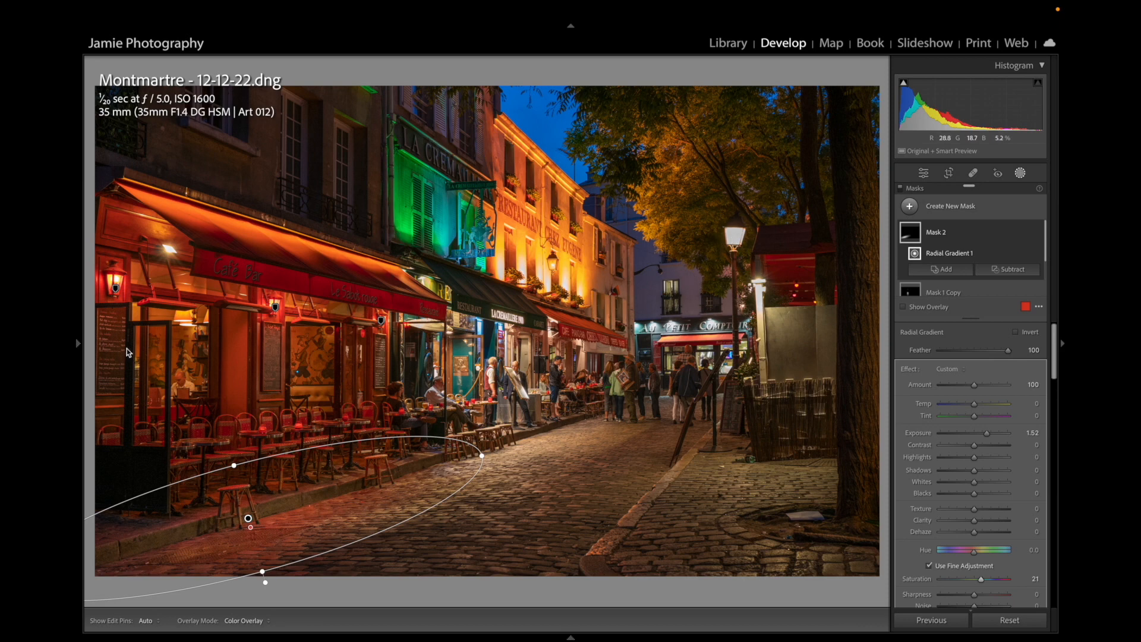
# - Add a new radial gradient mask over the tall street lamp's lantern and shrink it to fit inside the glass
pyautogui.moveTo(76, 344)
pyautogui.click(207, 65)
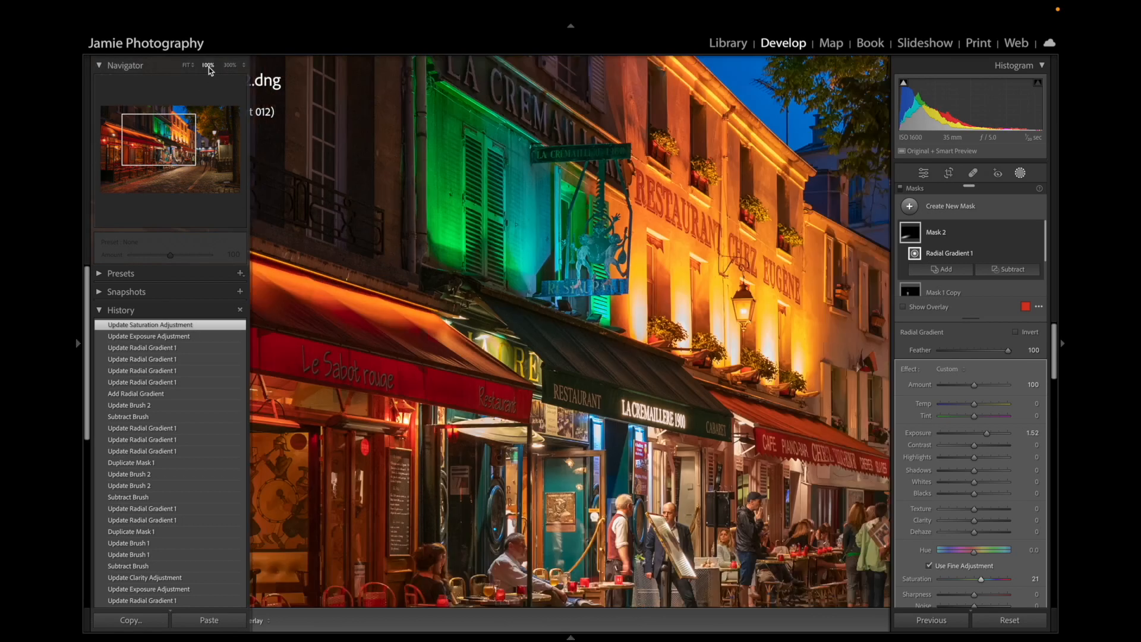
pyautogui.moveTo(637, 296); pyautogui.dragTo(102, 257)
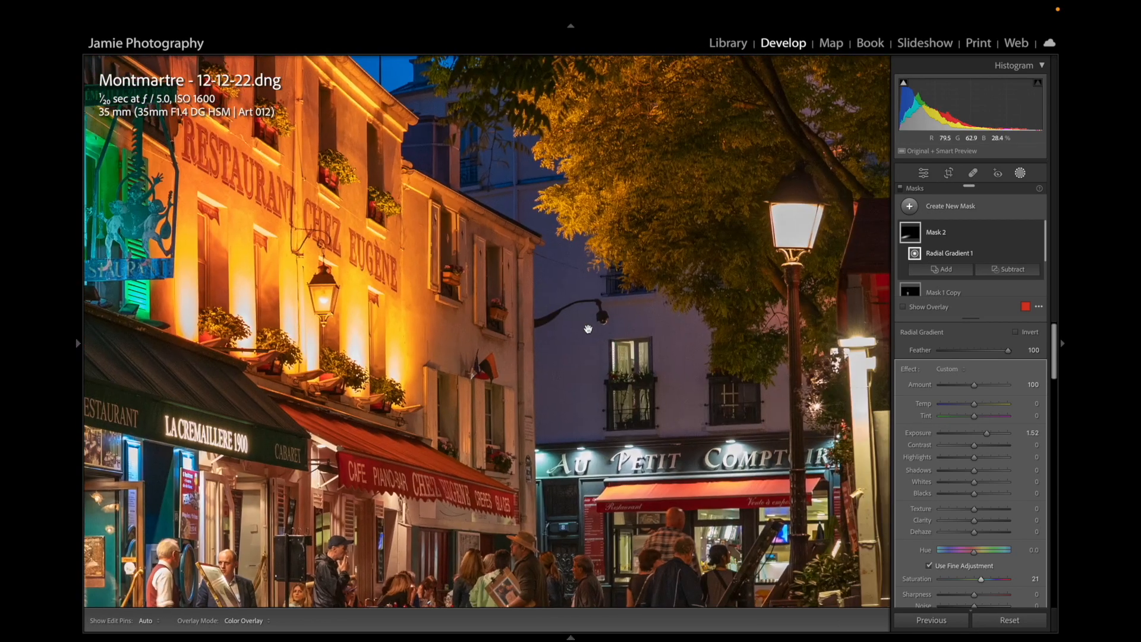
pyautogui.moveTo(744, 261); pyautogui.dragTo(400, 312)
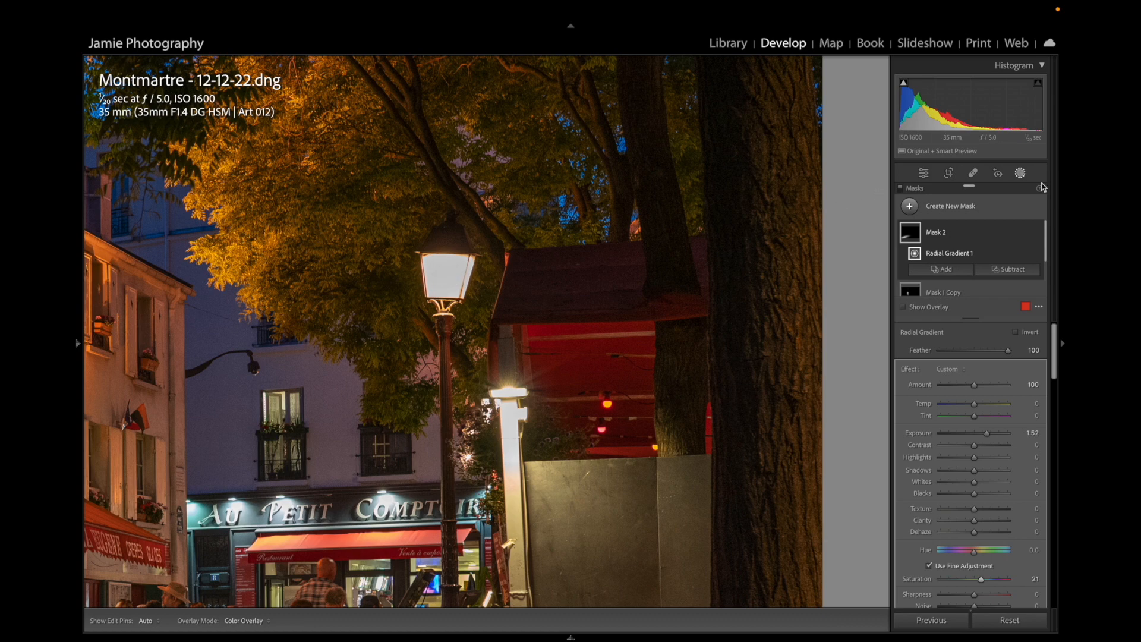
pyautogui.click(1021, 175)
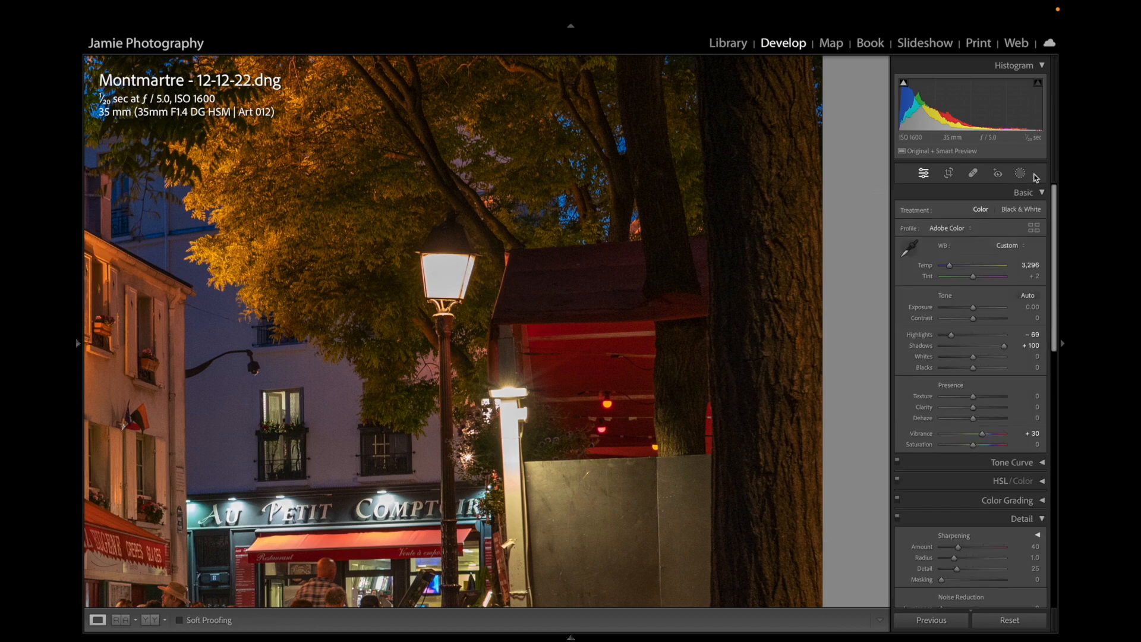
pyautogui.click(1022, 177)
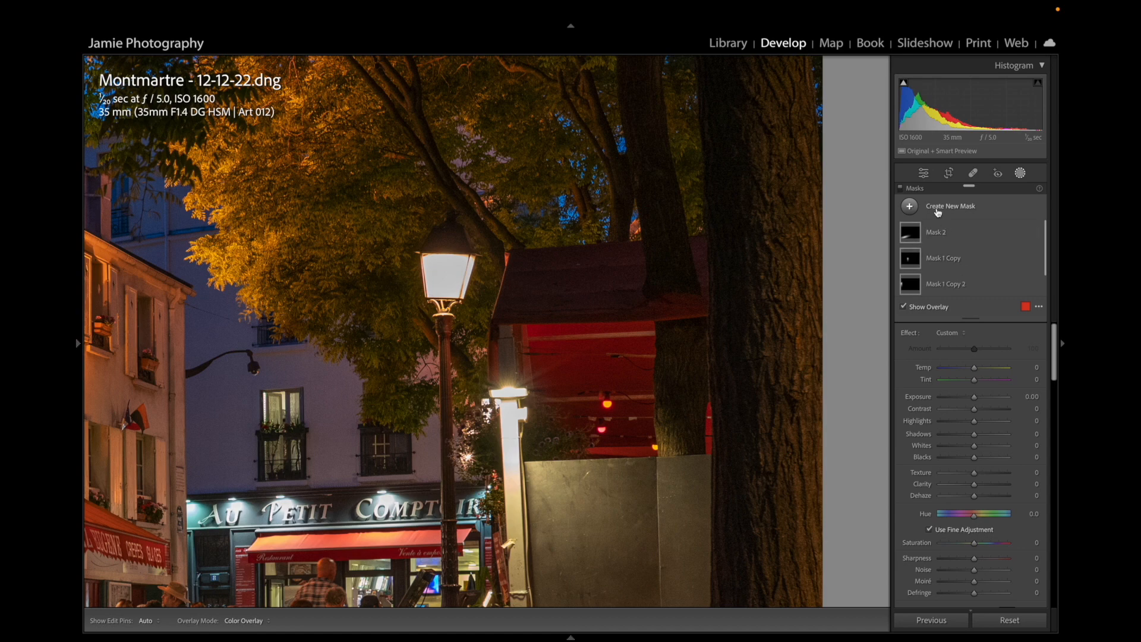
pyautogui.click(938, 209)
pyautogui.click(936, 343)
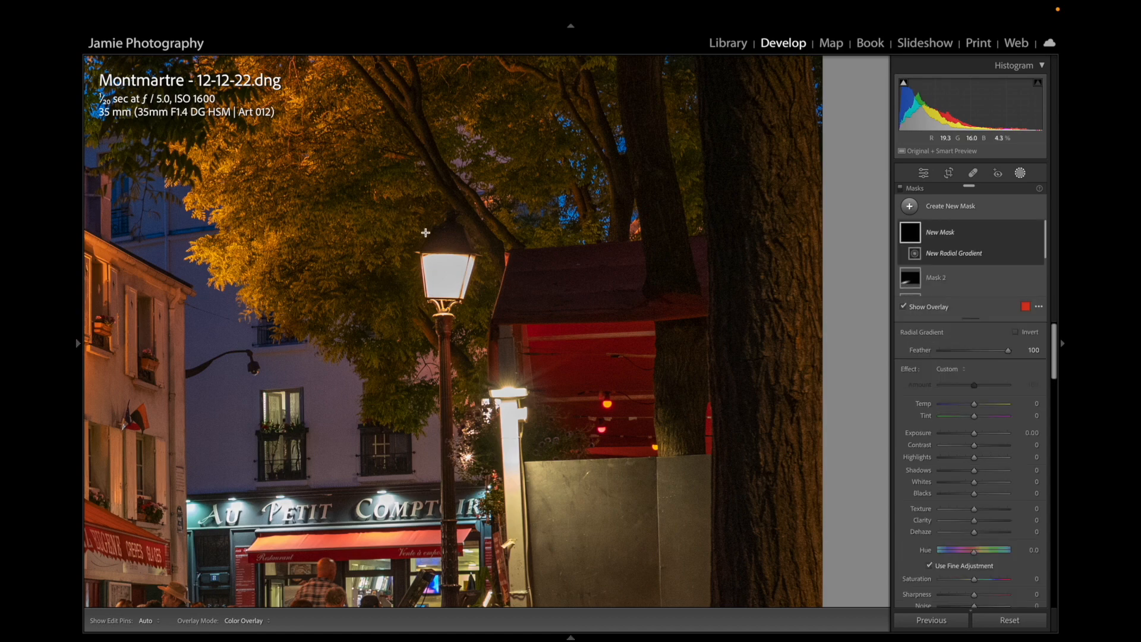
pyautogui.moveTo(426, 232); pyautogui.dragTo(442, 285)
pyautogui.moveTo(426, 232); pyautogui.dragTo(442, 274)
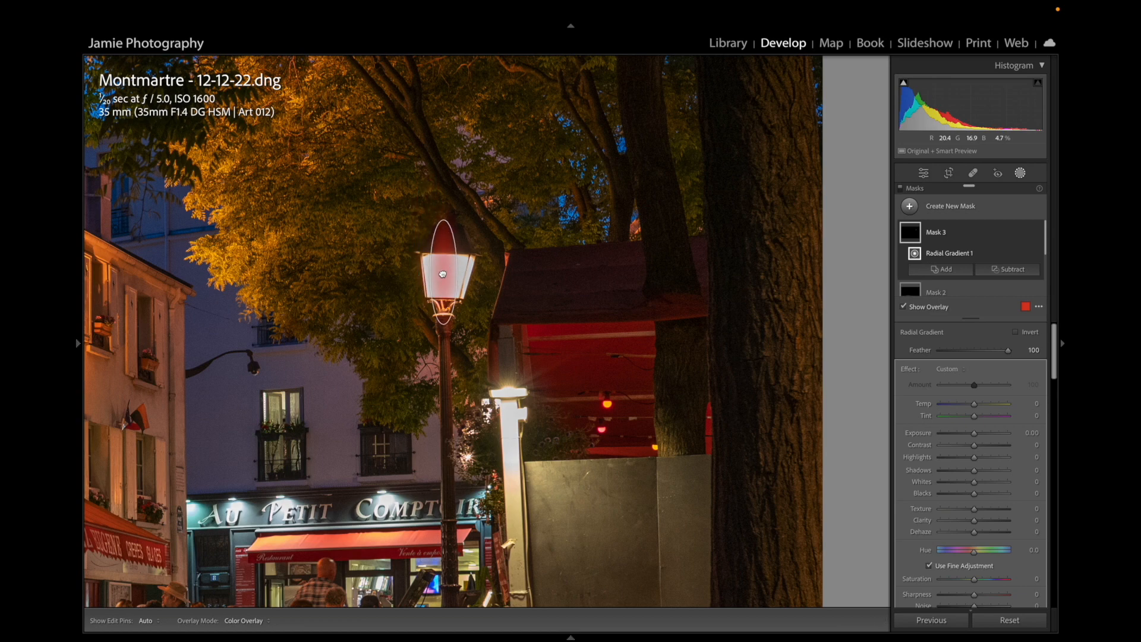
pyautogui.moveTo(443, 222); pyautogui.dragTo(443, 257)
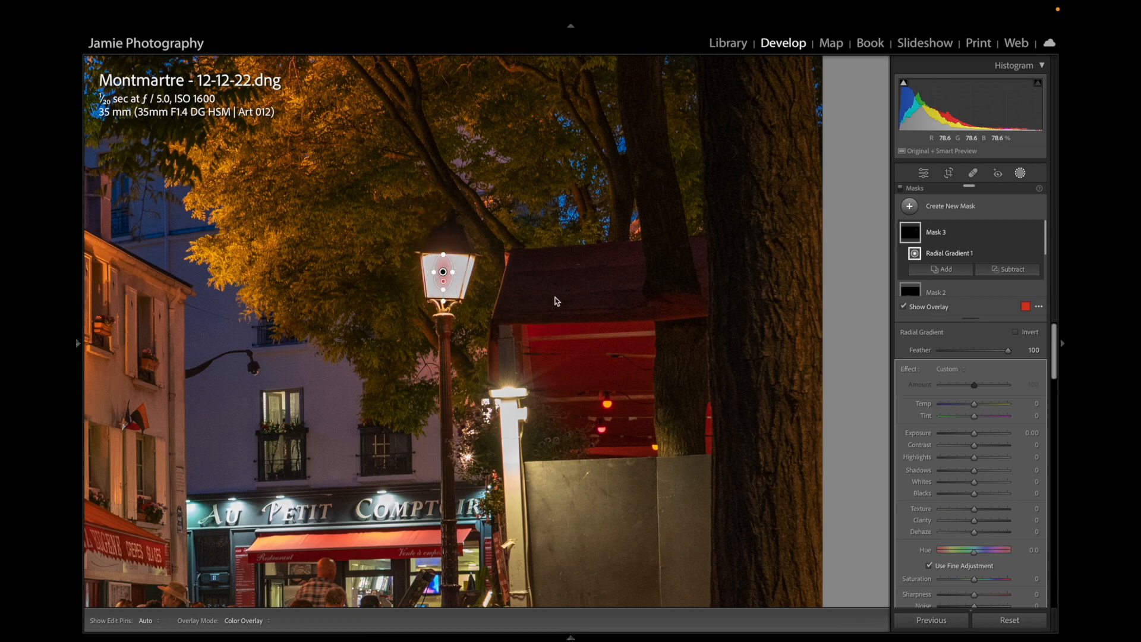
# - Enlarge the street lamp's radial gradient to a circle around the whole lantern and set its Exposure to 1.07
pyautogui.moveTo(975, 432); pyautogui.dragTo(1000, 432)
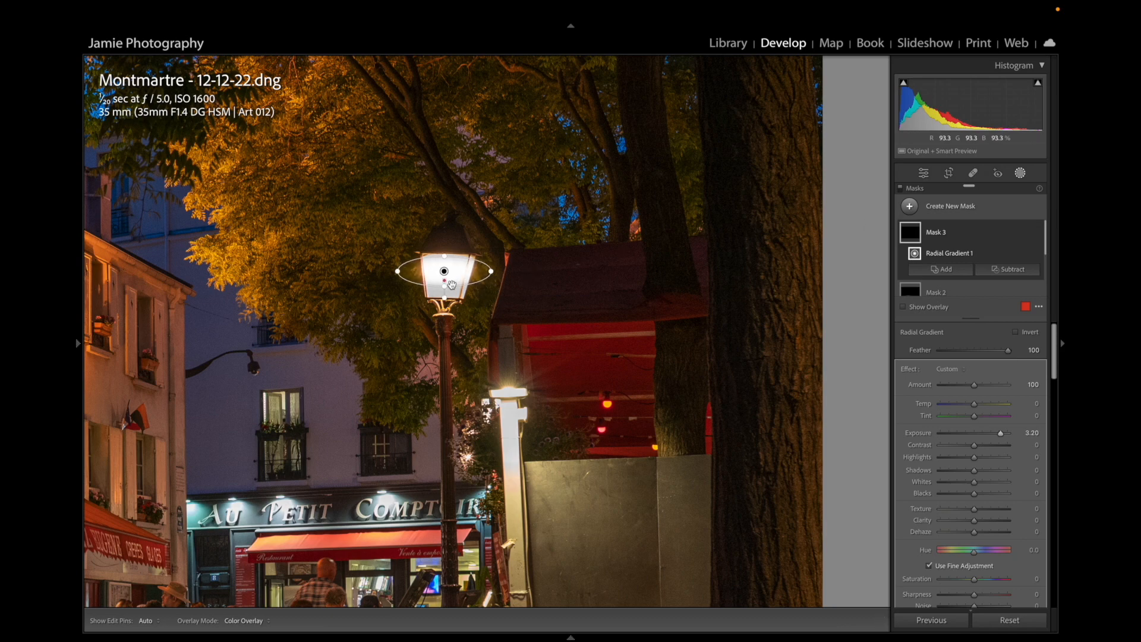
pyautogui.moveTo(445, 297); pyautogui.dragTo(445, 321)
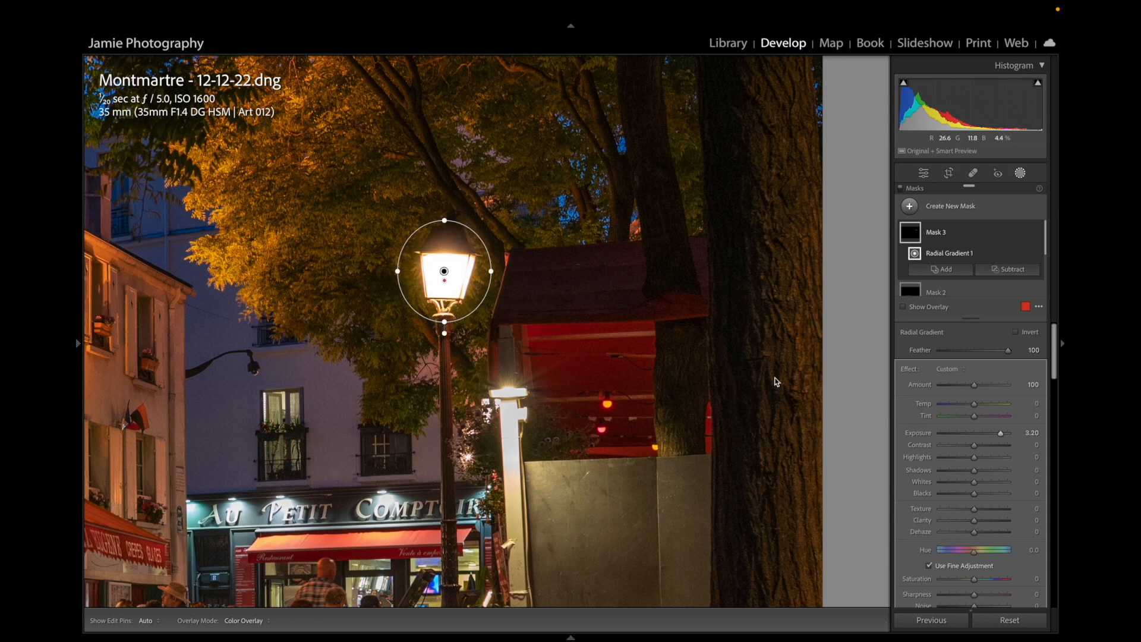
pyautogui.moveTo(1000, 433); pyautogui.dragTo(994, 436)
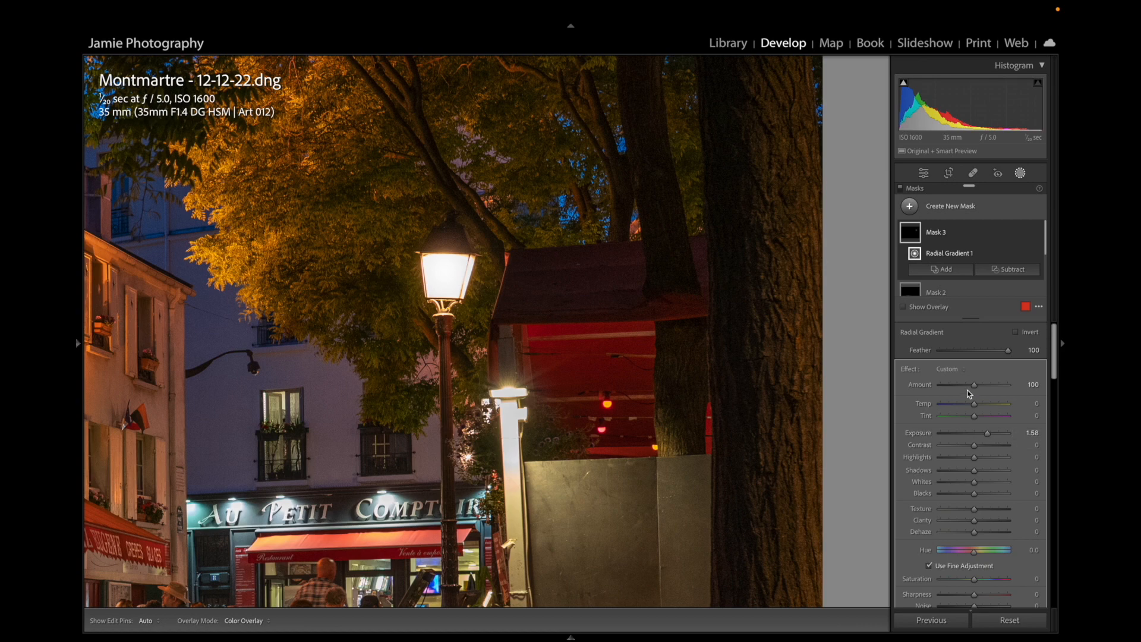
pyautogui.moveTo(985, 431); pyautogui.dragTo(983, 433)
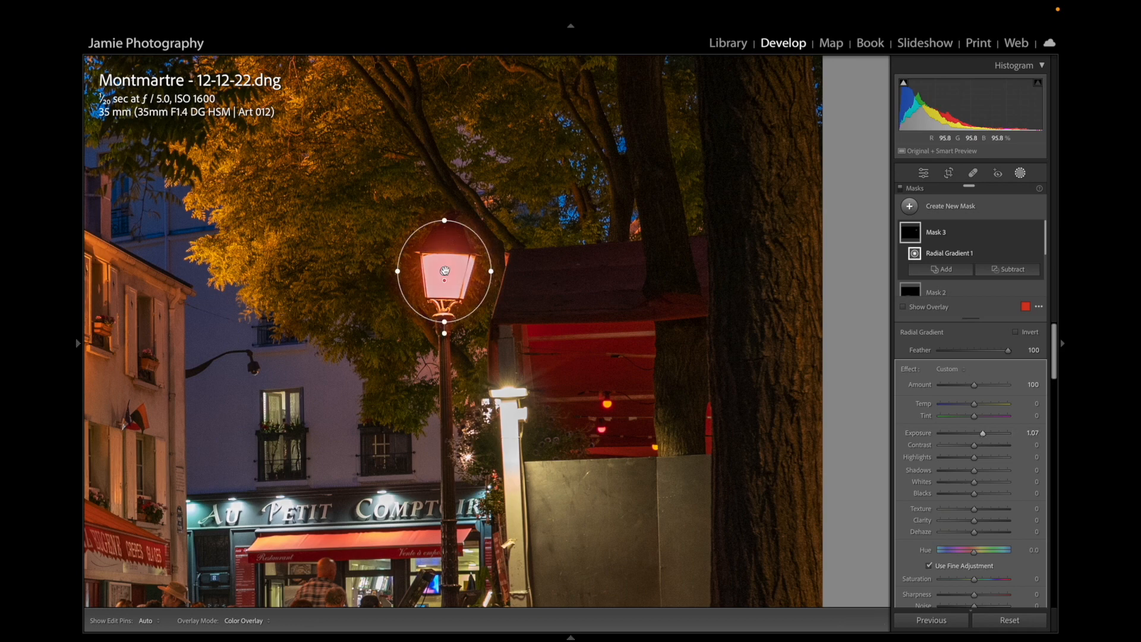
# - Duplicate the street lamp's radial gradient within Mask 3 and shrink the copy to a small ellipse inside the lantern glass
pyautogui.rightClick(444, 270)
pyautogui.click(479, 308)
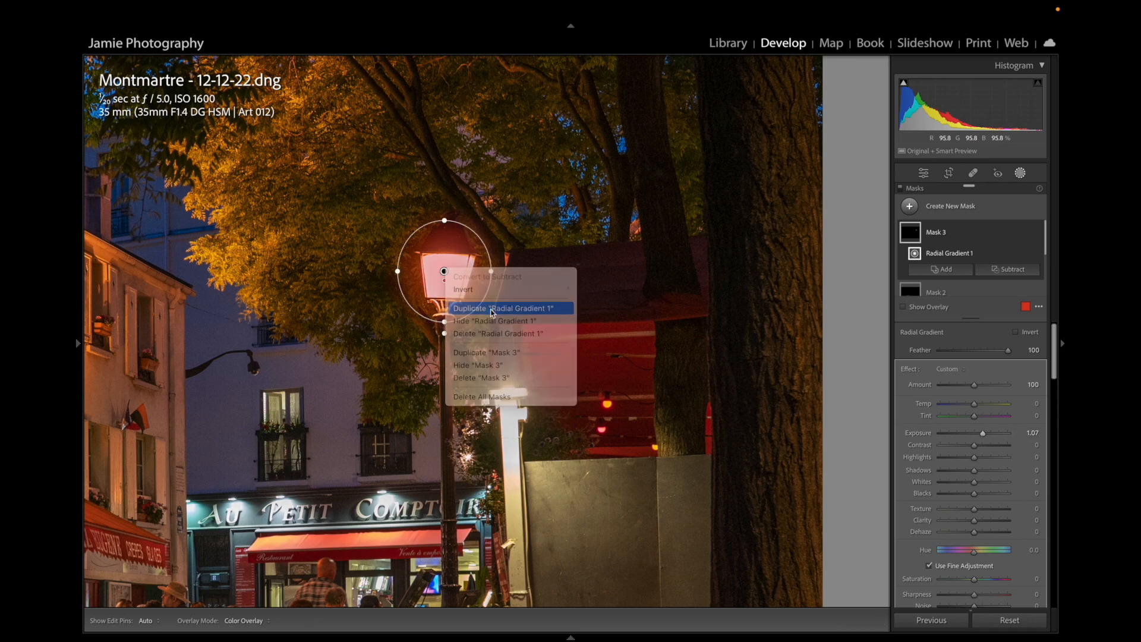
pyautogui.moveTo(421, 286)
pyautogui.mouseDown()
pyautogui.moveTo(446, 262)
pyautogui.moveTo(410, 272)
pyautogui.moveTo(436, 279)
pyautogui.mouseUp()
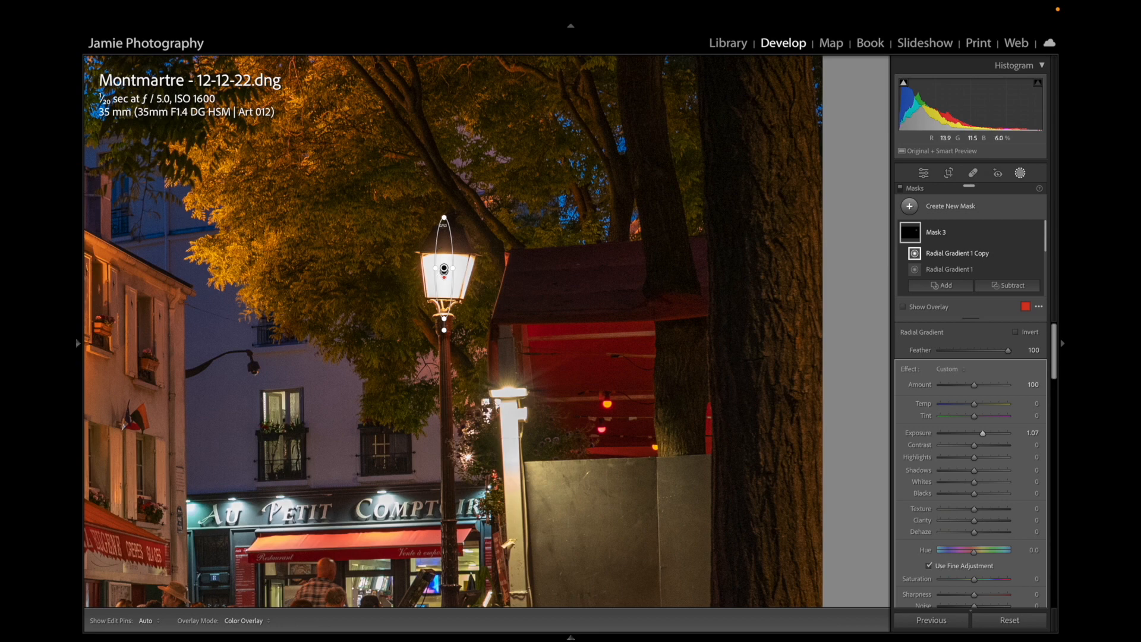
pyautogui.moveTo(444, 219); pyautogui.dragTo(444, 254)
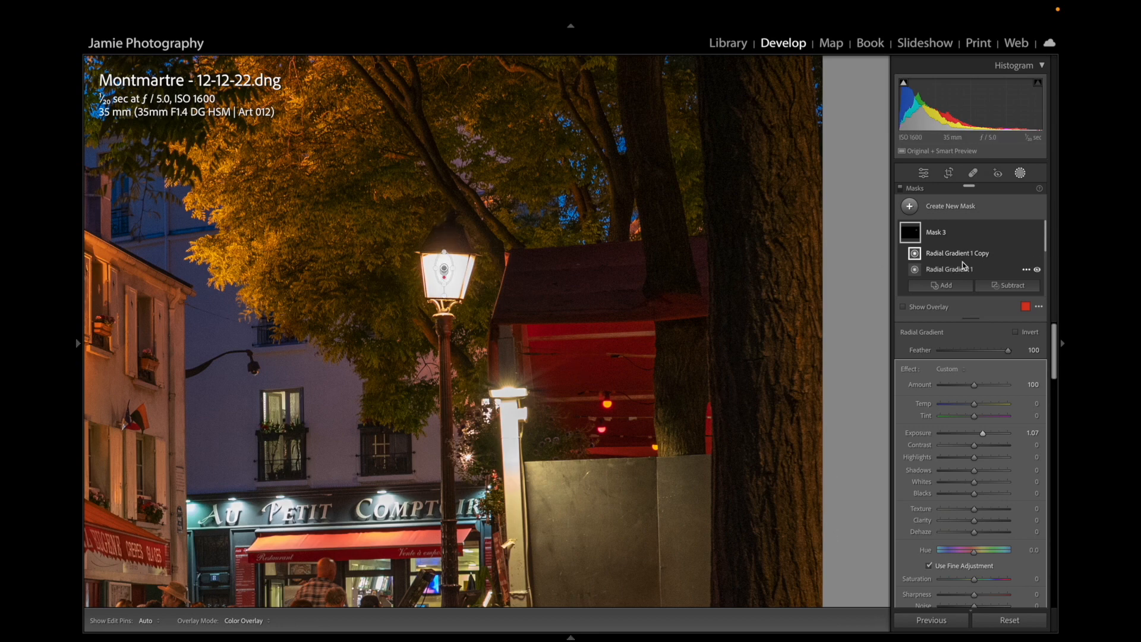
pyautogui.click(1022, 174)
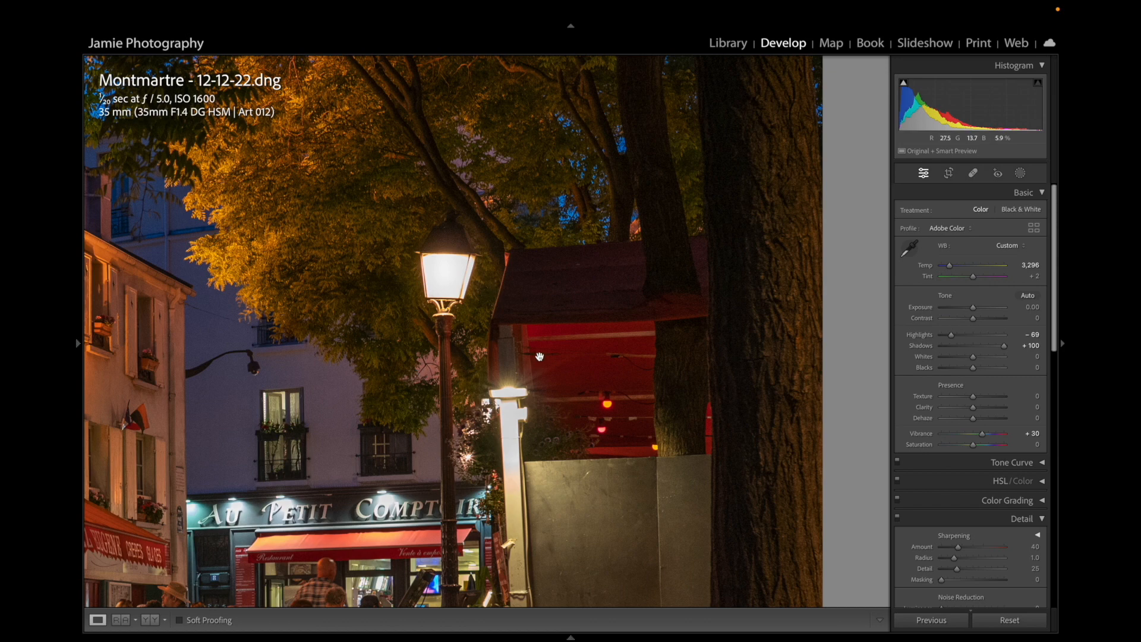
pyautogui.click(540, 356)
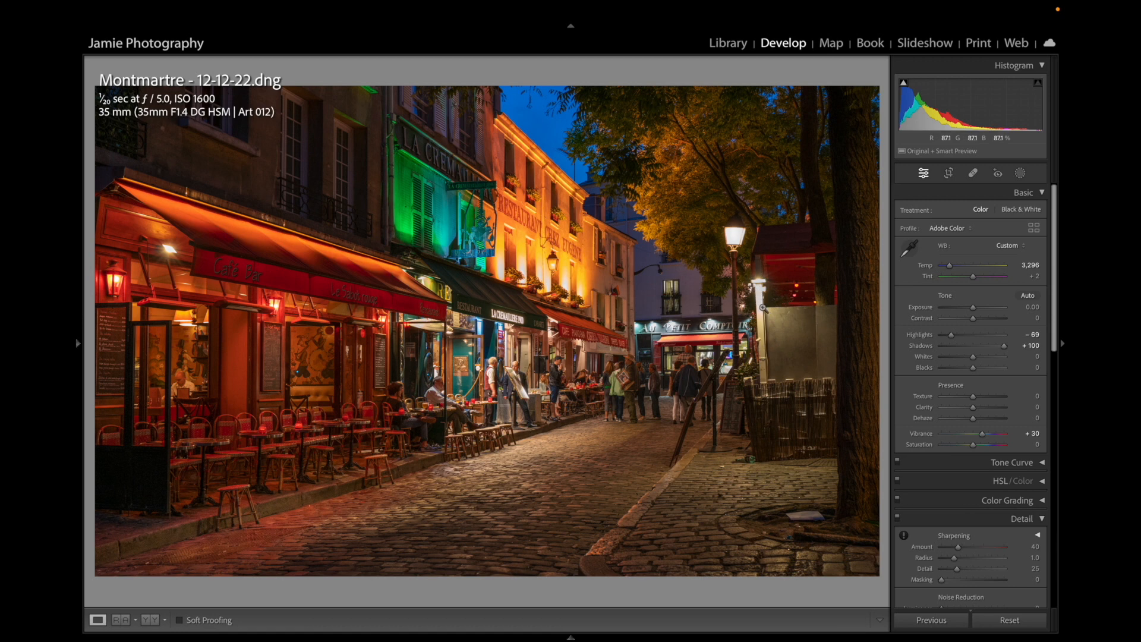
# - Brush a new mask over the bright white post with Size 5, Feather 92 and Flow 100, and set Exposure to -0.15 and Highlights to -8
pyautogui.click(1020, 173)
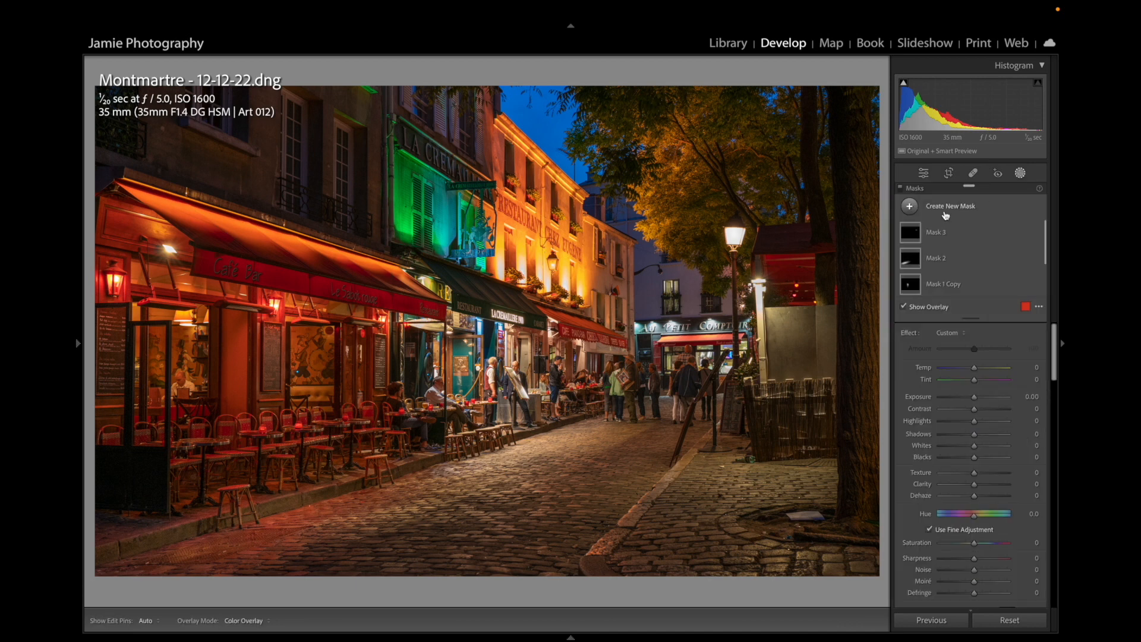
pyautogui.click(937, 209)
pyautogui.click(944, 312)
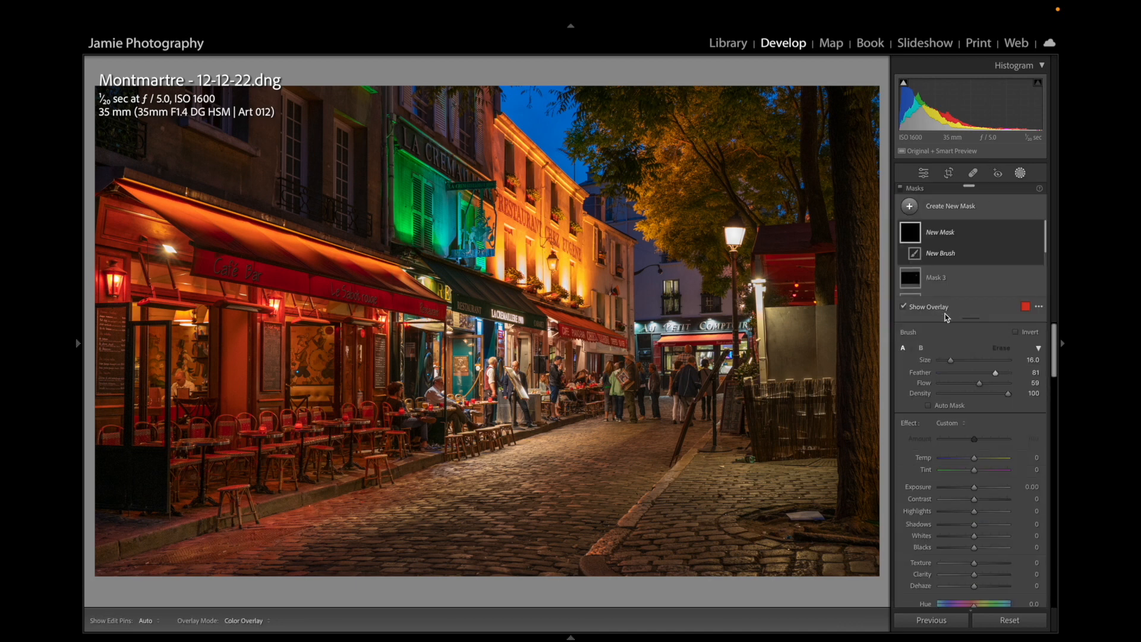
pyautogui.moveTo(994, 374); pyautogui.dragTo(1003, 373)
pyautogui.press('[')
pyautogui.press('[')
pyautogui.press('[')
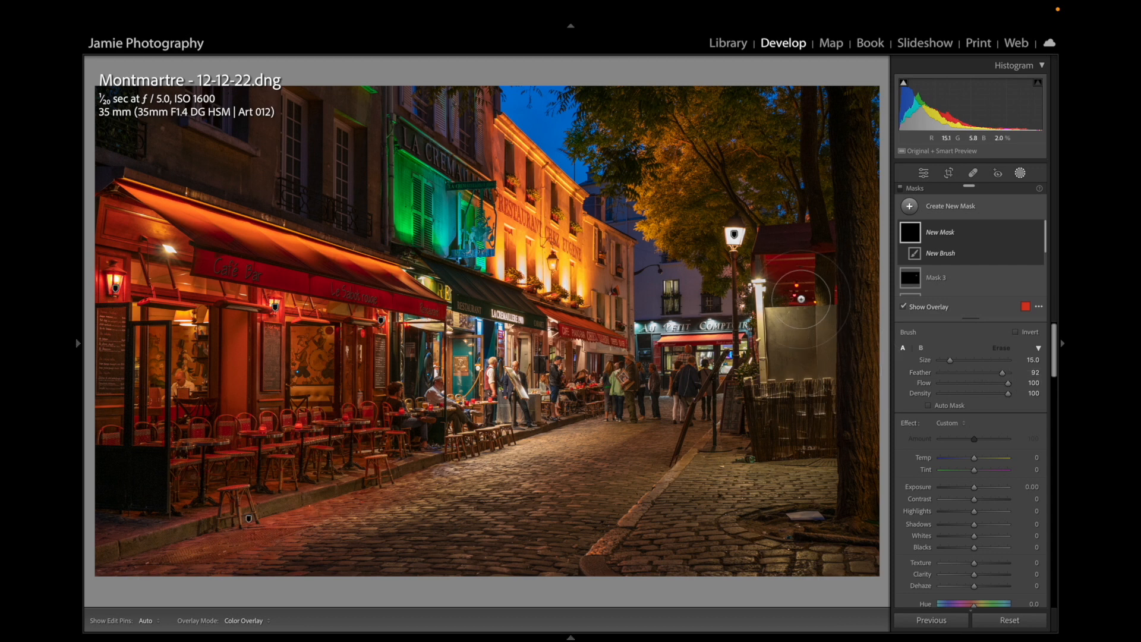
pyautogui.press('[')
pyautogui.press('[')
pyautogui.press('[')
pyautogui.press('[')
pyautogui.press('[')
pyautogui.press('[')
pyautogui.press('[')
pyautogui.press('[')
pyautogui.moveTo(759, 284); pyautogui.dragTo(760, 332)
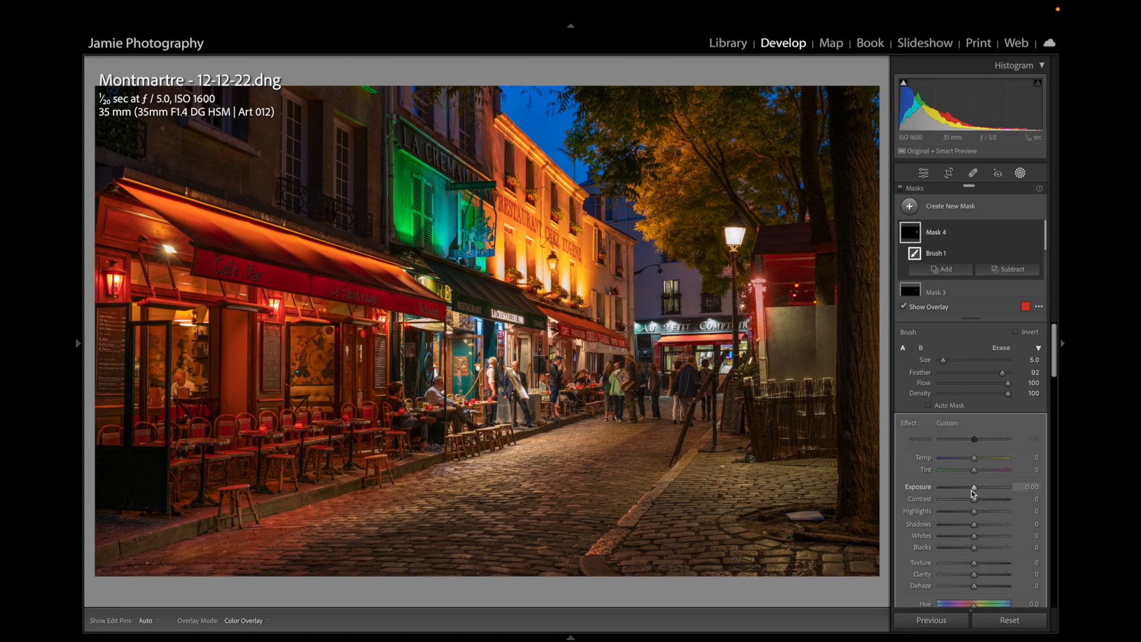
pyautogui.moveTo(973, 487); pyautogui.dragTo(969, 511)
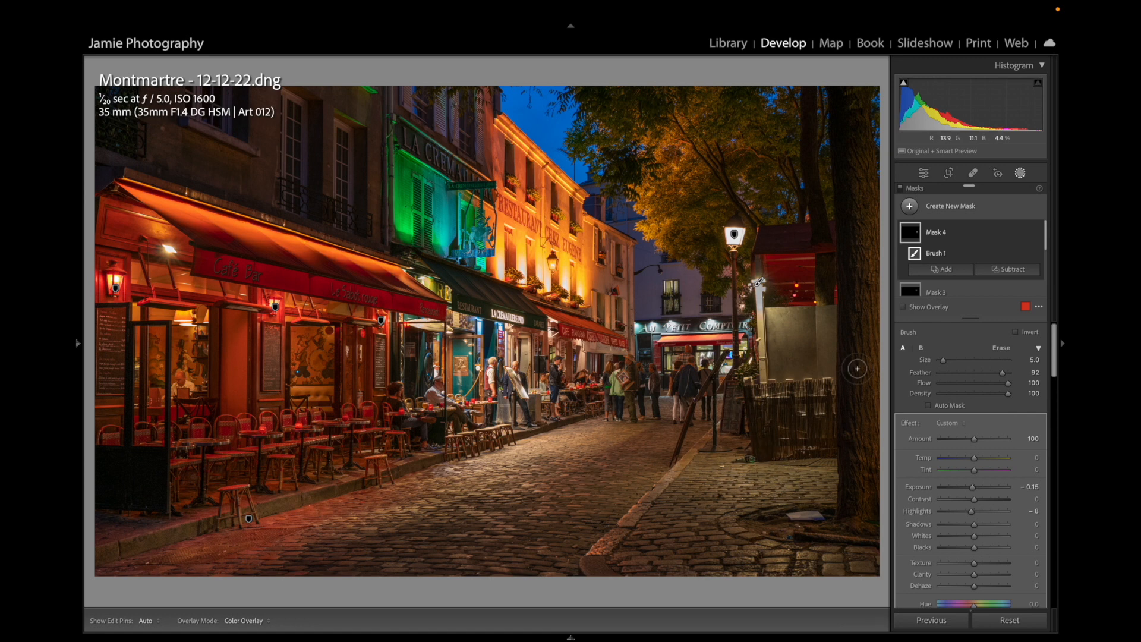
# - Add a new radial gradient mask over the cobblestones and kerb below the street lamp, as a wide ellipse tilted up toward the tree trunk
pyautogui.click(950, 216)
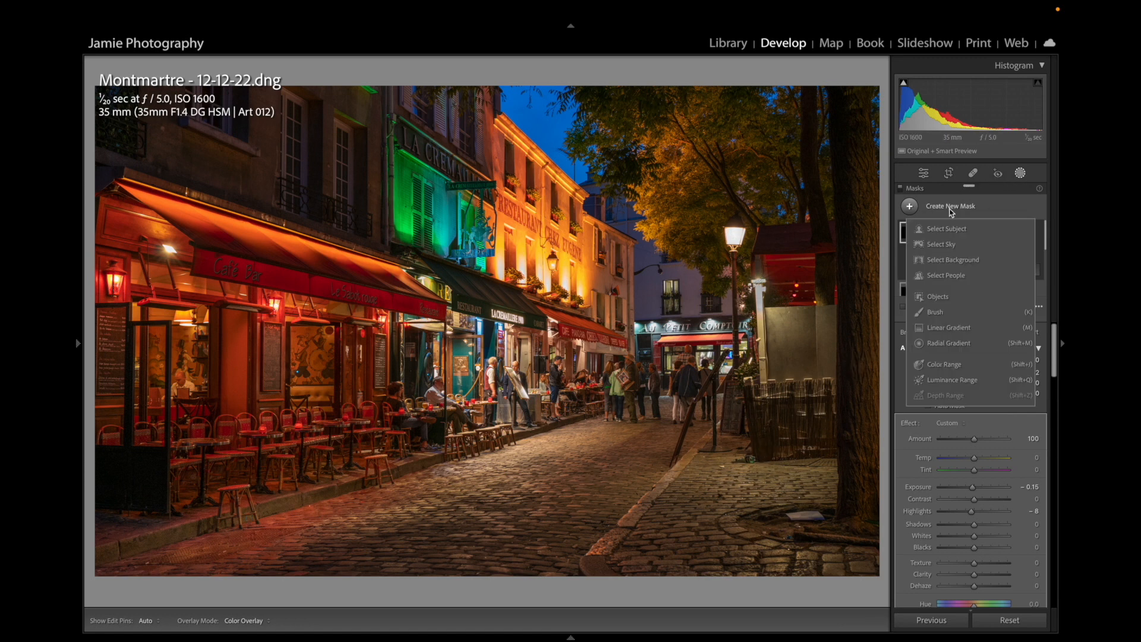
pyautogui.click(946, 343)
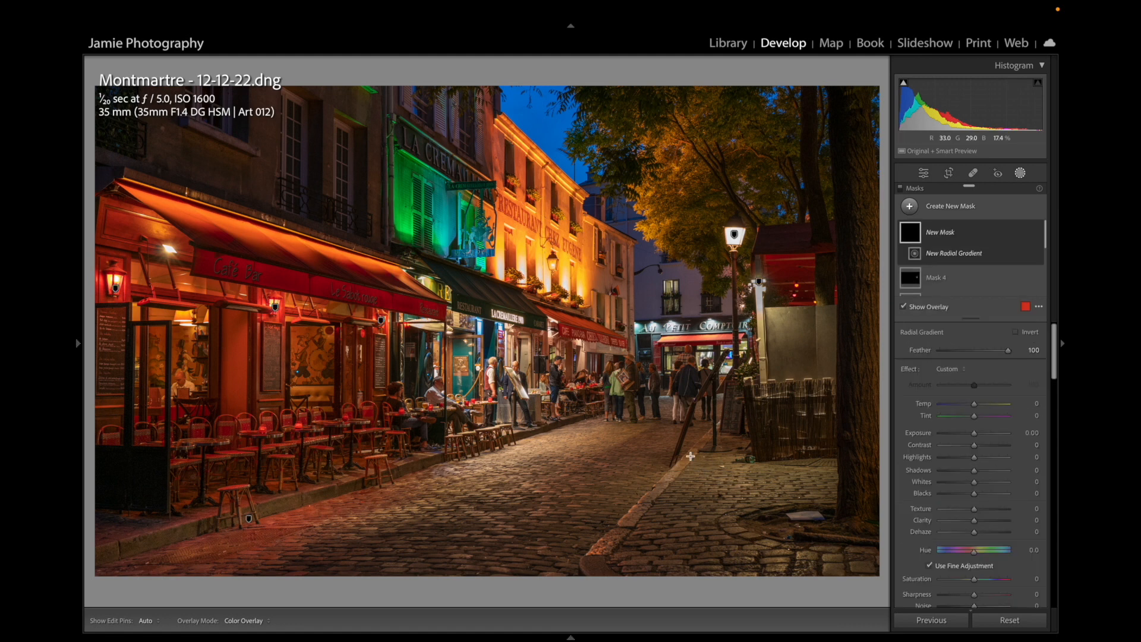
pyautogui.moveTo(687, 455); pyautogui.dragTo(828, 490)
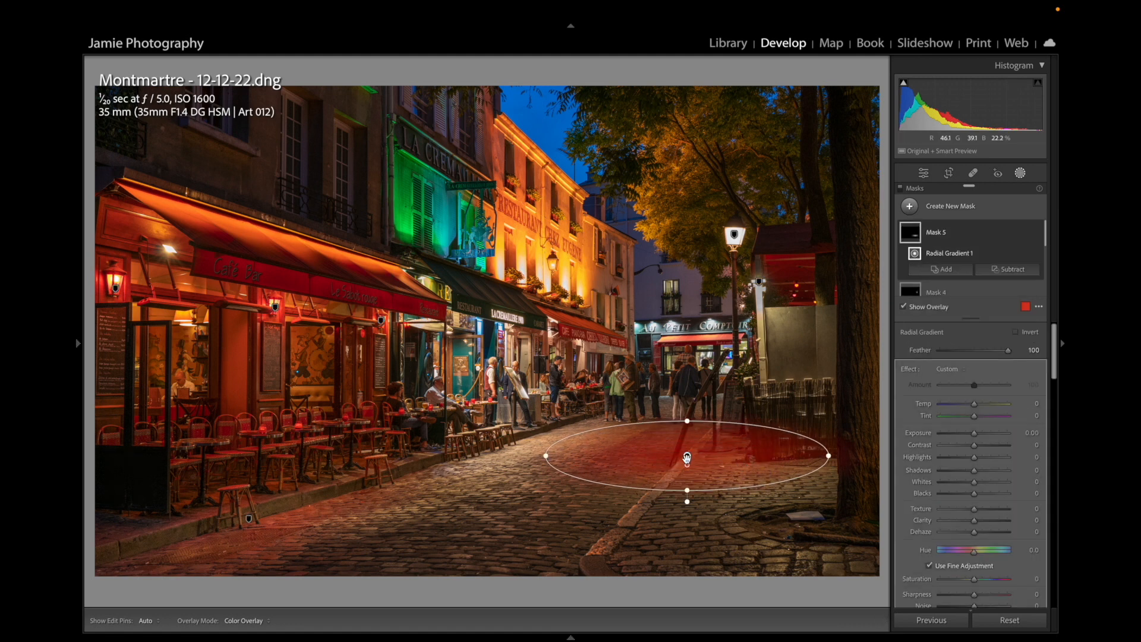
pyautogui.moveTo(686, 455); pyautogui.dragTo(742, 530)
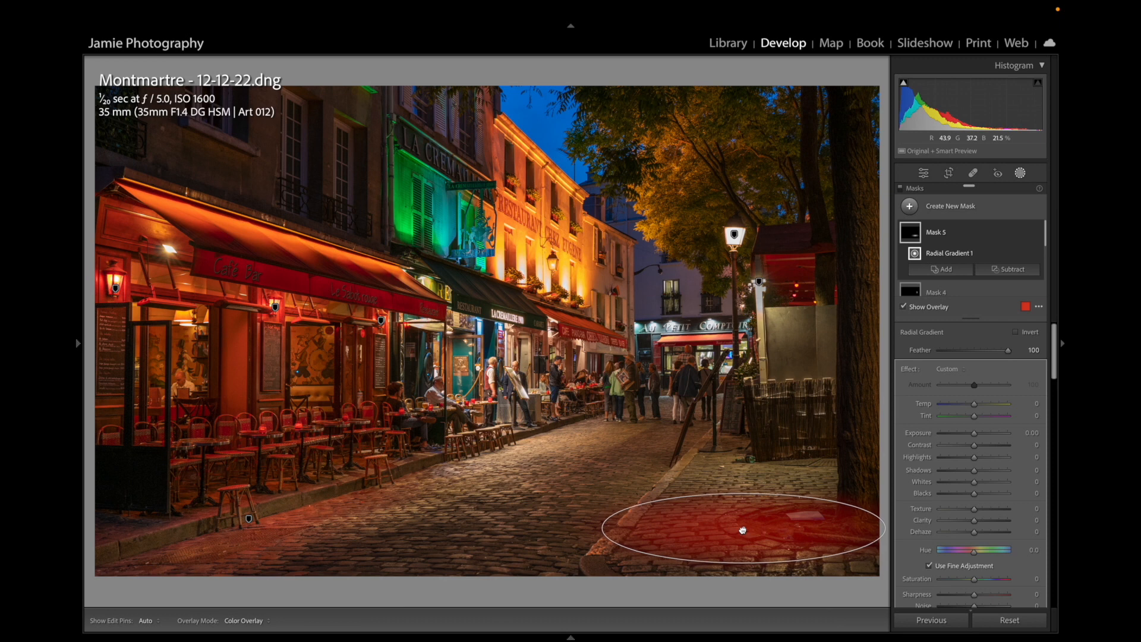
pyautogui.moveTo(743, 528); pyautogui.dragTo(726, 495)
pyautogui.moveTo(585, 446); pyautogui.dragTo(574, 472)
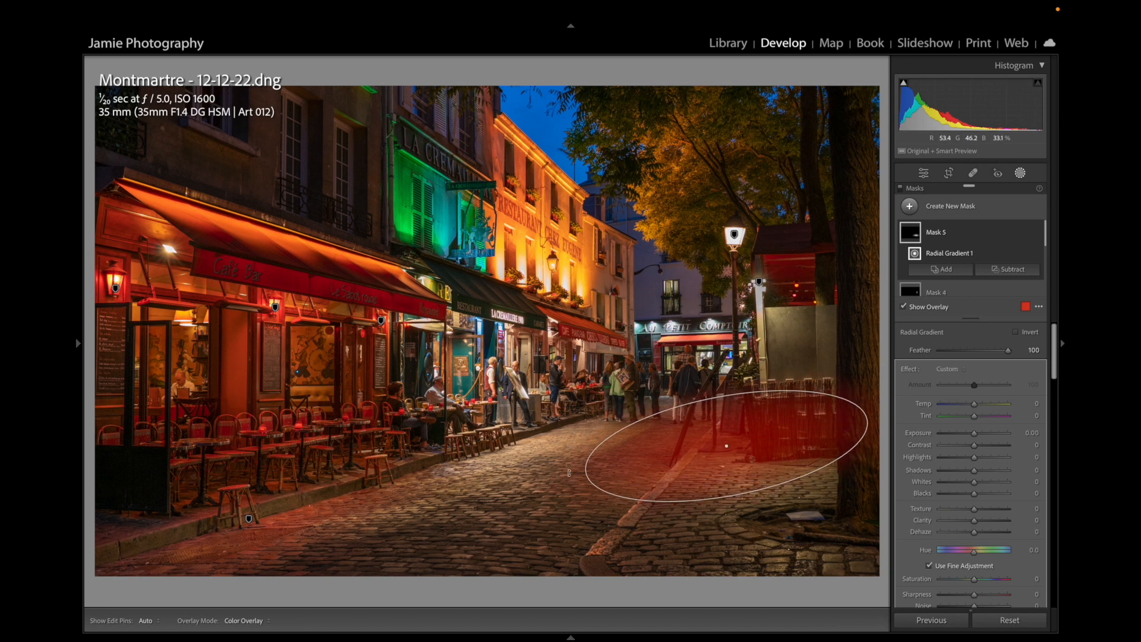
# - Hide the mask overlay and set the Exposure of the gradient below the street lamp to about 0.95
pyautogui.press('o')
pyautogui.moveTo(974, 432); pyautogui.dragTo(982, 437)
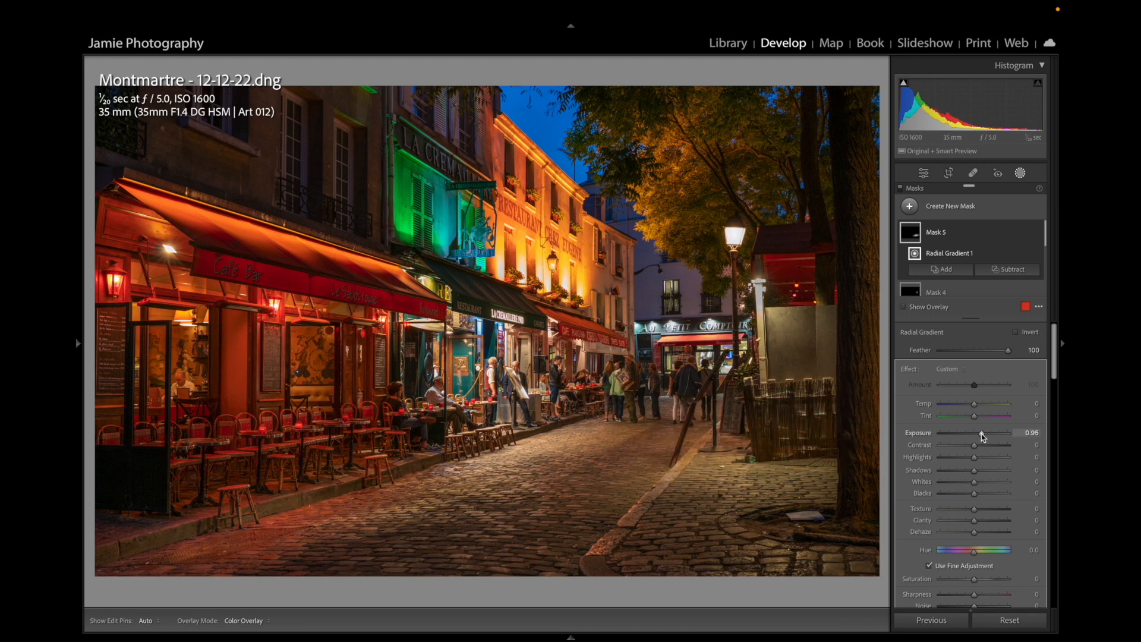
pyautogui.moveTo(982, 437); pyautogui.dragTo(982, 437)
# - Reselect the white post's brush mask and reset all its effect adjustments
pyautogui.click(759, 281)
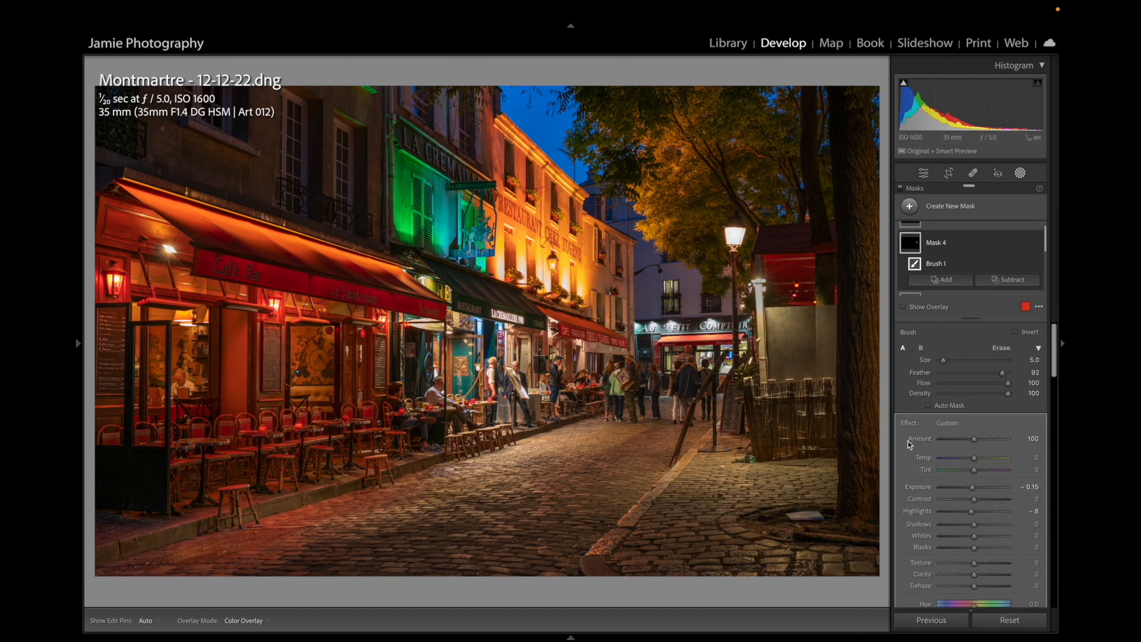
pyautogui.doubleClick(911, 424)
pyautogui.press('o')
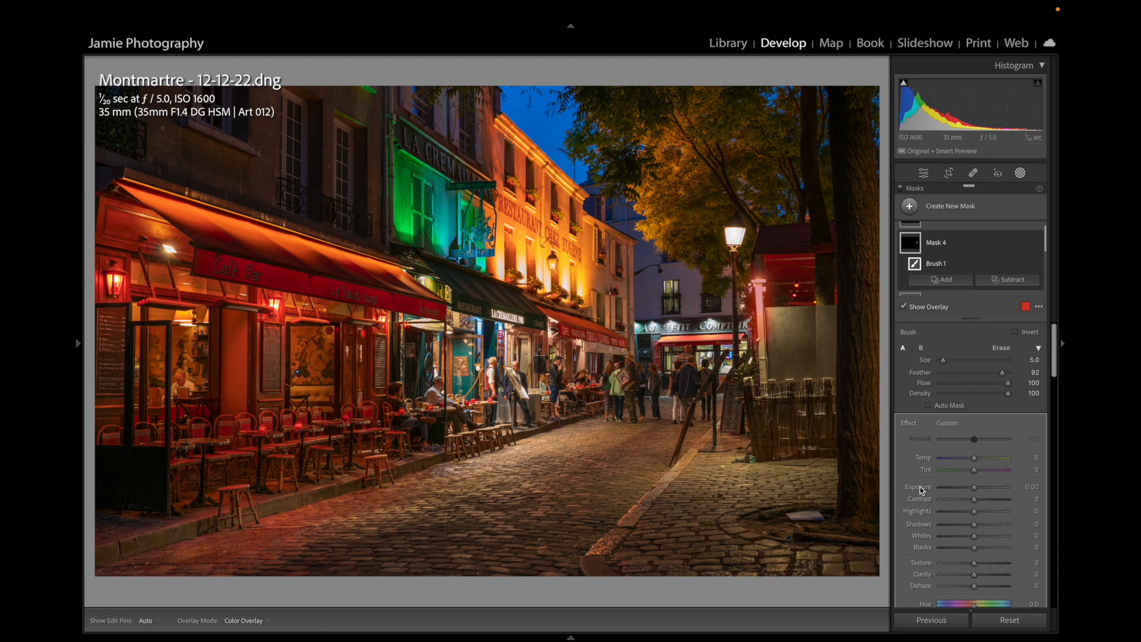
# - Try Exposure -2.53, Contrast 49 and Highlights -48 on the white post's mask, and reset the adjustments
pyautogui.click(956, 487)
pyautogui.doubleClick(919, 488)
pyautogui.click(953, 487)
pyautogui.click(990, 499)
pyautogui.click(957, 511)
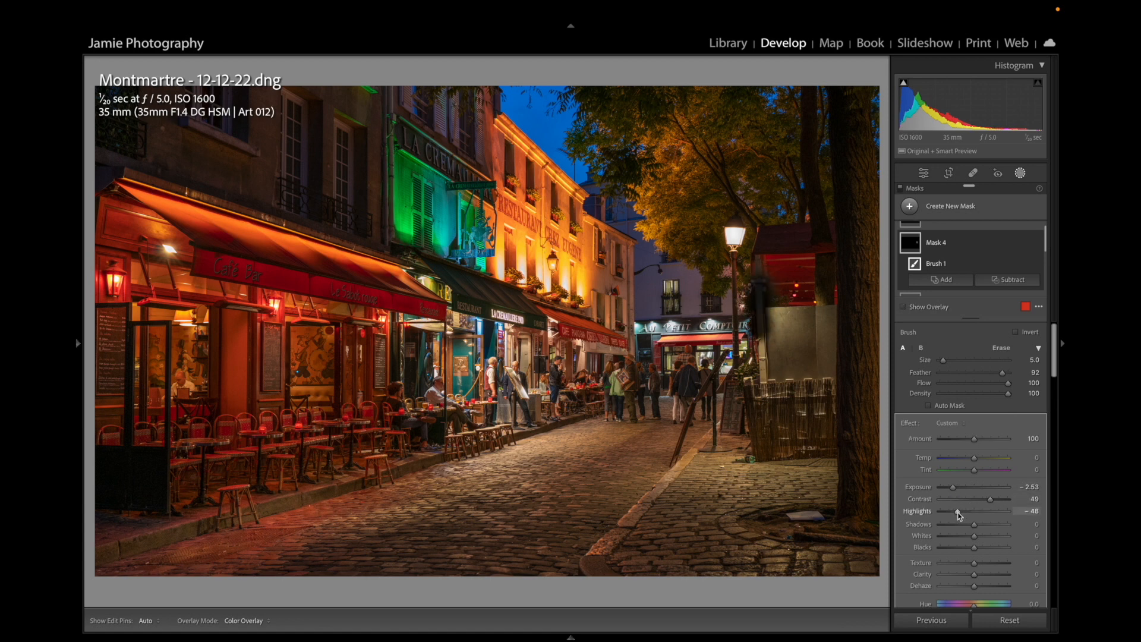
pyautogui.click(958, 524)
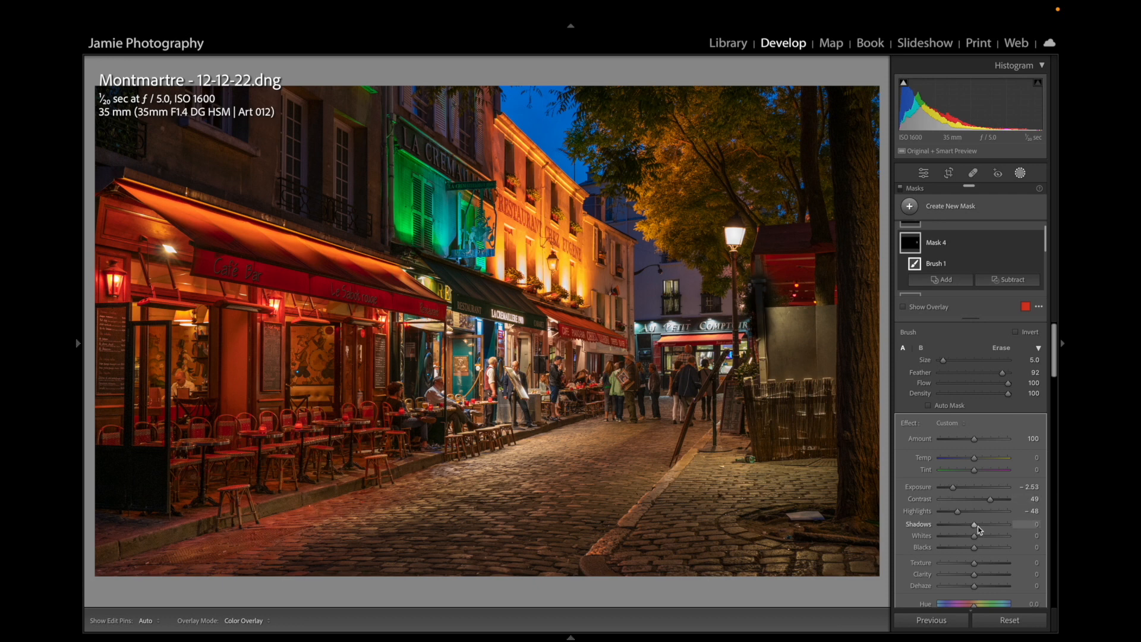
pyautogui.doubleClick(910, 424)
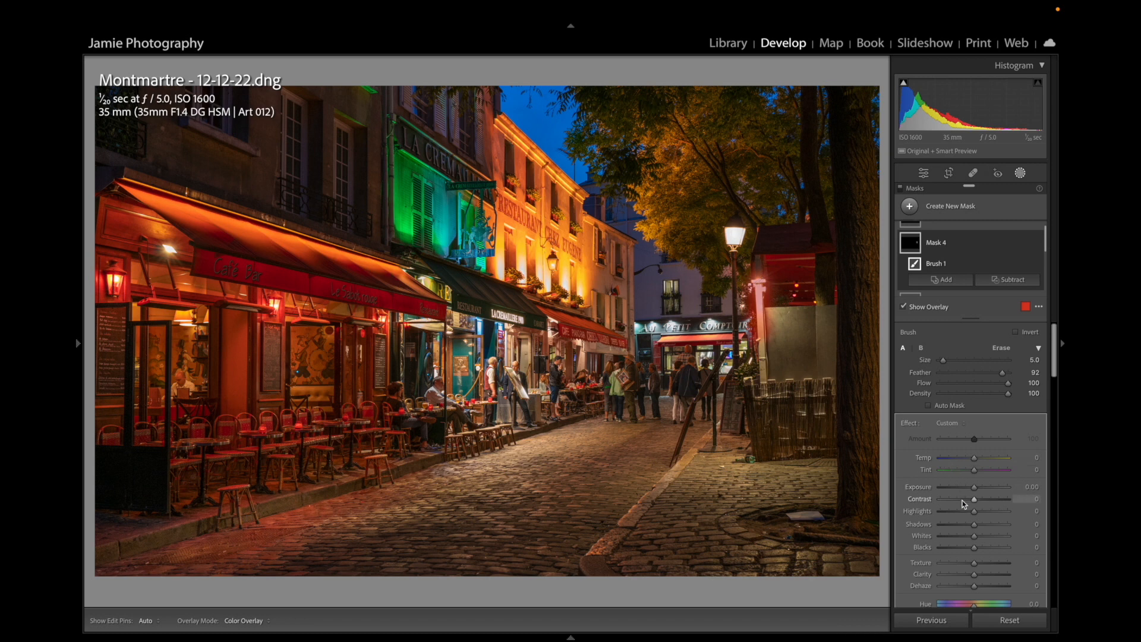
# - Hide the mask overlay and lower the white post mask's Exposure slightly
pyautogui.press('o')
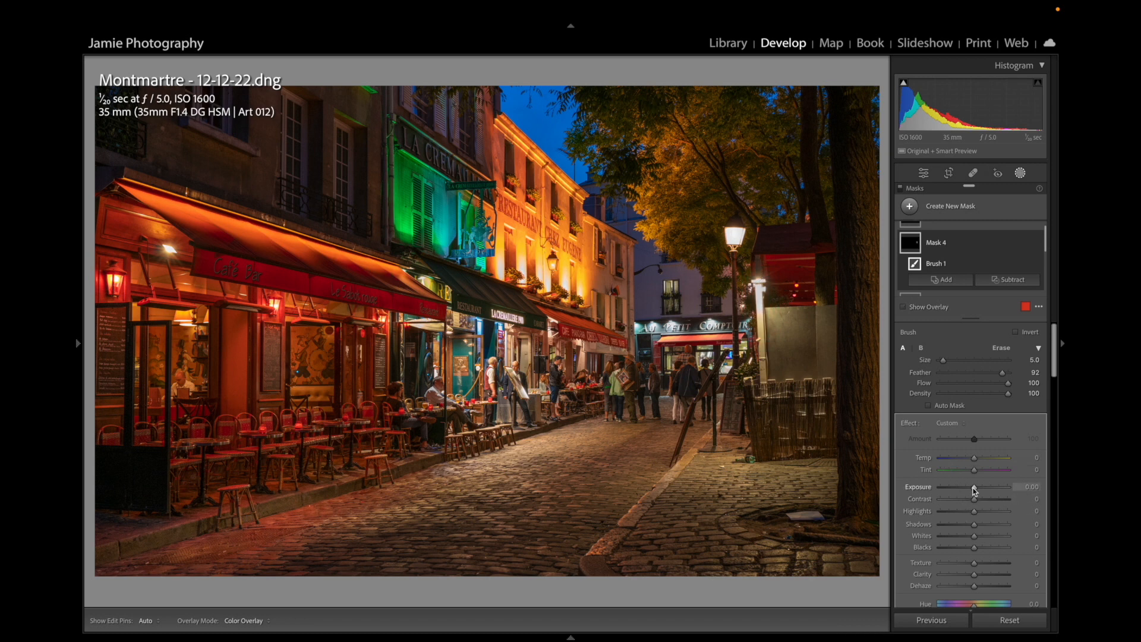
pyautogui.moveTo(972, 486); pyautogui.dragTo(970, 486)
# - Add a tilted radial gradient mask over the lit tree foliage with Exposure 0.95, Tint 24 and Clarity 21, and close masking
pyautogui.click(950, 213)
pyautogui.click(952, 340)
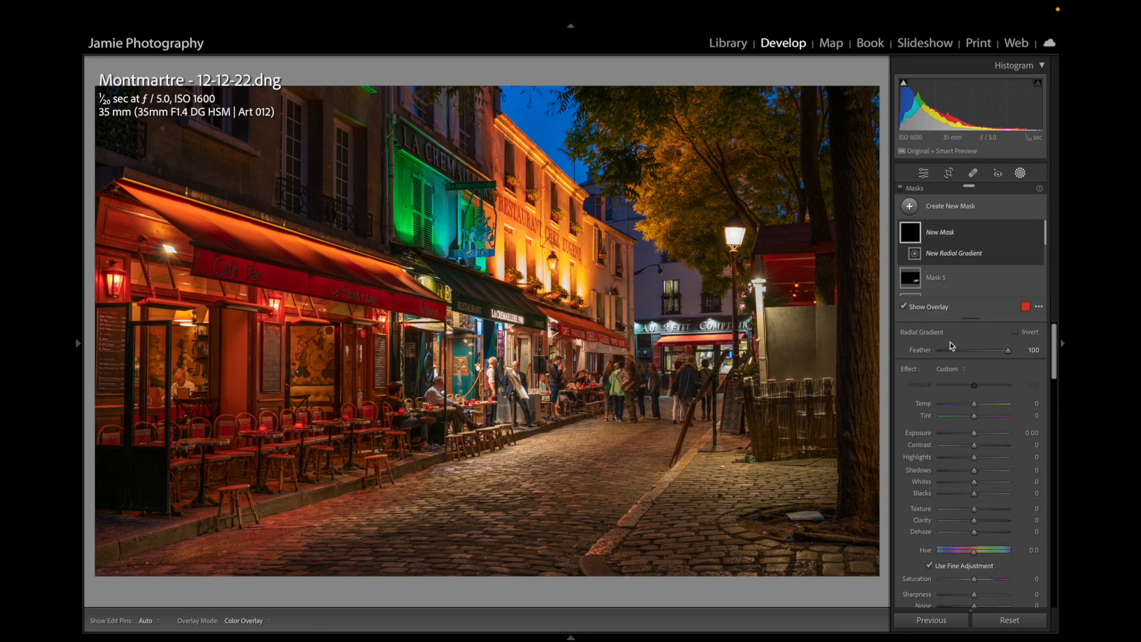
pyautogui.moveTo(695, 128); pyautogui.dragTo(753, 290)
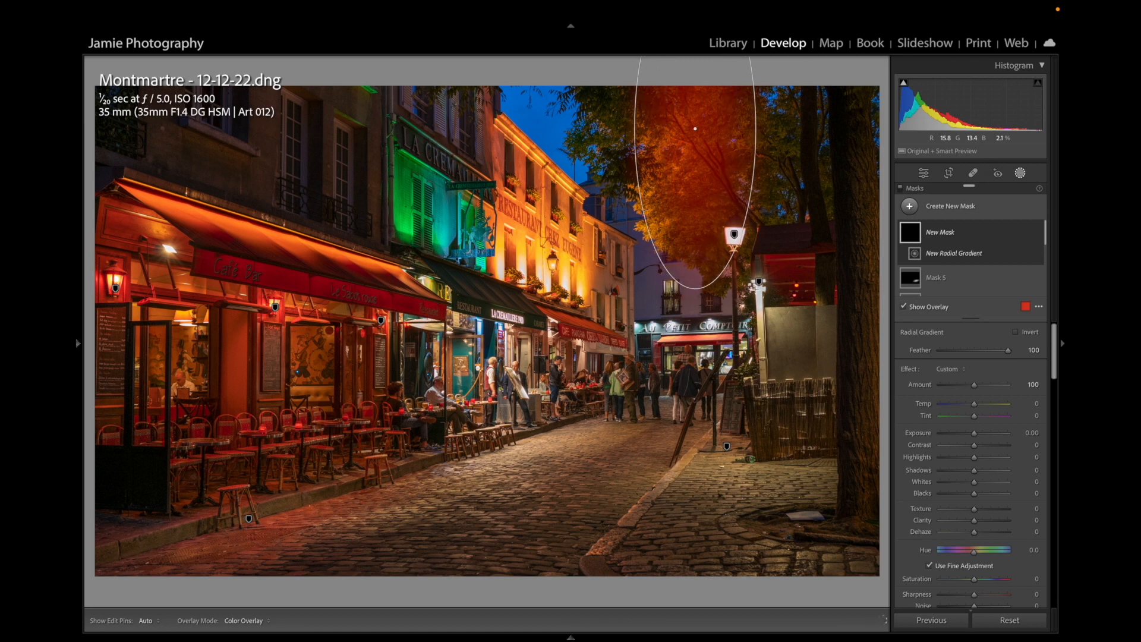
pyautogui.moveTo(695, 129); pyautogui.dragTo(684, 139)
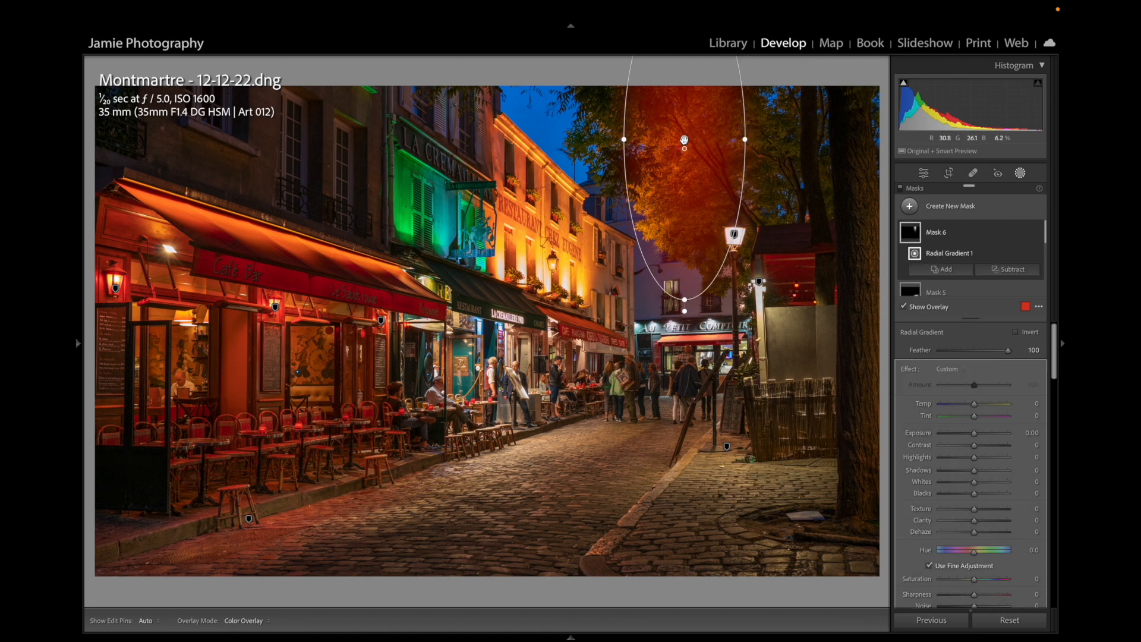
pyautogui.moveTo(684, 309); pyautogui.dragTo(637, 297)
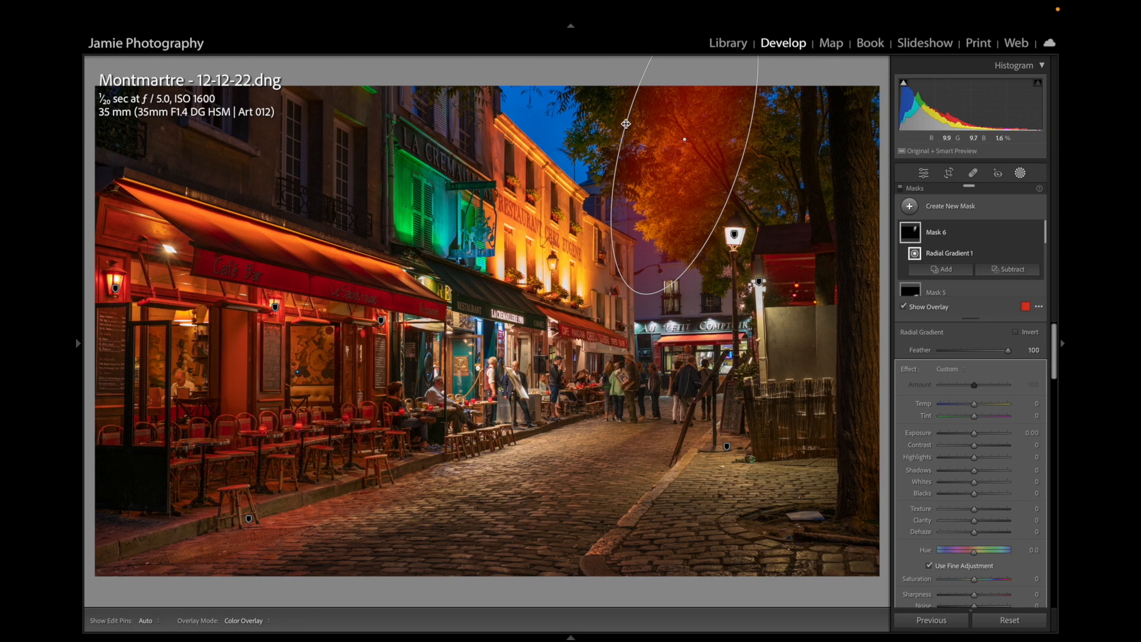
pyautogui.moveTo(975, 435); pyautogui.dragTo(982, 437)
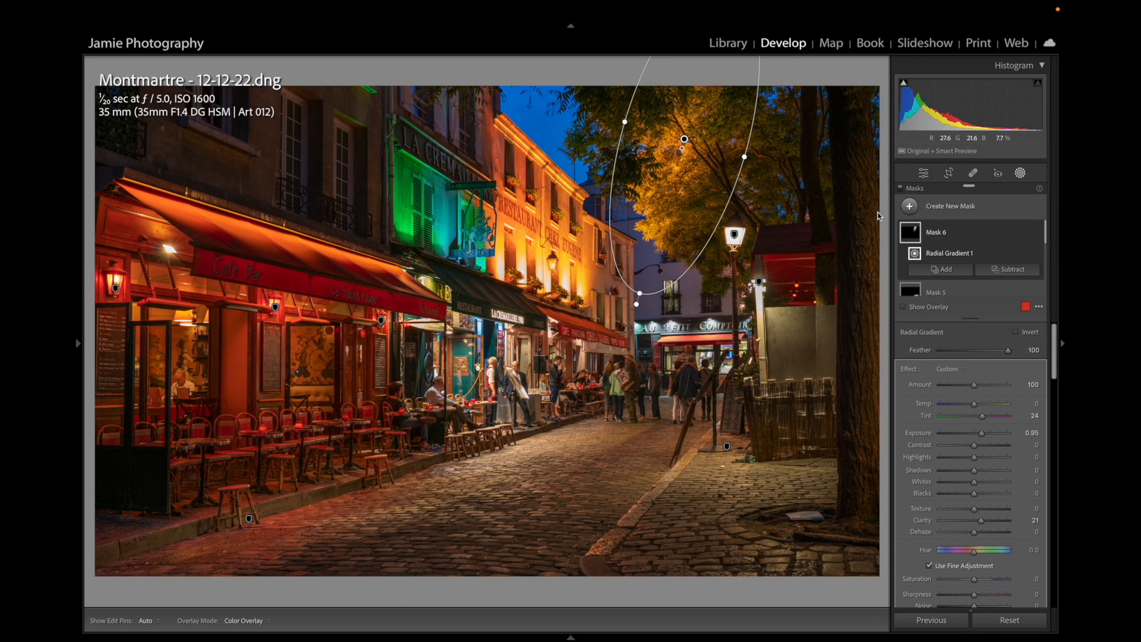
pyautogui.click(1019, 172)
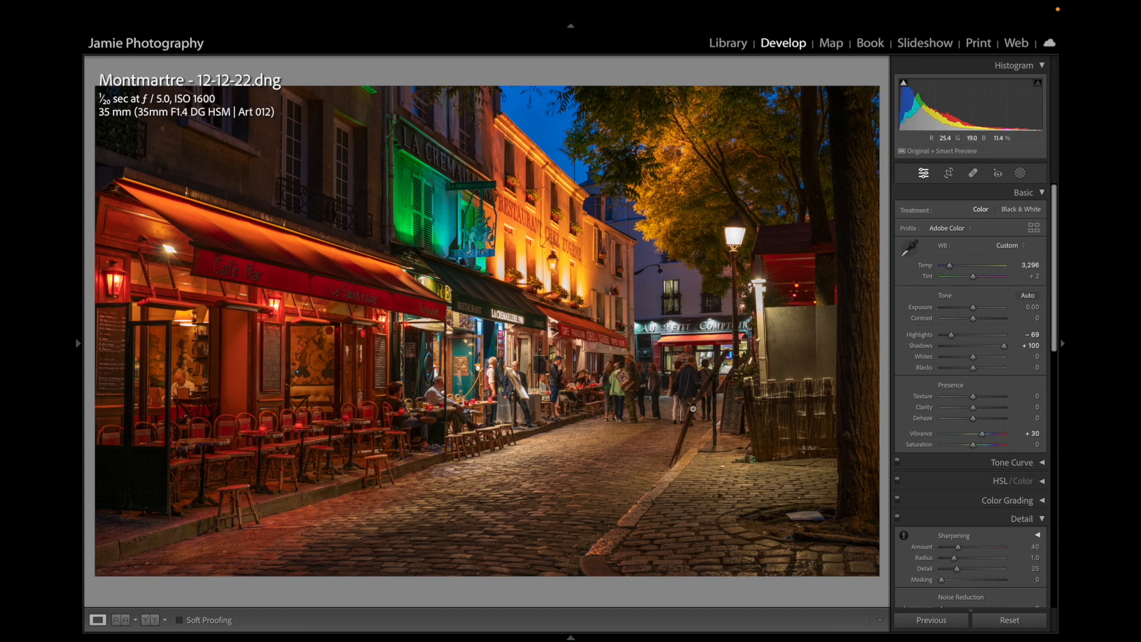
# - Send the edited photo to Adobe Photoshop 2023 for retouching
pyautogui.rightClick(552, 444)
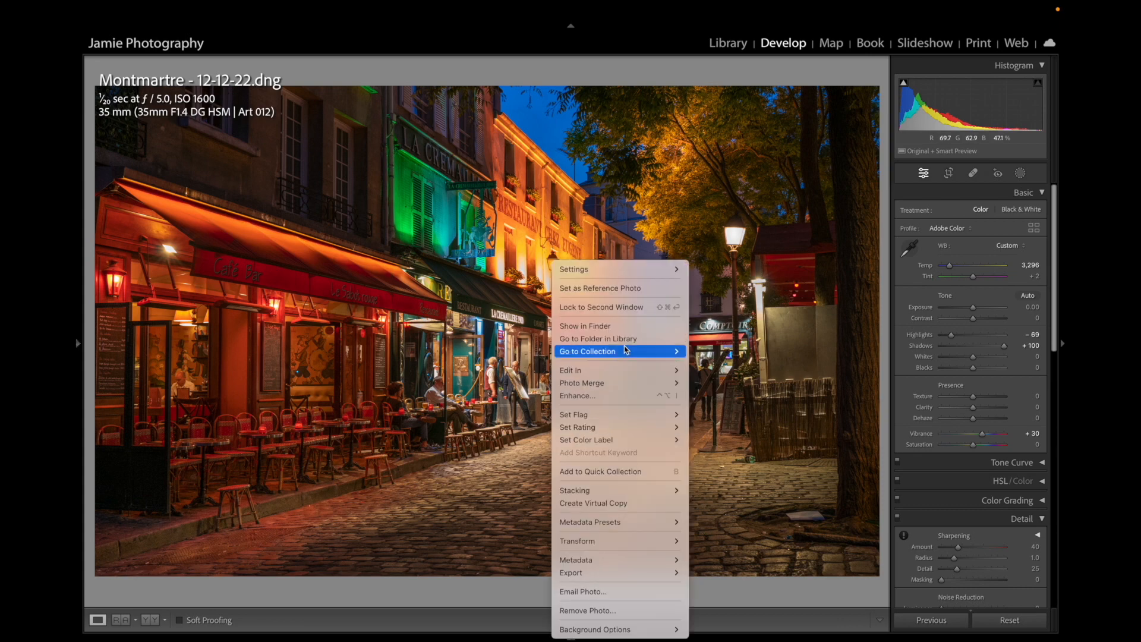
pyautogui.moveTo(642, 377)
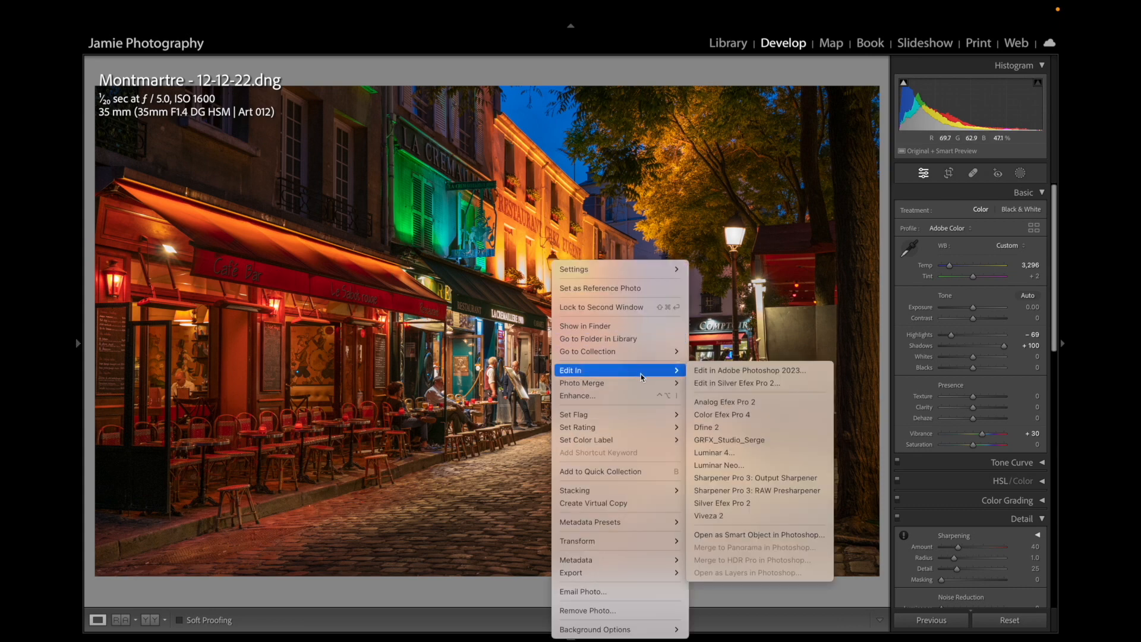
pyautogui.click(716, 371)
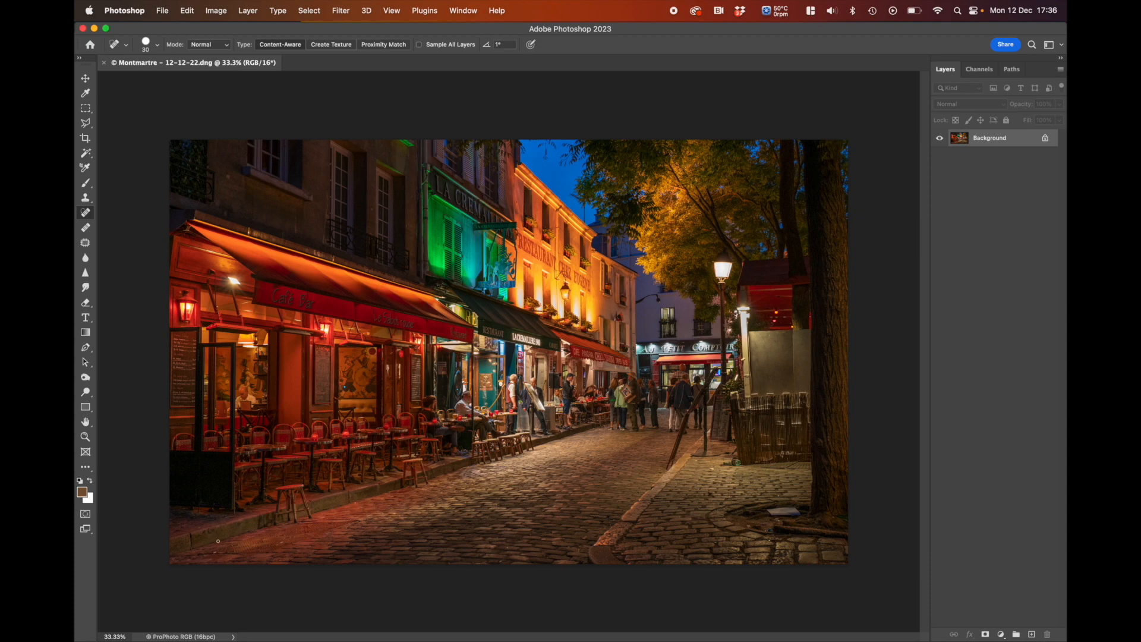
# - Spot-heal the small marks on the cobblestones beside the kerb in front of the red café
pyautogui.scroll(5, 220, 544)
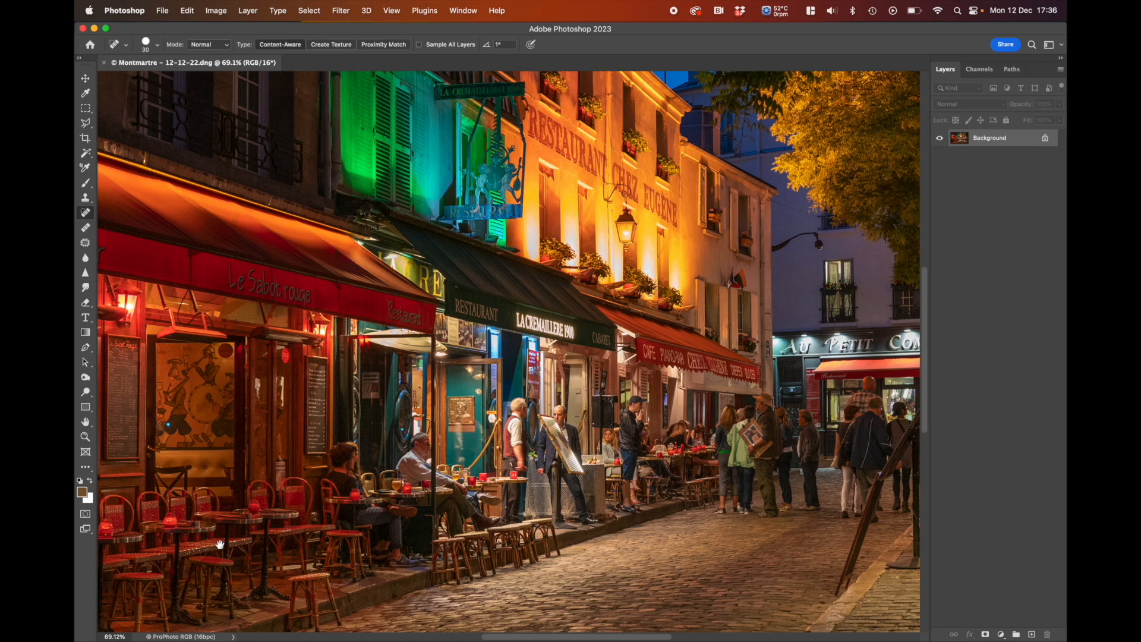
pyautogui.moveTo(220, 545); pyautogui.dragTo(574, 280)
pyautogui.moveTo(440, 372); pyautogui.dragTo(494, 371)
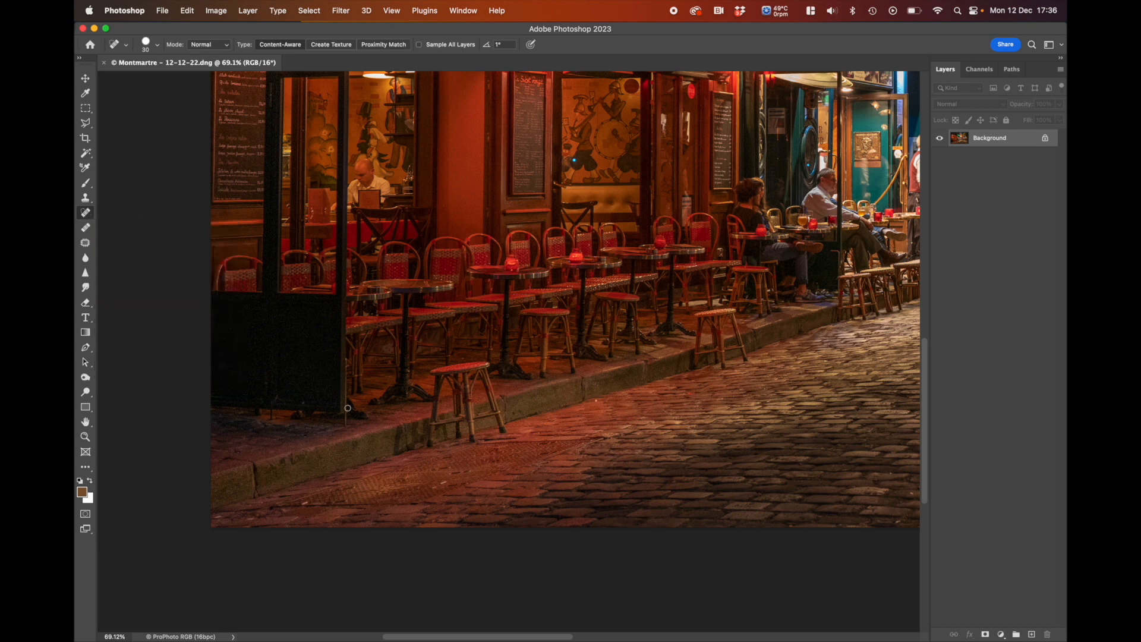
pyautogui.click(311, 502)
pyautogui.click(442, 483)
pyautogui.click(248, 517)
# - Spot-heal away the green litter beside the reed fence and the paper at the tree's base with a size 45 brush
pyautogui.moveTo(704, 408); pyautogui.dragTo(359, 379)
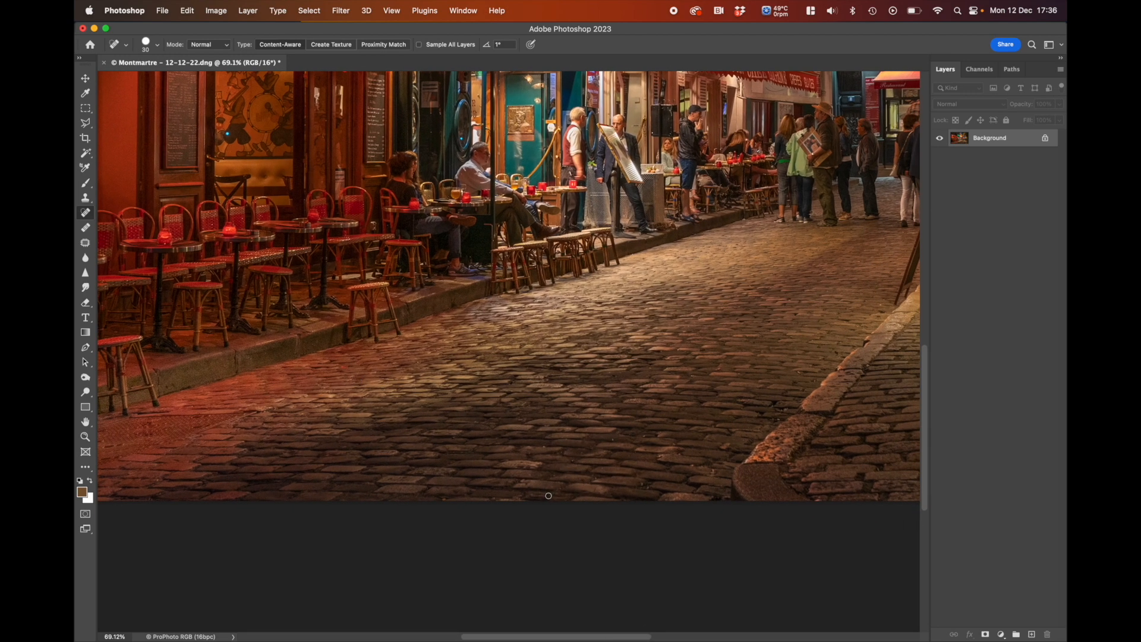
pyautogui.moveTo(686, 415); pyautogui.dragTo(336, 440)
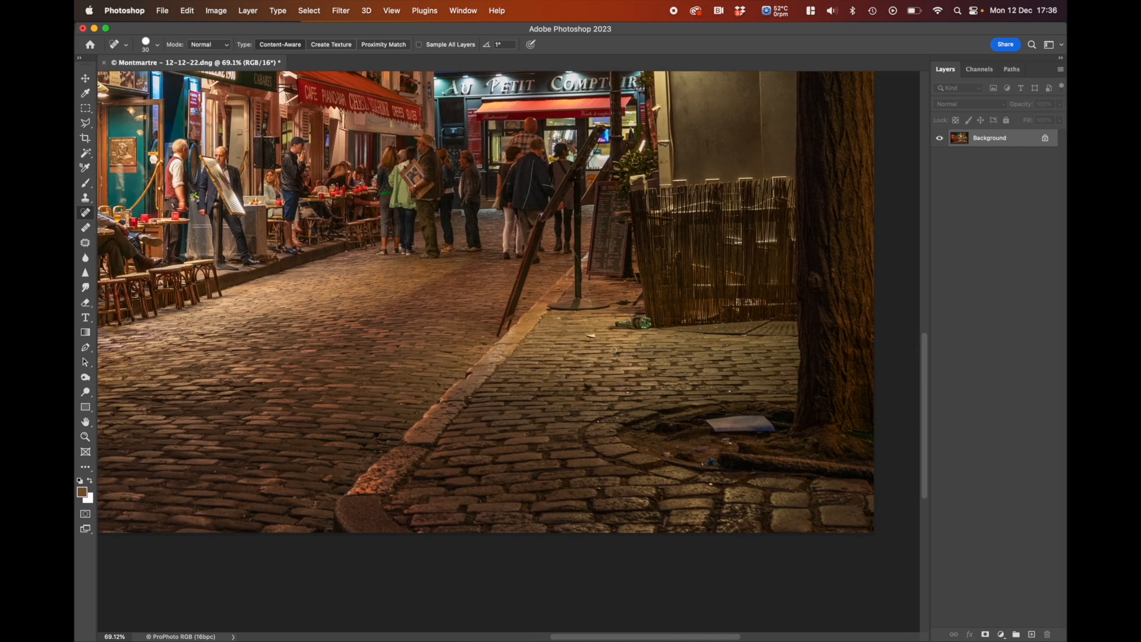
pyautogui.moveTo(613, 351); pyautogui.dragTo(513, 409)
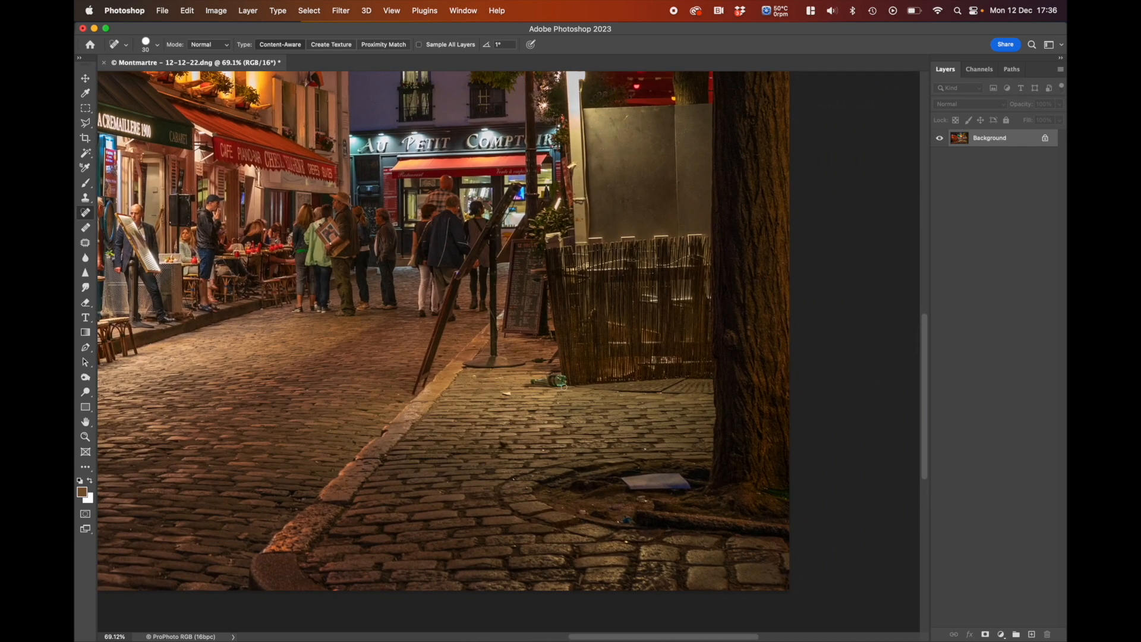
pyautogui.press(']')
pyautogui.moveTo(551, 374)
pyautogui.mouseDown()
pyautogui.moveTo(531, 379)
pyautogui.moveTo(562, 382)
pyautogui.mouseUp()
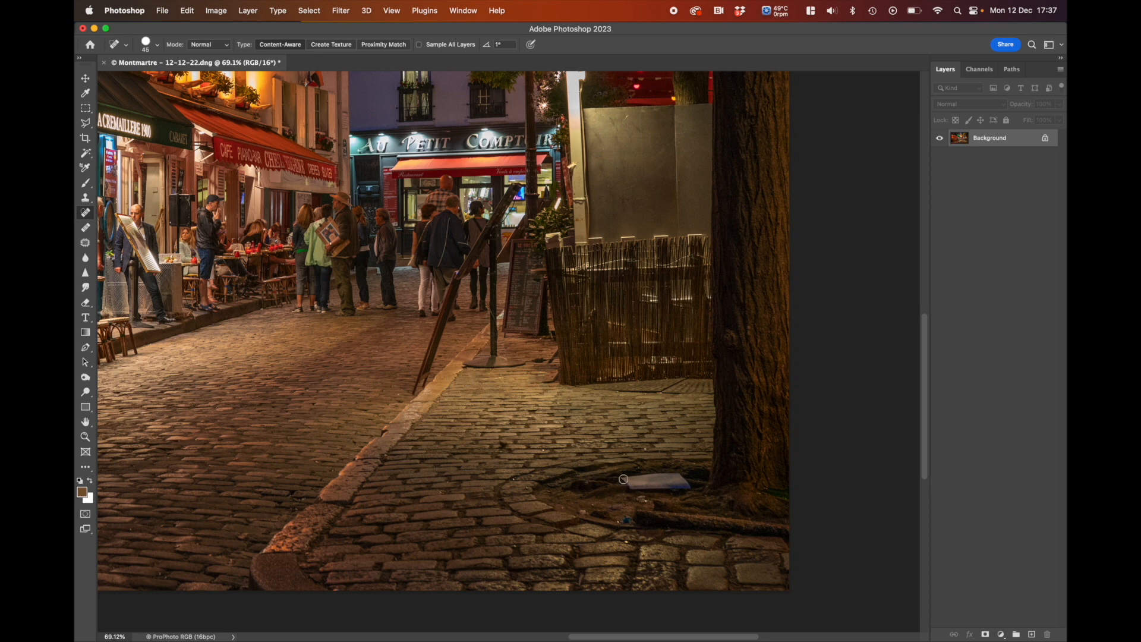
pyautogui.moveTo(622, 478)
pyautogui.mouseDown()
pyautogui.moveTo(678, 474)
pyautogui.moveTo(693, 488)
pyautogui.moveTo(625, 482)
pyautogui.moveTo(679, 479)
pyautogui.moveTo(635, 484)
pyautogui.moveTo(684, 476)
pyautogui.mouseUp()
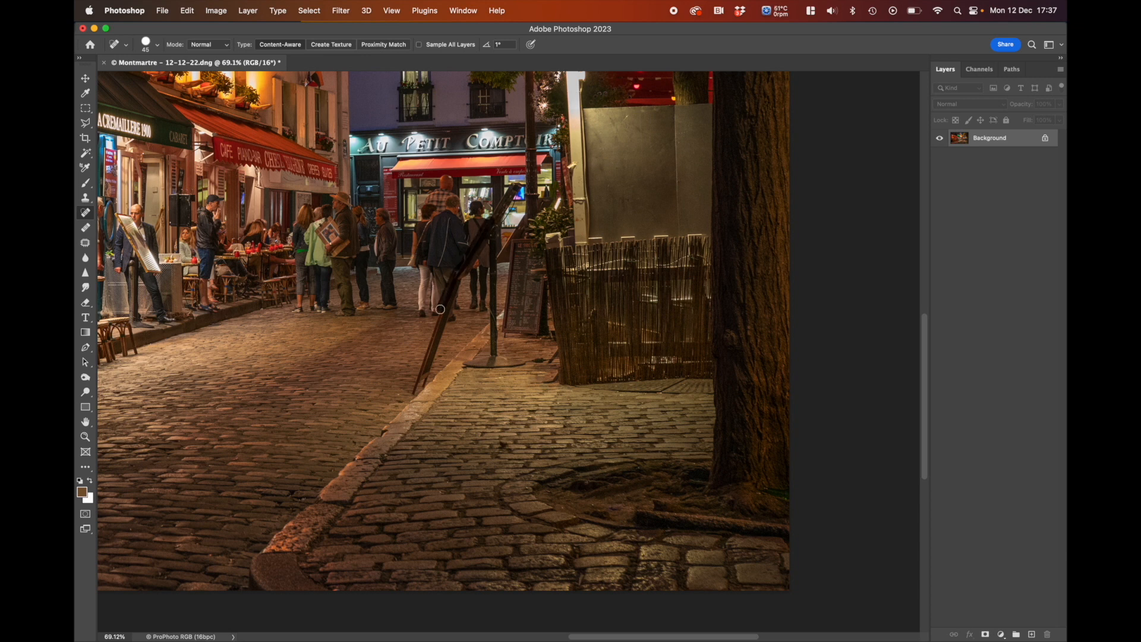
# - Try to spot-heal away the leaning wooden board in front of the pedestrians, and undo the healing
pyautogui.moveTo(439, 309)
pyautogui.mouseDown()
pyautogui.moveTo(435, 323)
pyautogui.moveTo(490, 227)
pyautogui.mouseUp()
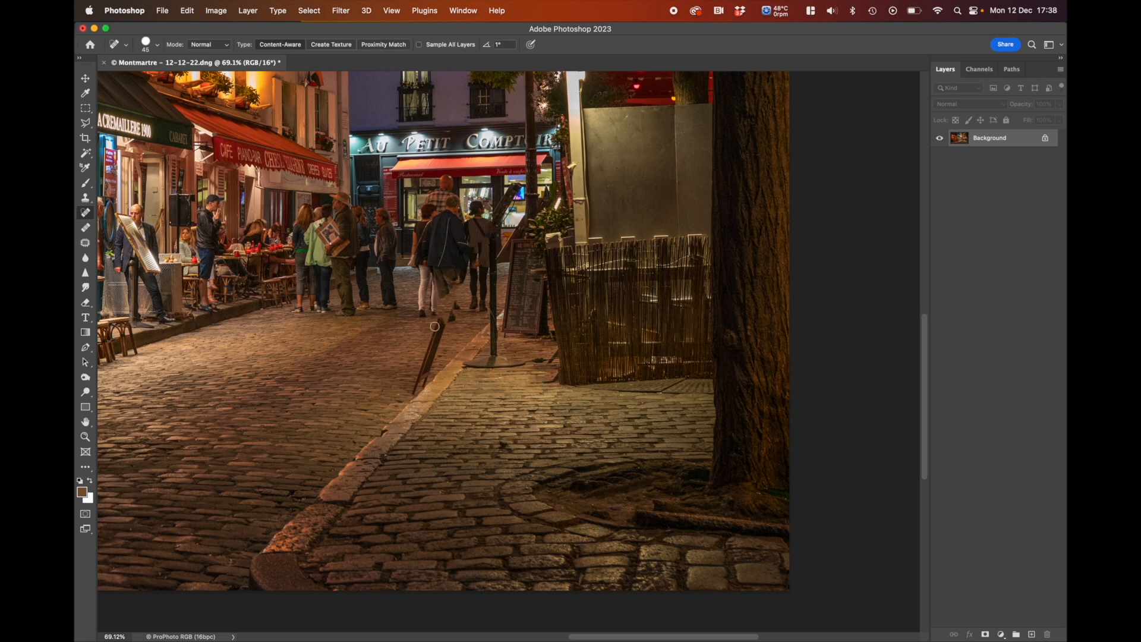
pyautogui.press('super+z')
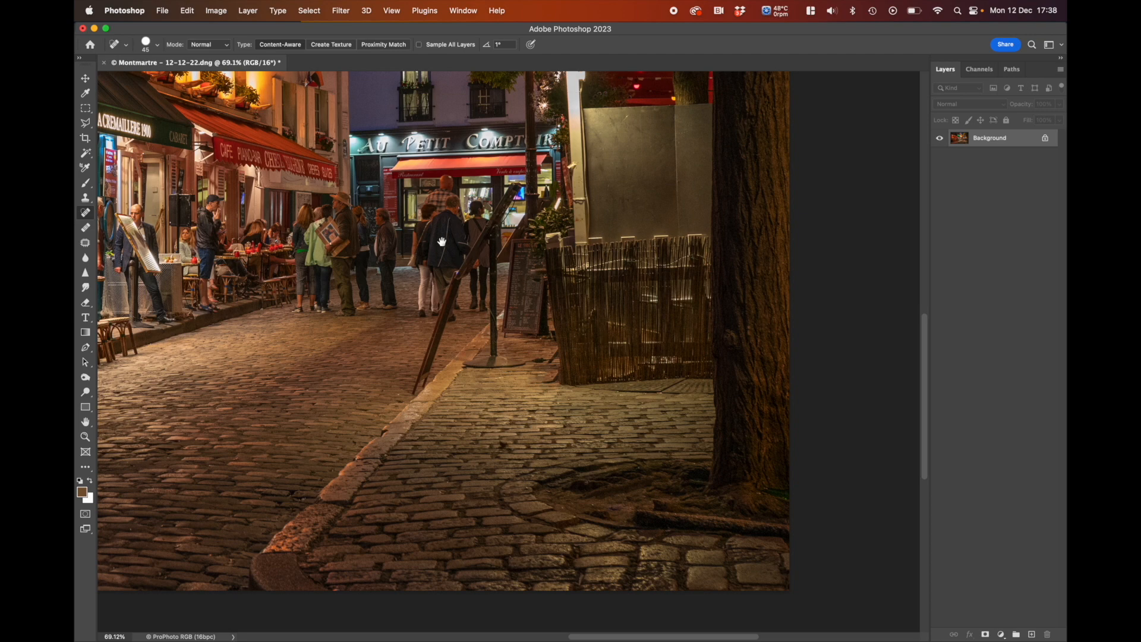
# - Spot-heal away the bracket lamp on the pale building's wall and retouch the sky beside the orange building's roofline
pyautogui.moveTo(441, 242); pyautogui.dragTo(490, 438)
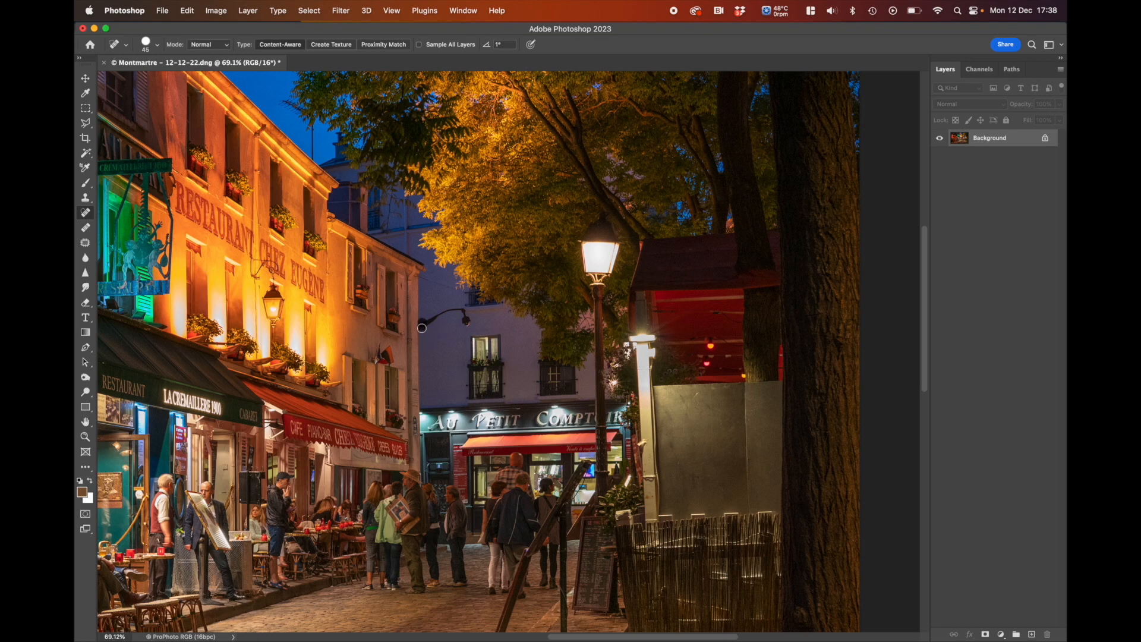
pyautogui.moveTo(422, 327)
pyautogui.mouseDown()
pyautogui.moveTo(454, 311)
pyautogui.moveTo(464, 321)
pyautogui.moveTo(460, 312)
pyautogui.mouseUp()
pyautogui.moveTo(282, 101)
pyautogui.mouseDown()
pyautogui.moveTo(298, 108)
pyautogui.moveTo(283, 102)
pyautogui.moveTo(300, 113)
pyautogui.moveTo(312, 158)
pyautogui.mouseUp()
# - Inspect the café fronts, cobblestones, fence, tree and building façades for remaining distractions
pyautogui.moveTo(363, 328); pyautogui.dragTo(635, 246)
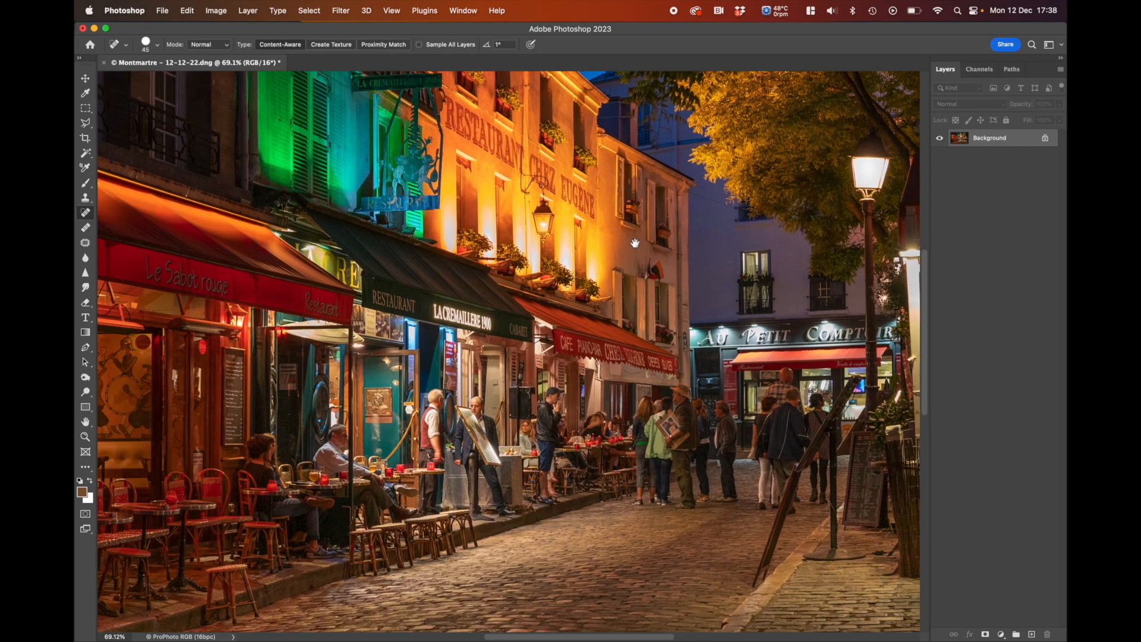
pyautogui.moveTo(344, 401); pyautogui.dragTo(650, 357)
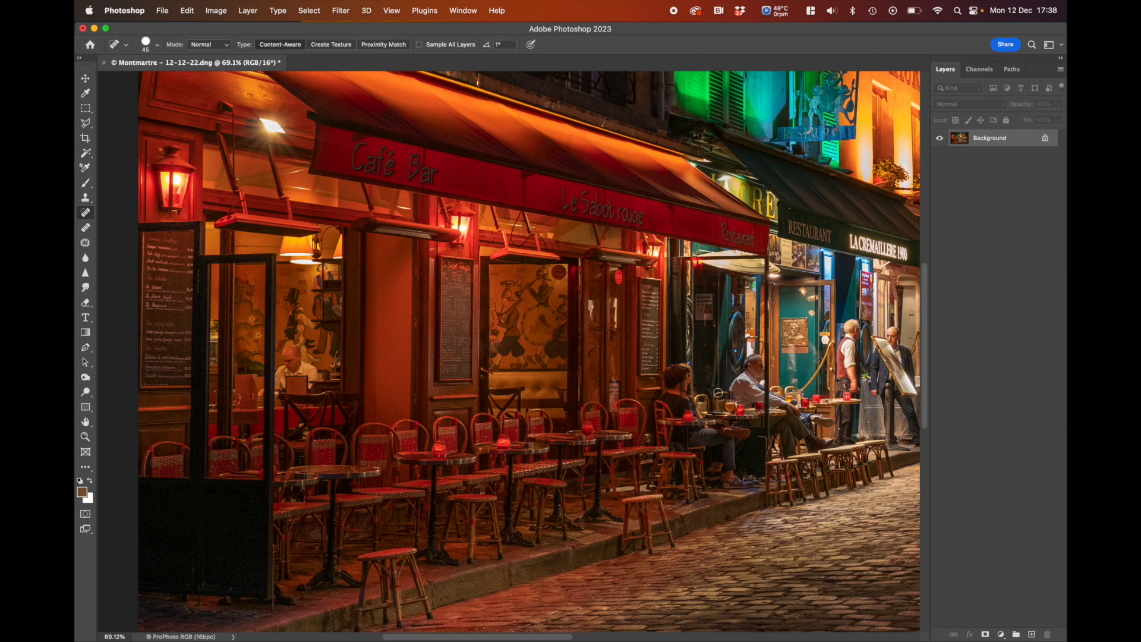
pyautogui.moveTo(646, 419); pyautogui.dragTo(676, 242)
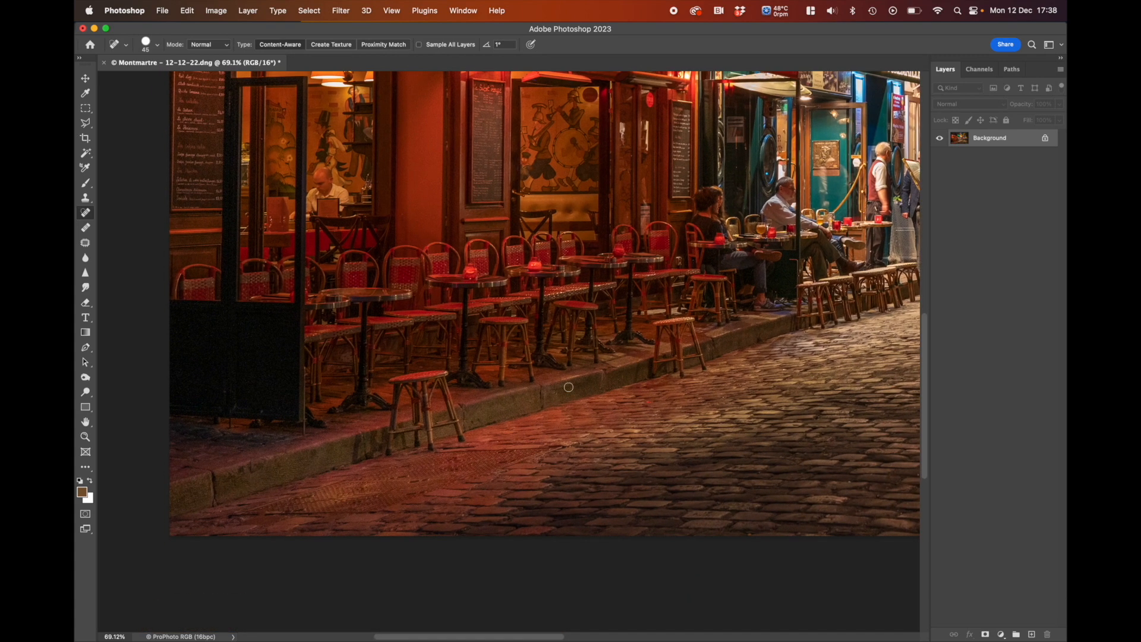
pyautogui.moveTo(515, 375); pyautogui.dragTo(173, 357)
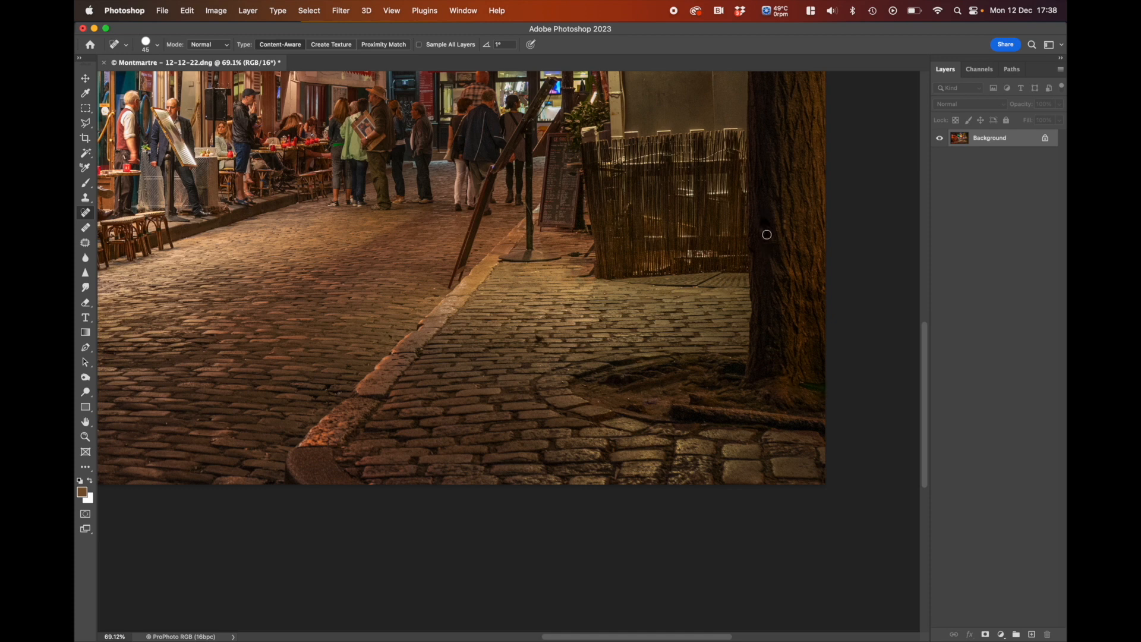
pyautogui.moveTo(659, 261); pyautogui.dragTo(612, 448)
pyautogui.moveTo(632, 262); pyautogui.dragTo(654, 446)
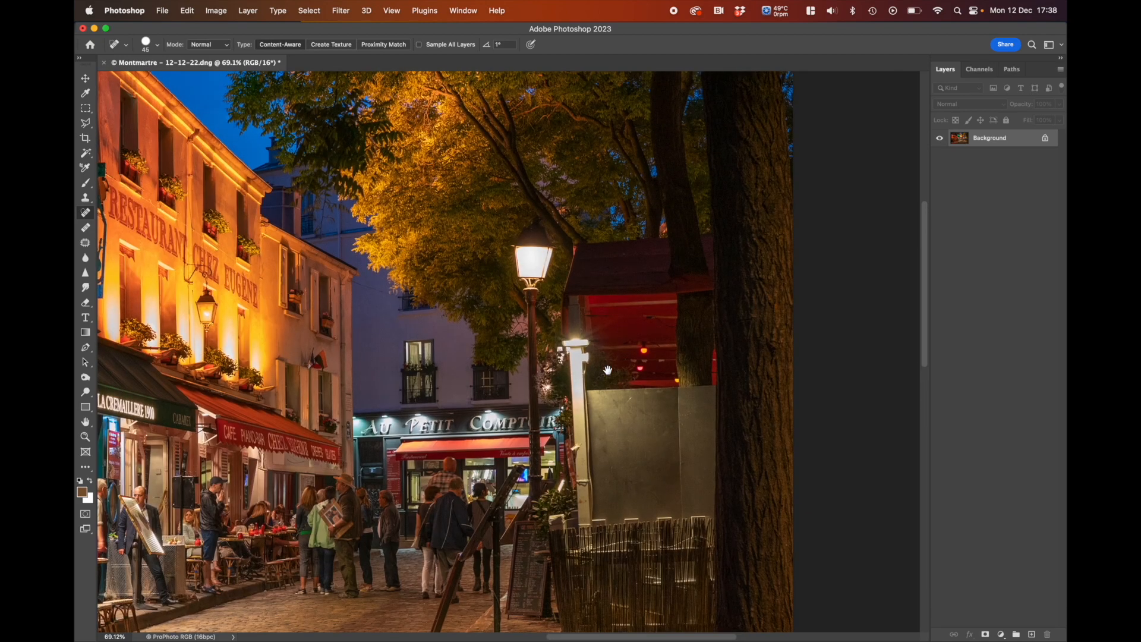
pyautogui.moveTo(467, 236); pyautogui.dragTo(668, 394)
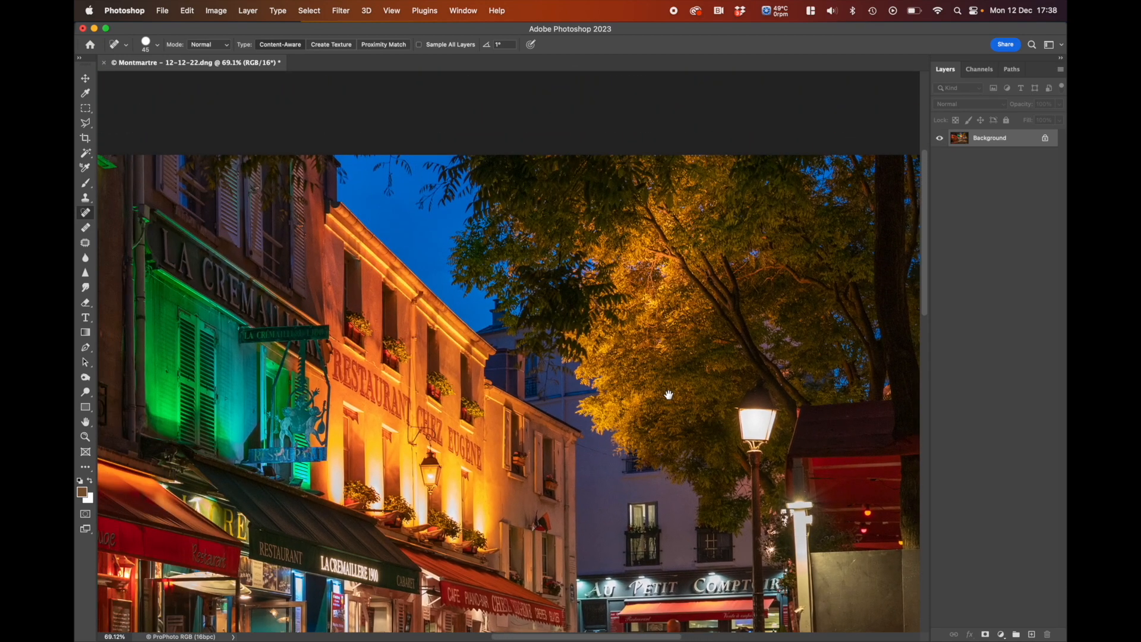
pyautogui.moveTo(607, 332); pyautogui.dragTo(603, 256)
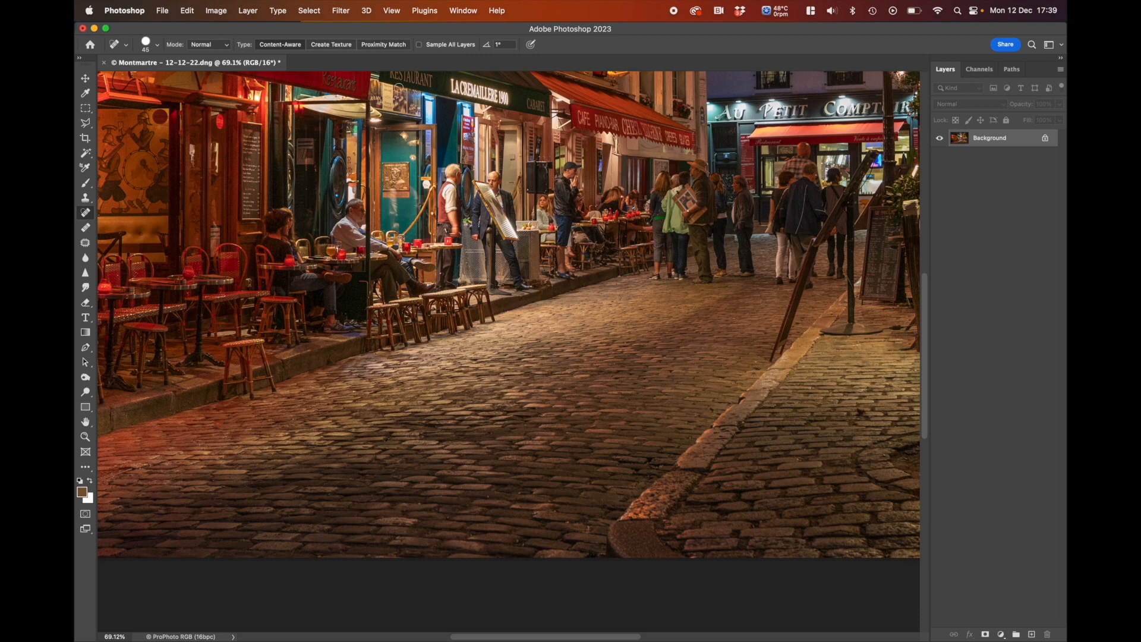
pyautogui.scroll(10, 604, 155)
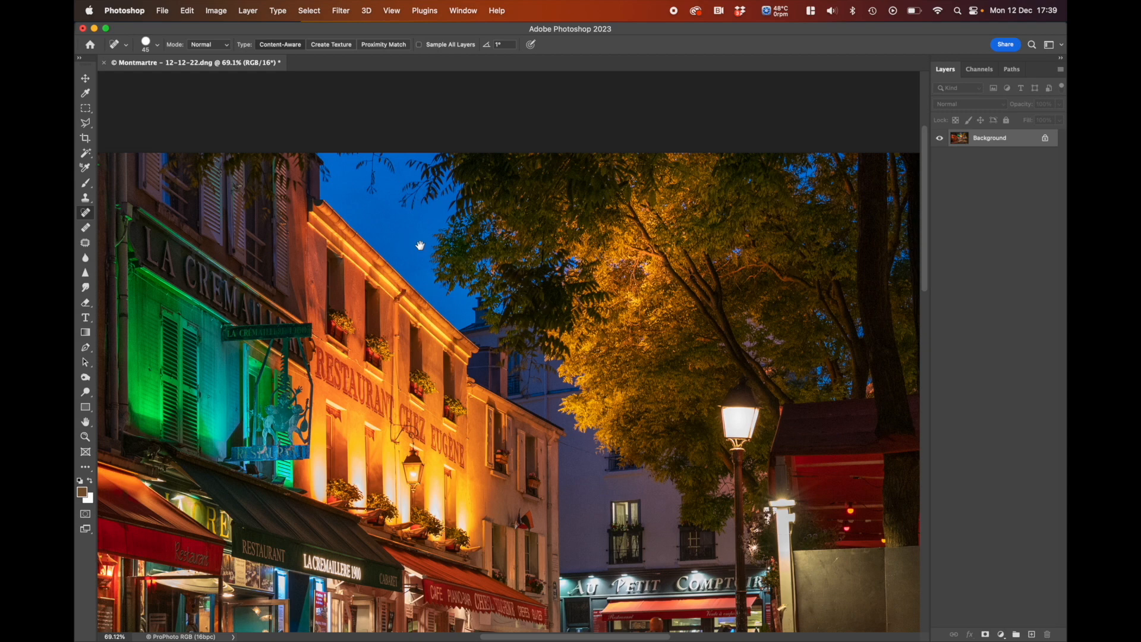
# - Start a Sky Replacement and pick the sky with glowing orange sunset clouds
pyautogui.moveTo(371, 215); pyautogui.dragTo(399, 148)
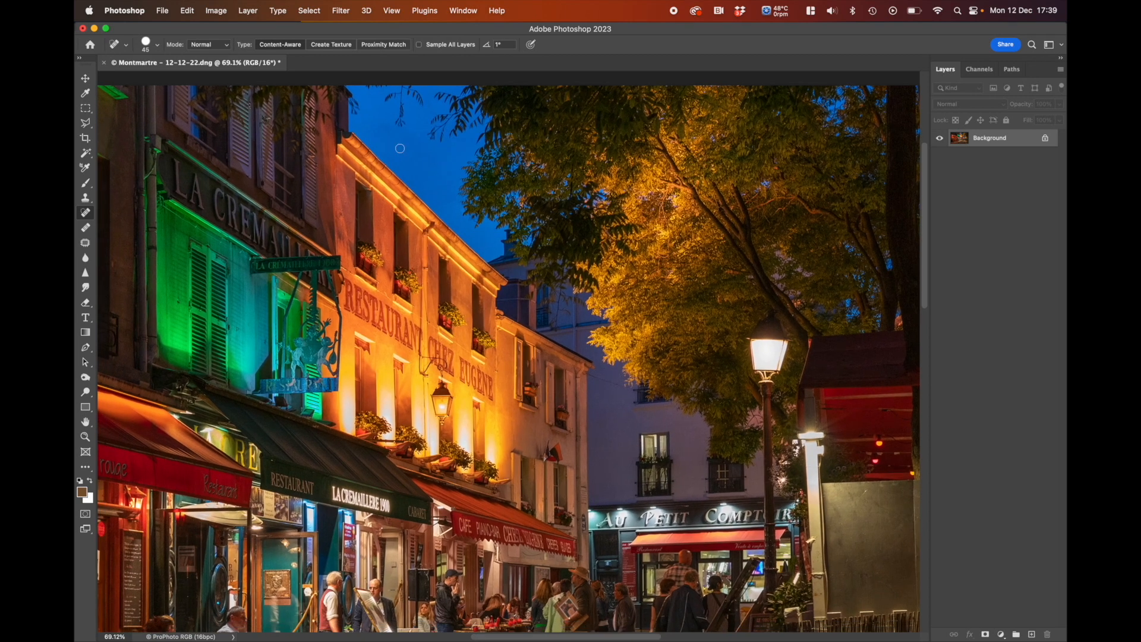
pyautogui.click(188, 11)
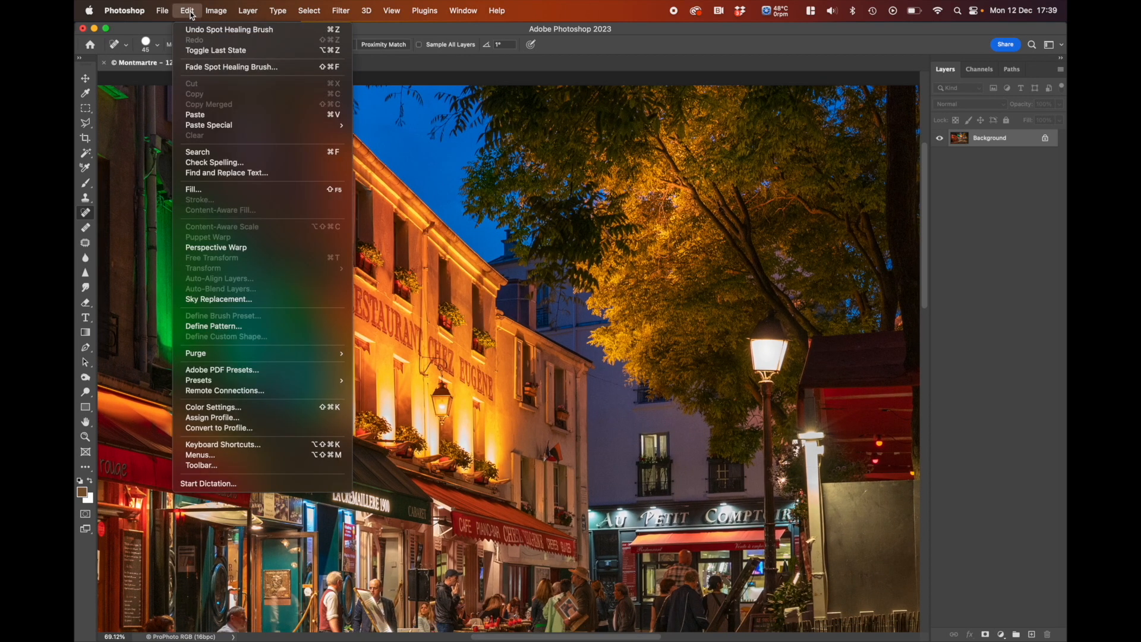
pyautogui.click(250, 298)
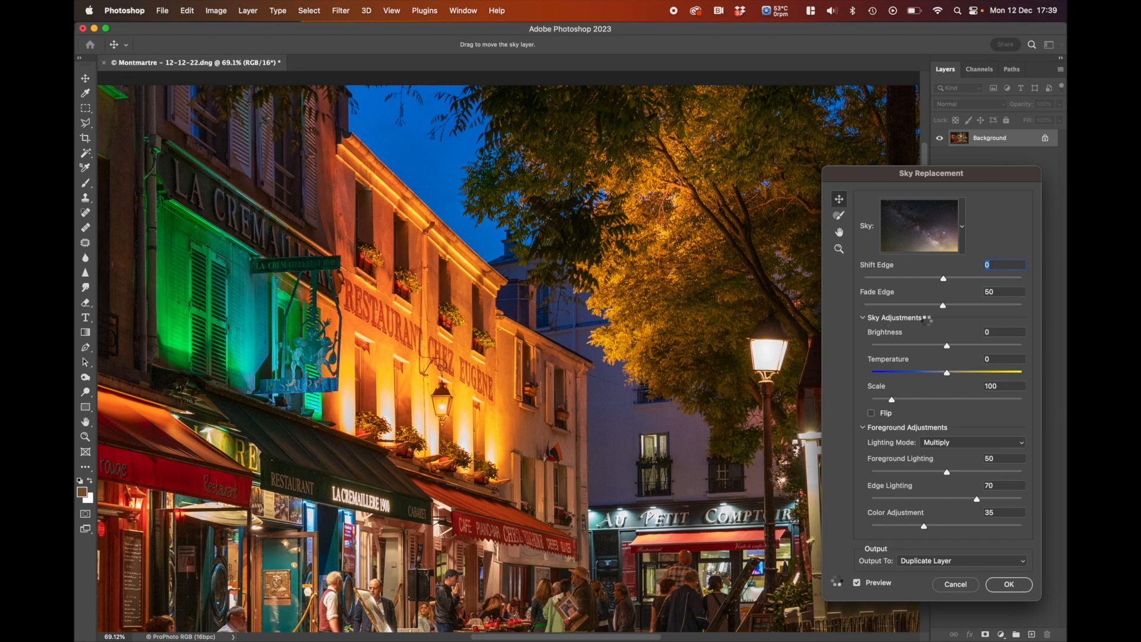
pyautogui.click(962, 227)
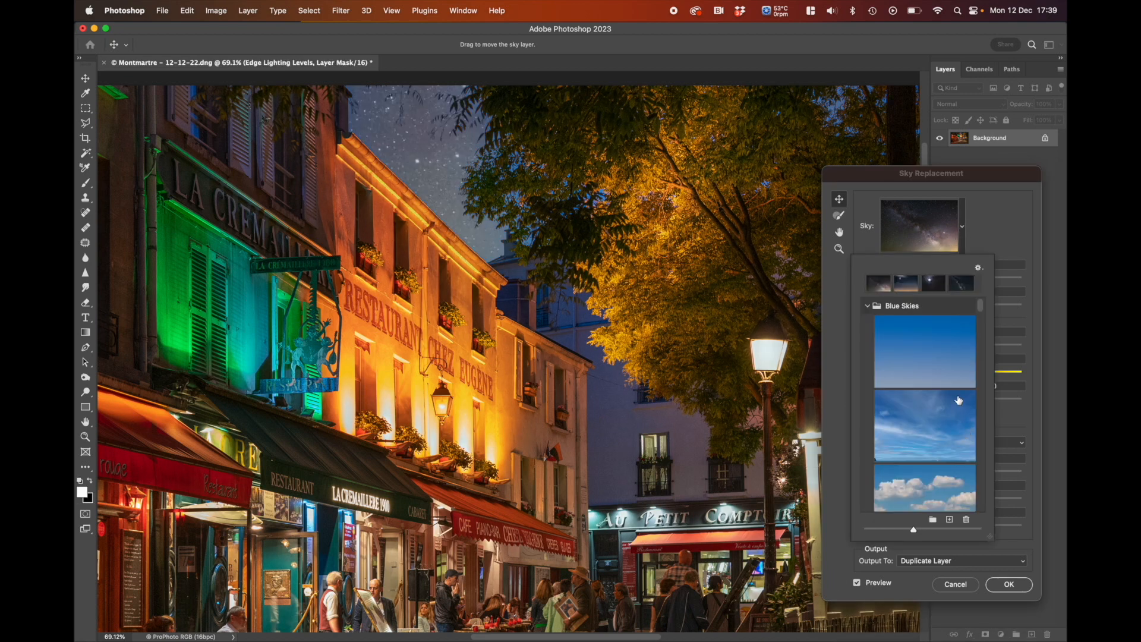
pyautogui.scroll(-10, 969, 391)
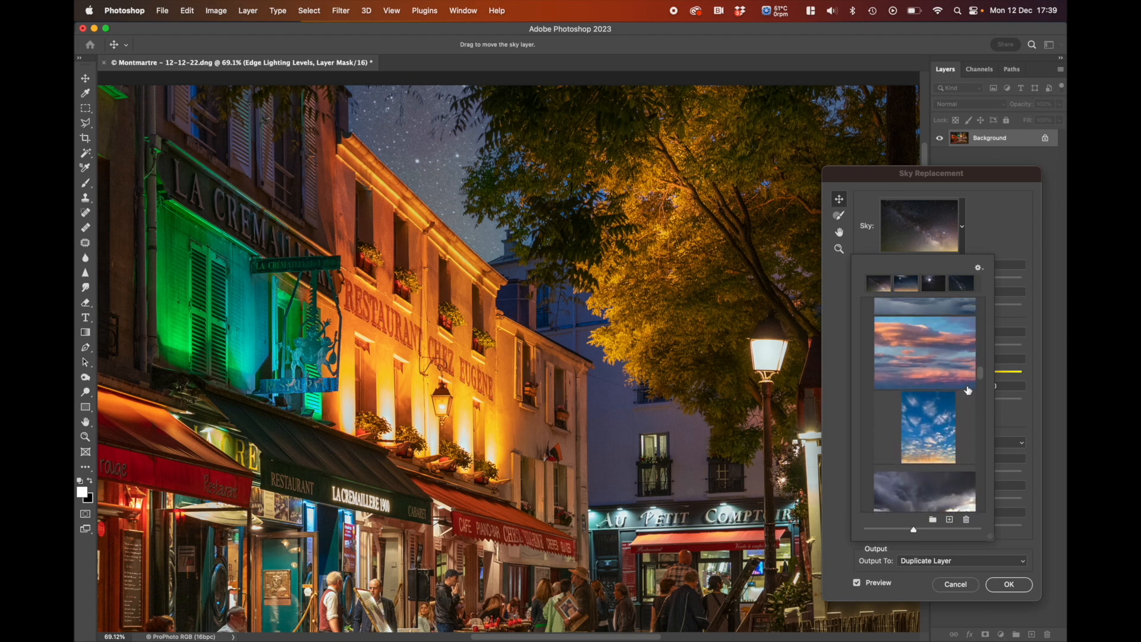
pyautogui.scroll(-8, 968, 391)
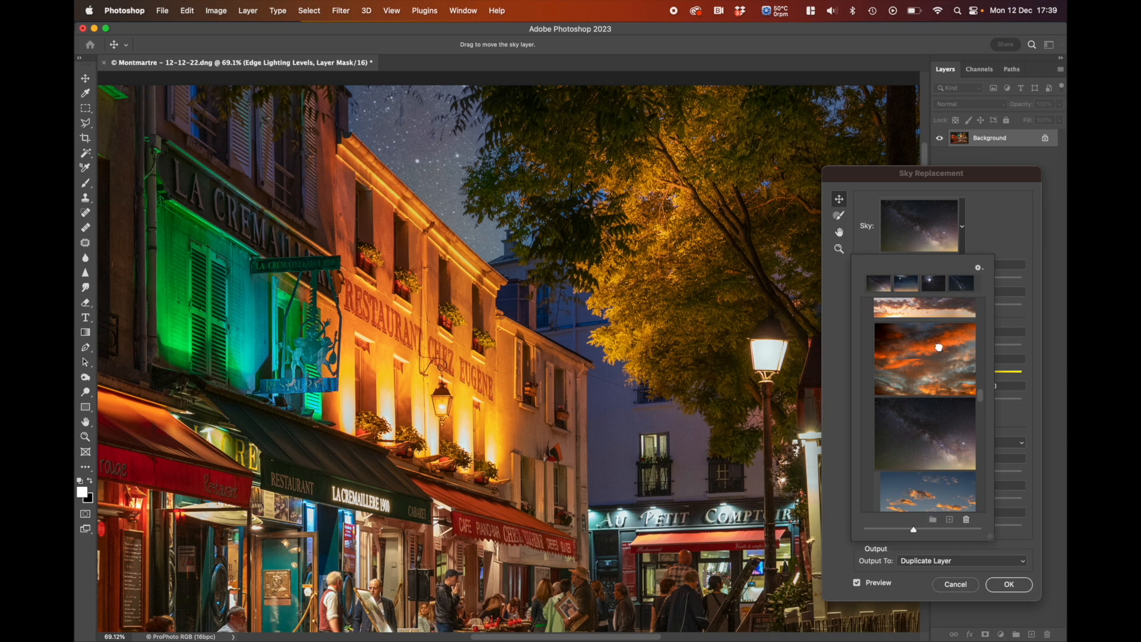
pyautogui.click(941, 350)
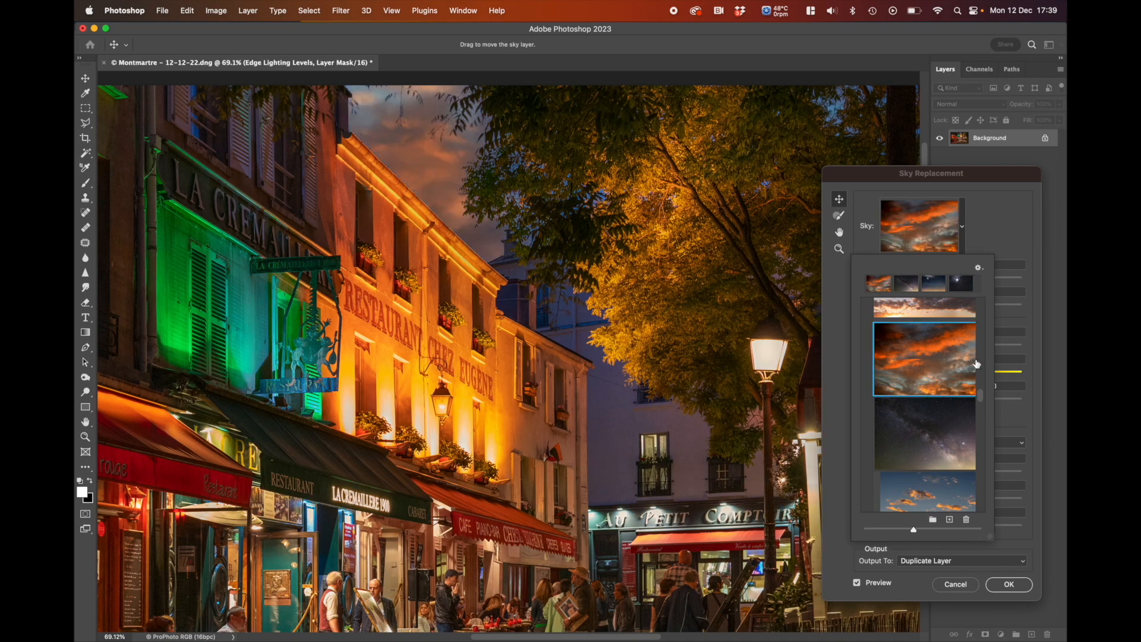
pyautogui.click(996, 238)
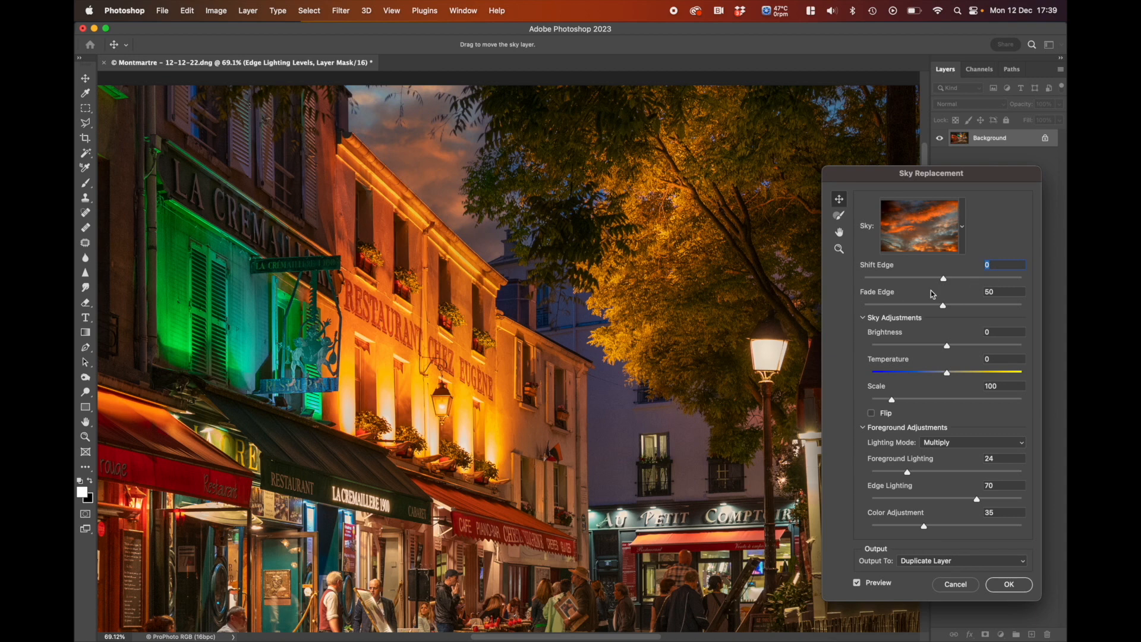
# - Set the replacement sky's Shift Edge to 49, Fade Edge to 24, Brightness to -61 and Temperature to 29
pyautogui.moveTo(763, 324); pyautogui.dragTo(557, 400)
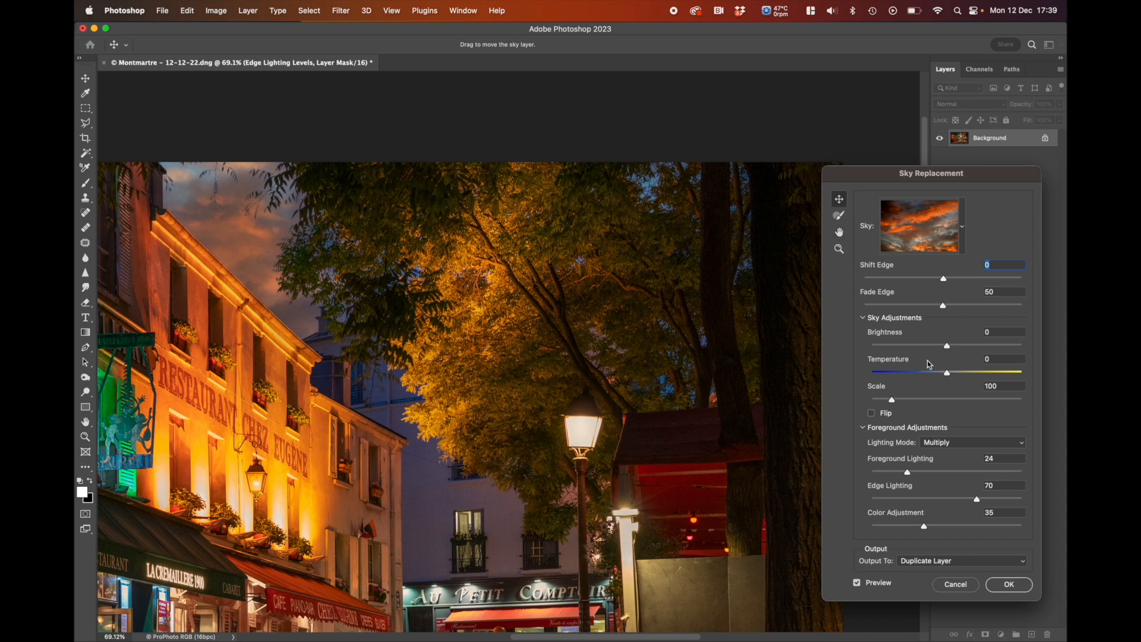
pyautogui.click(899, 306)
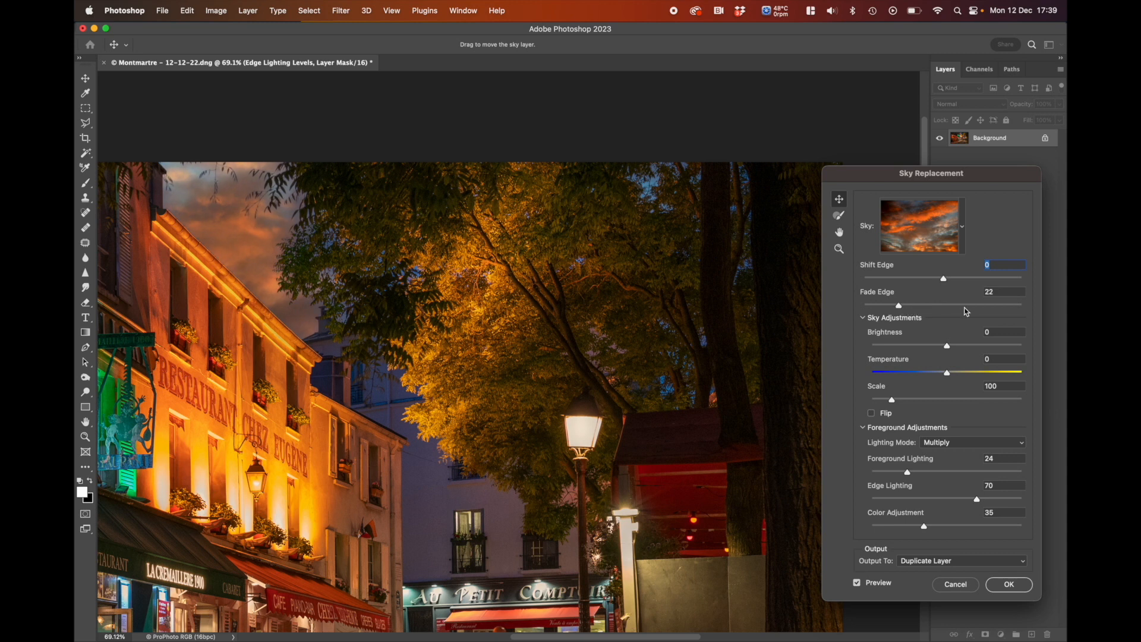
pyautogui.moveTo(975, 304); pyautogui.dragTo(946, 306)
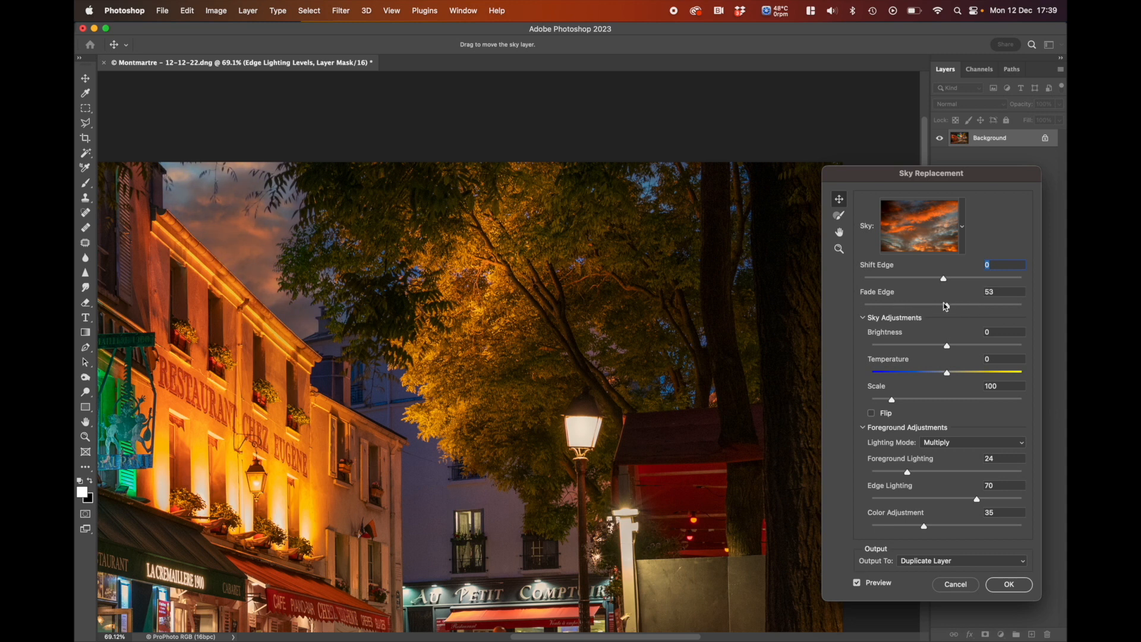
pyautogui.click(902, 306)
pyautogui.click(901, 279)
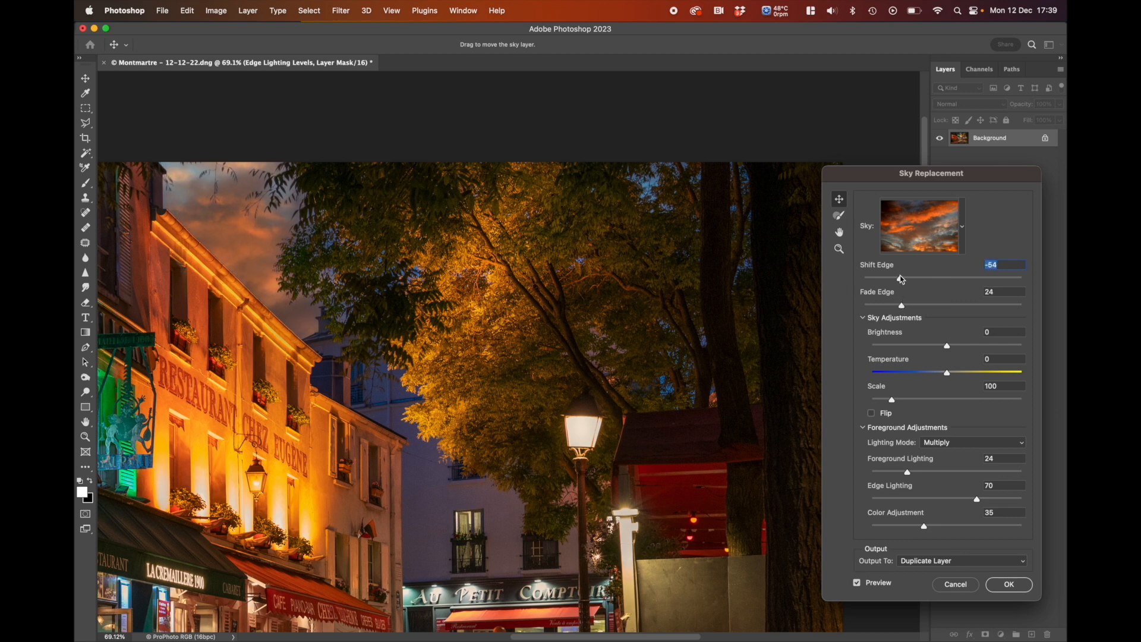
pyautogui.click(1001, 279)
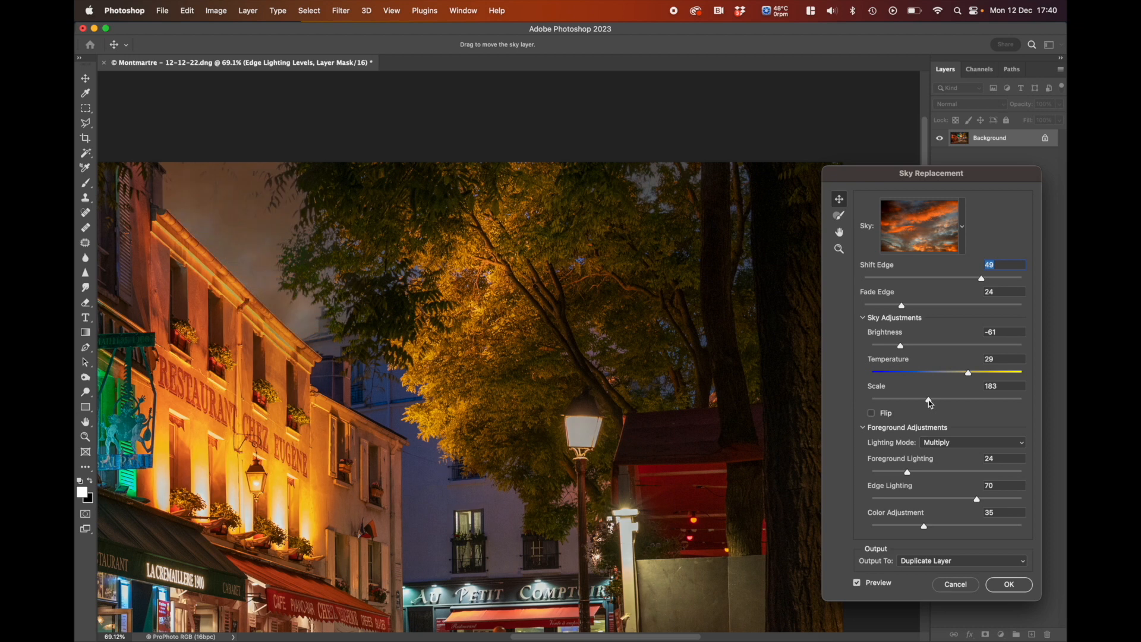
# - Set the sky's Scale to 125, with Foreground Lighting 48, Edge Lighting 65 and Color Adjustment 20
pyautogui.click(877, 400)
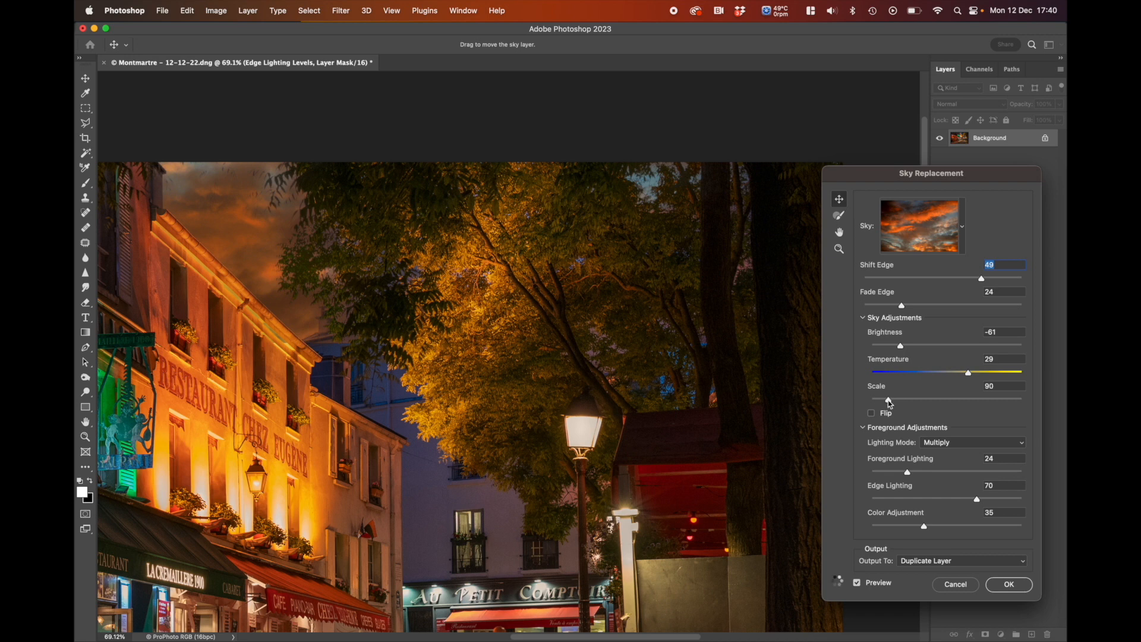
pyautogui.moveTo(888, 401); pyautogui.dragTo(891, 403)
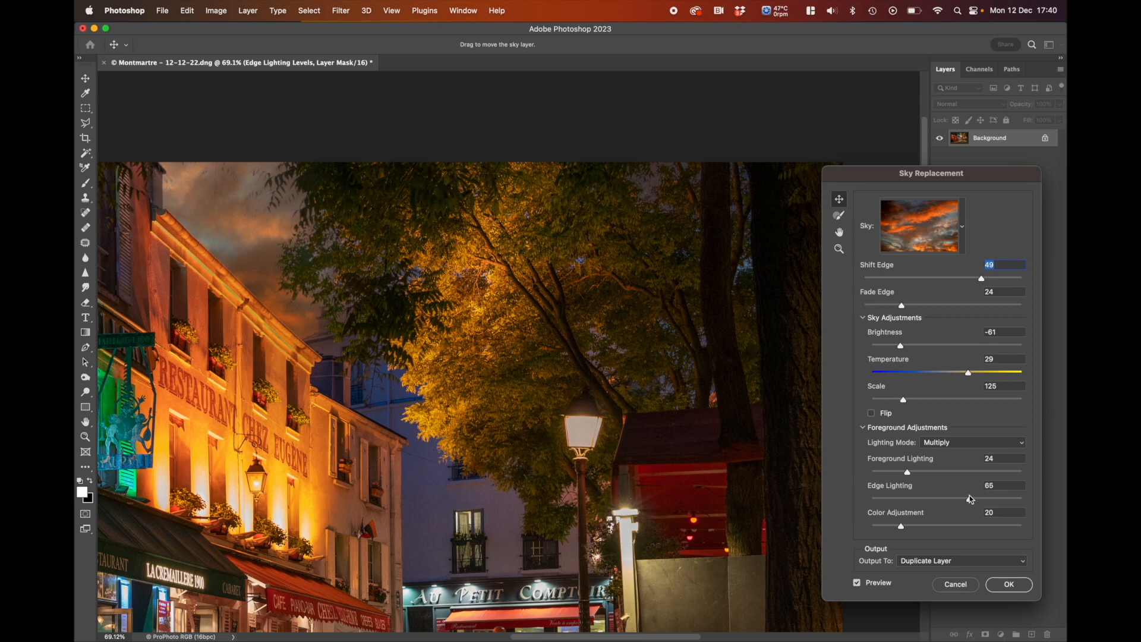
pyautogui.click(973, 473)
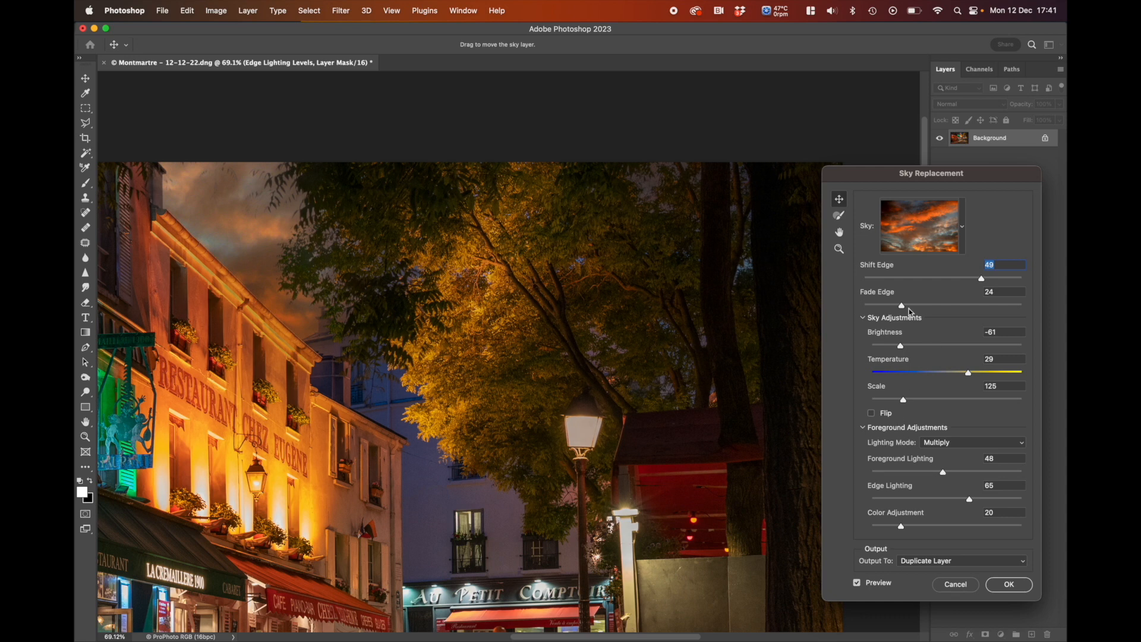
# - Refine the blend between sky and rooftops by setting Fade Edge to 73 and Shift Edge to -2
pyautogui.click(938, 306)
pyautogui.click(994, 305)
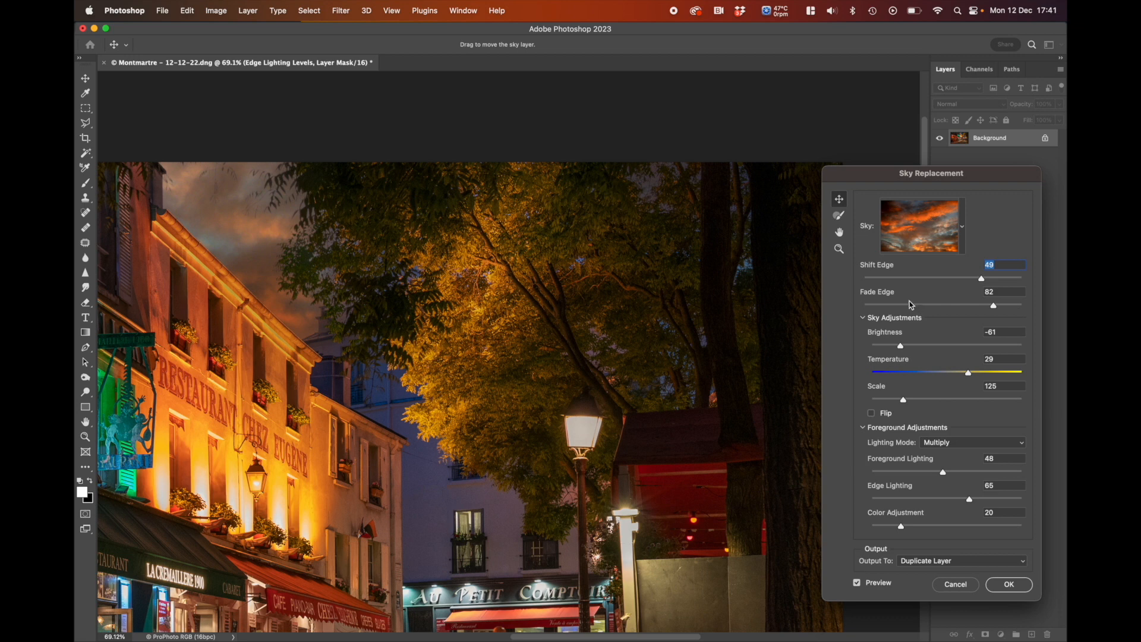
pyautogui.moveTo(910, 307); pyautogui.dragTo(982, 306)
pyautogui.click(1006, 278)
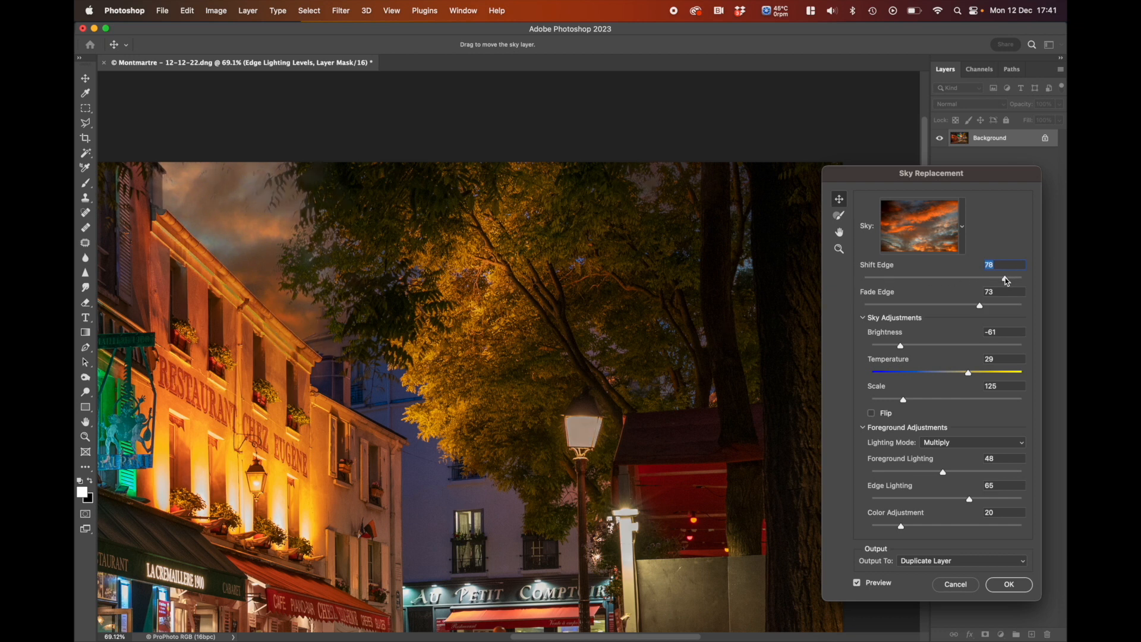
pyautogui.click(944, 278)
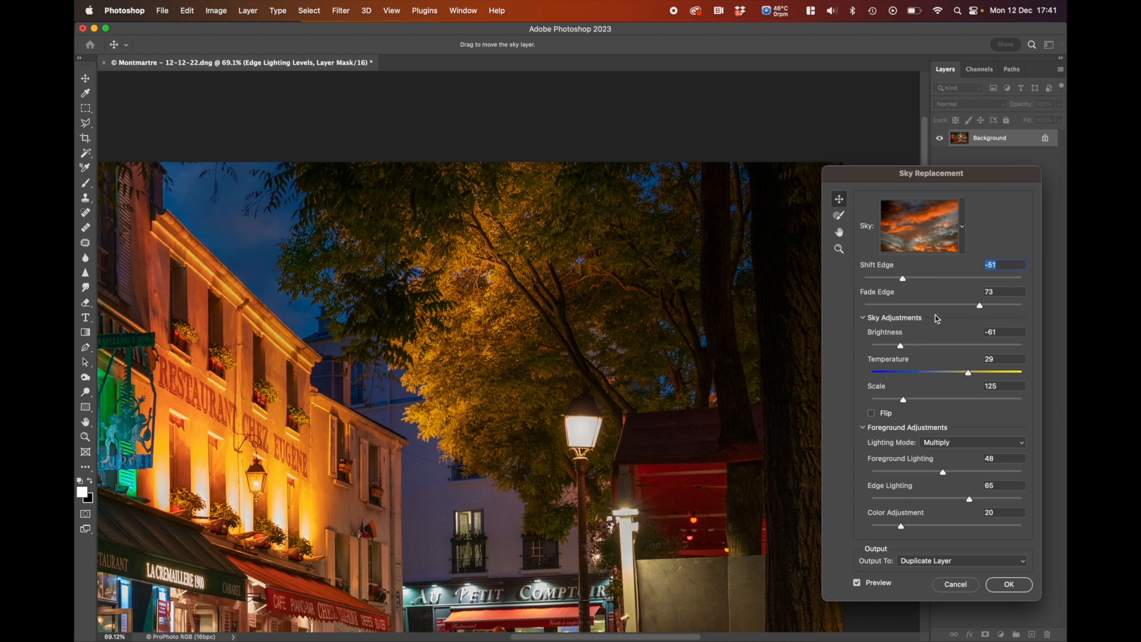
pyautogui.click(939, 279)
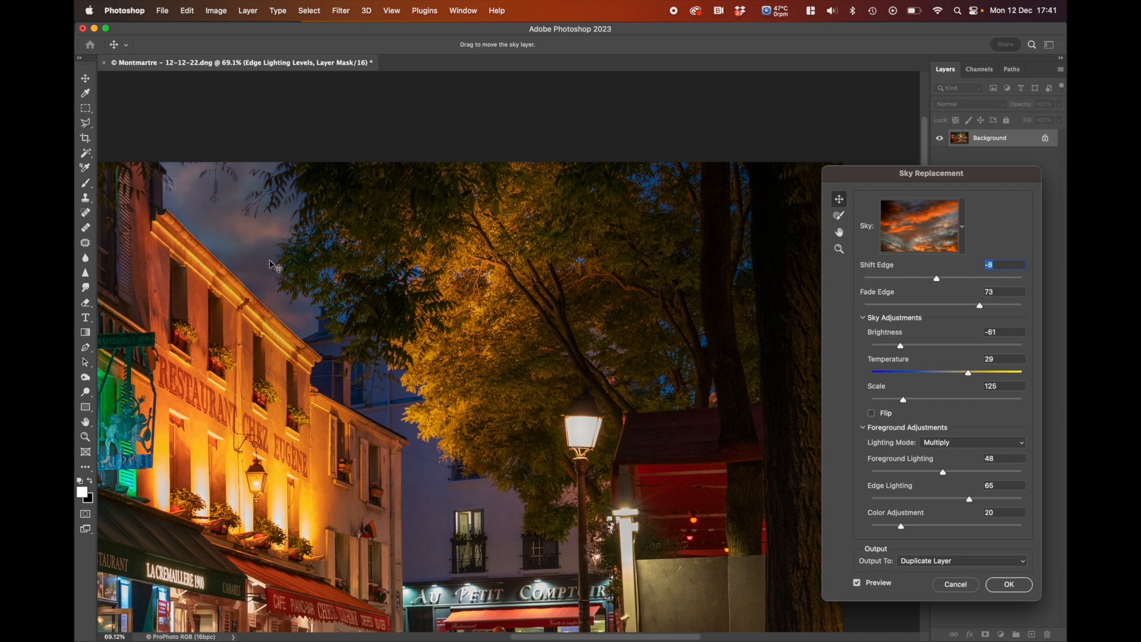
pyautogui.click(999, 279)
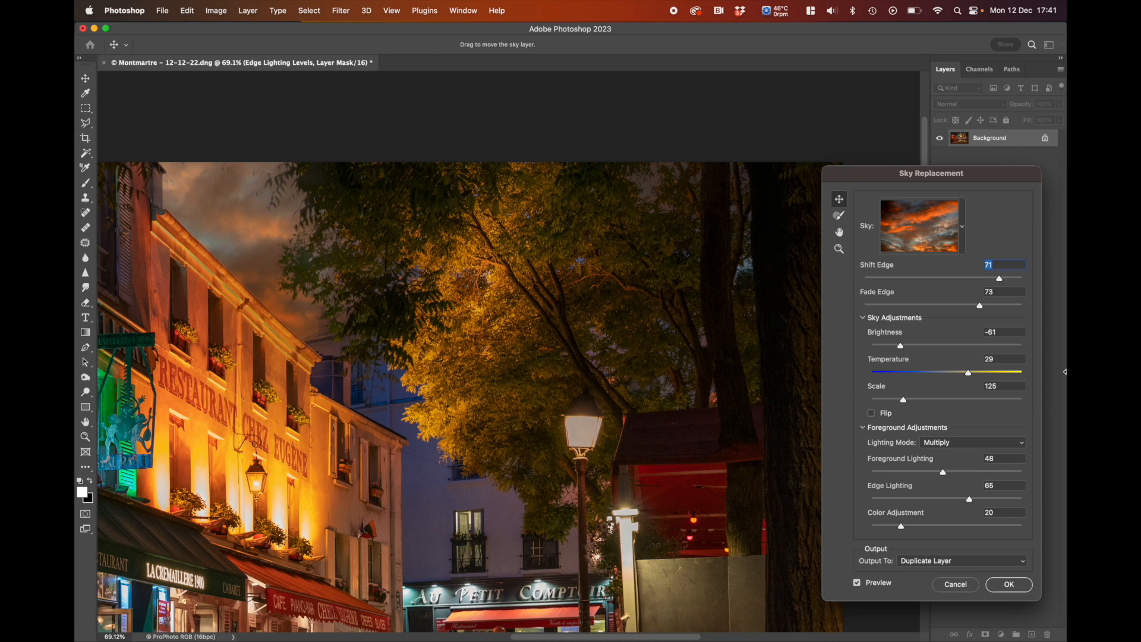
pyautogui.click(938, 280)
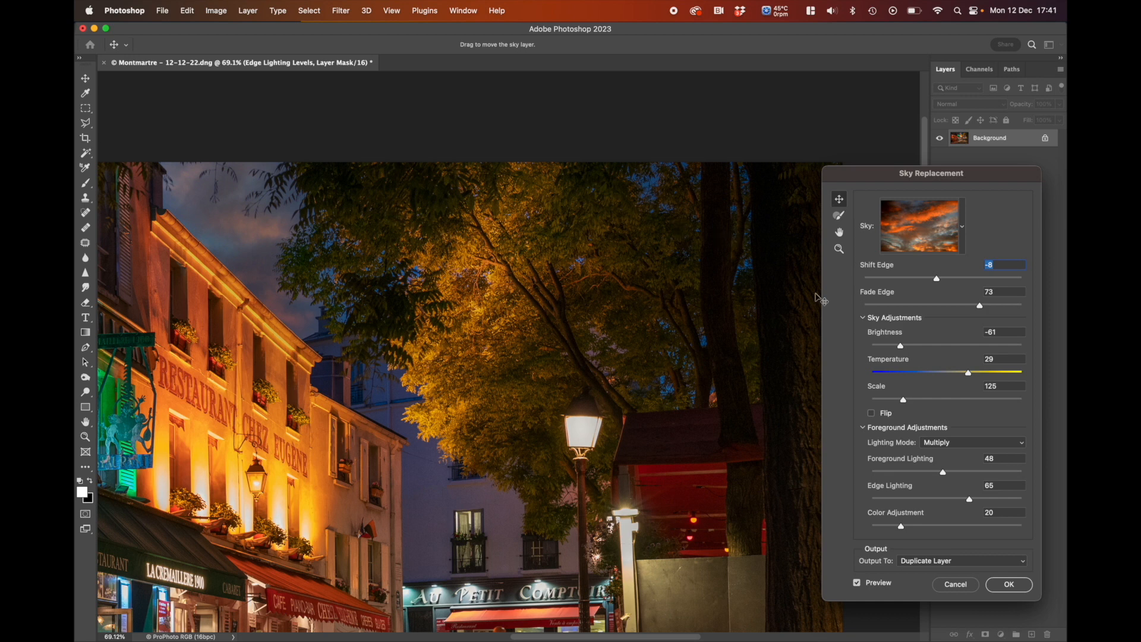
pyautogui.click(964, 278)
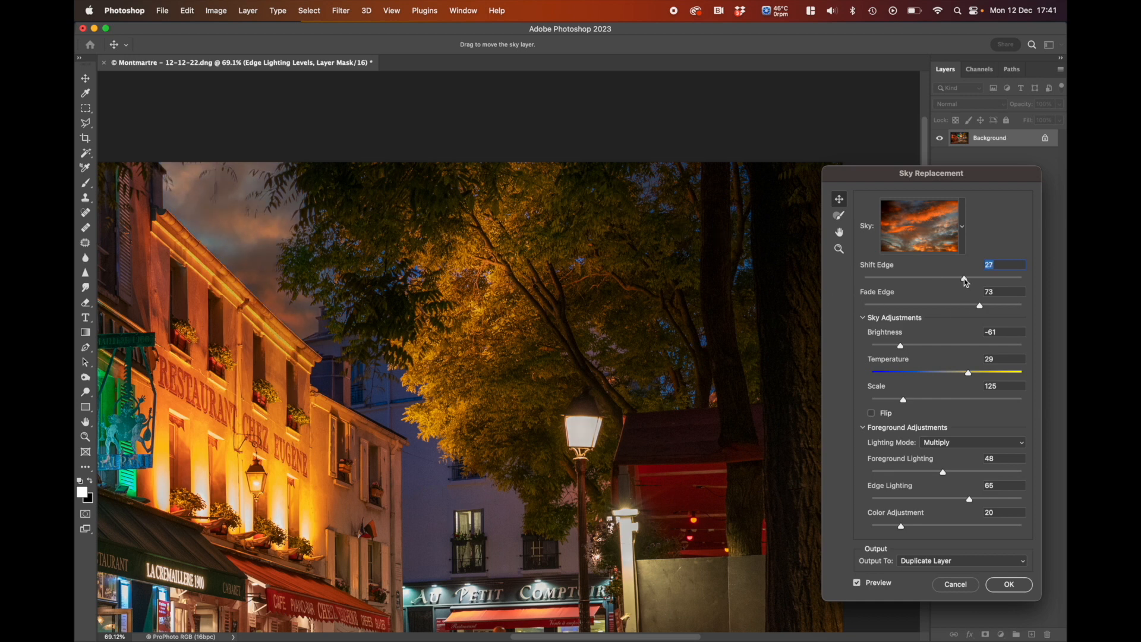
pyautogui.click(943, 279)
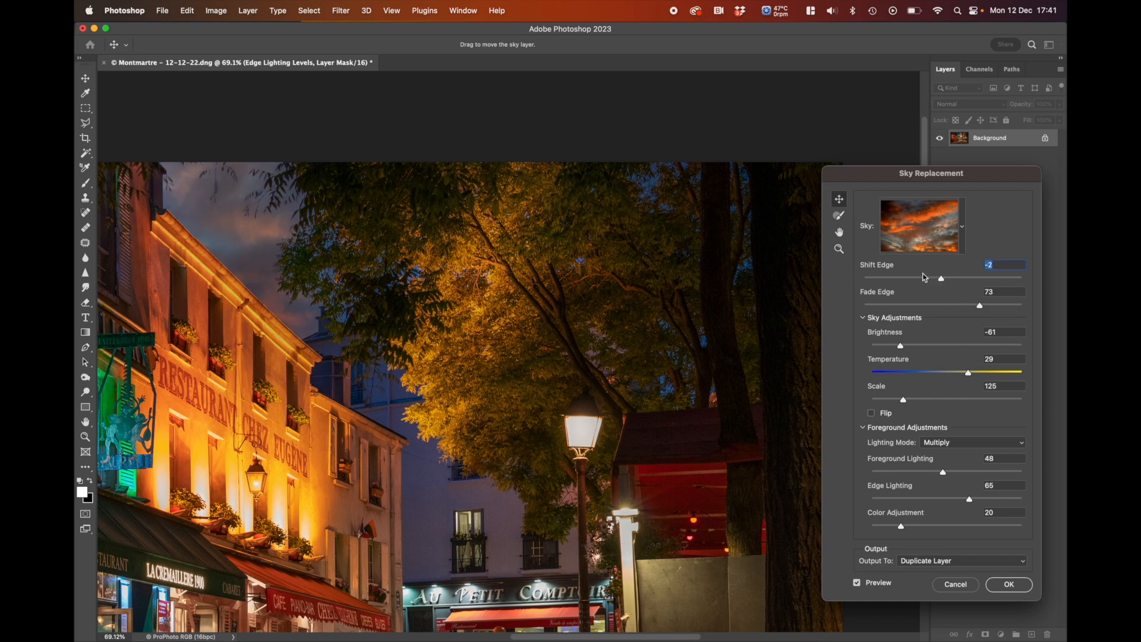
# - Paint over the sky between the orange building's roofline and the tree with a 500-size Sky Brush, and apply the replacement as a duplicate layer
pyautogui.click(839, 219)
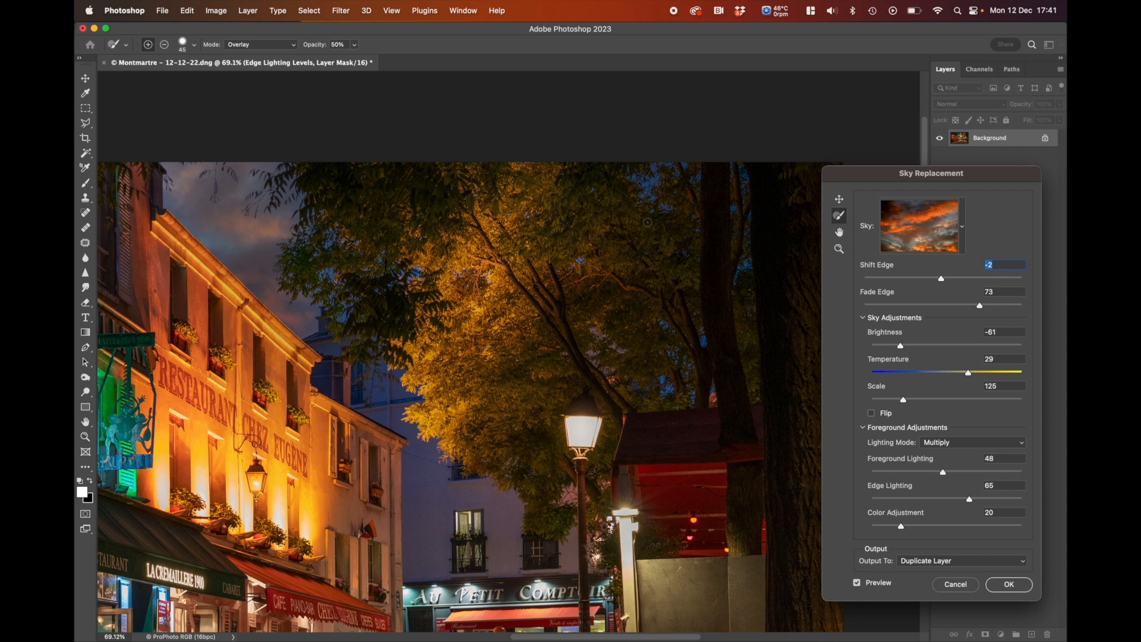
pyautogui.press(']')
pyautogui.press(']')
pyautogui.press(']')
pyautogui.press(']')
pyautogui.press(']')
pyautogui.press(']')
pyautogui.press(']')
pyautogui.press(']')
pyautogui.press(']')
pyautogui.press(']')
pyautogui.press(']')
pyautogui.press(']')
pyautogui.press(']')
pyautogui.press(']')
pyautogui.press(']')
pyautogui.press(']')
pyautogui.moveTo(282, 209); pyautogui.dragTo(204, 189)
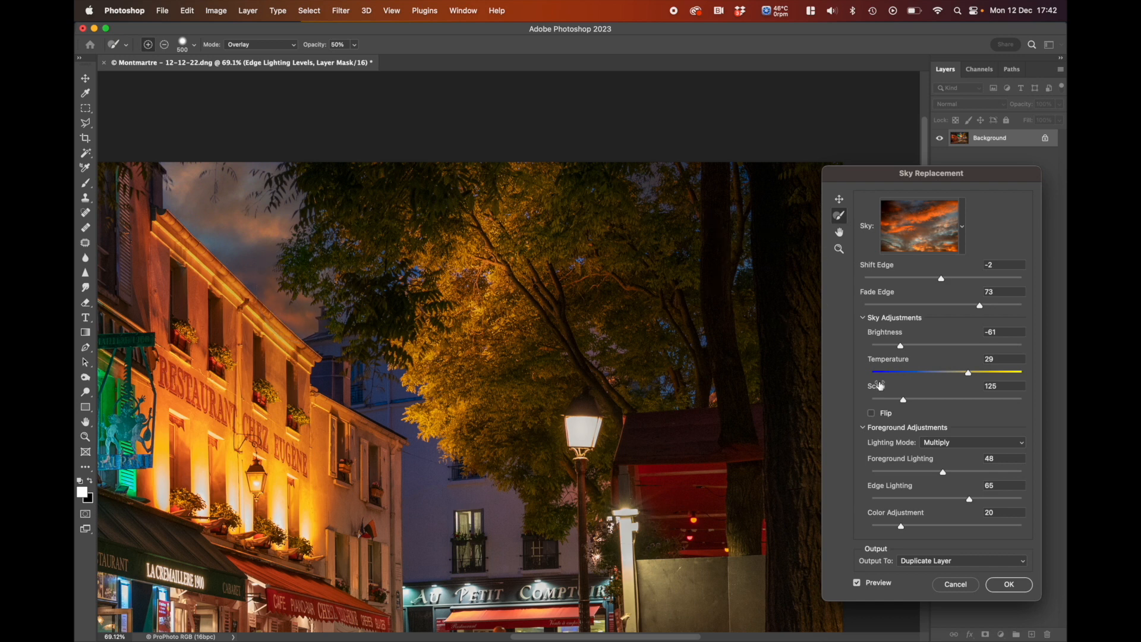
pyautogui.click(1004, 585)
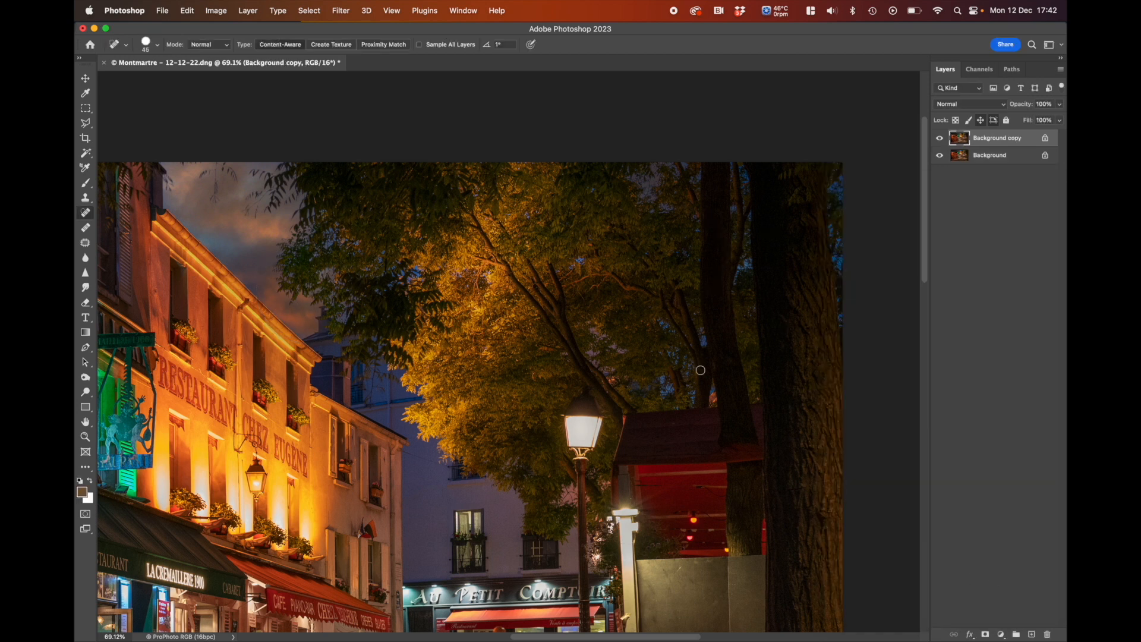
# - Close the Montmartre photo and save its changes
pyautogui.scroll(-2, 366, 310)
pyautogui.scroll(-3, 366, 311)
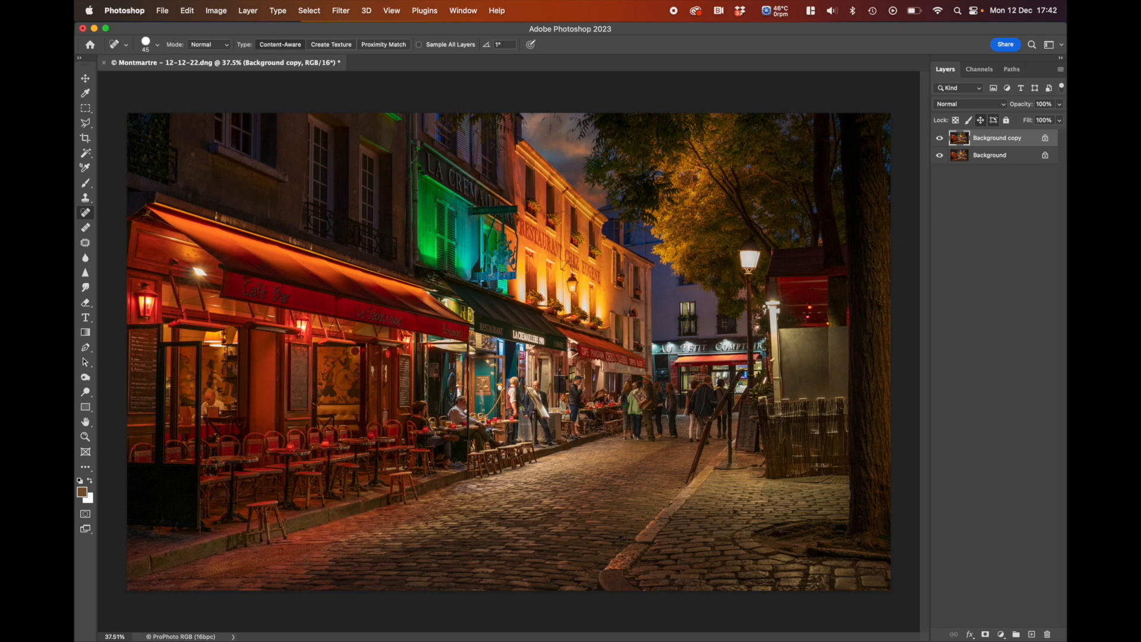
pyautogui.click(162, 11)
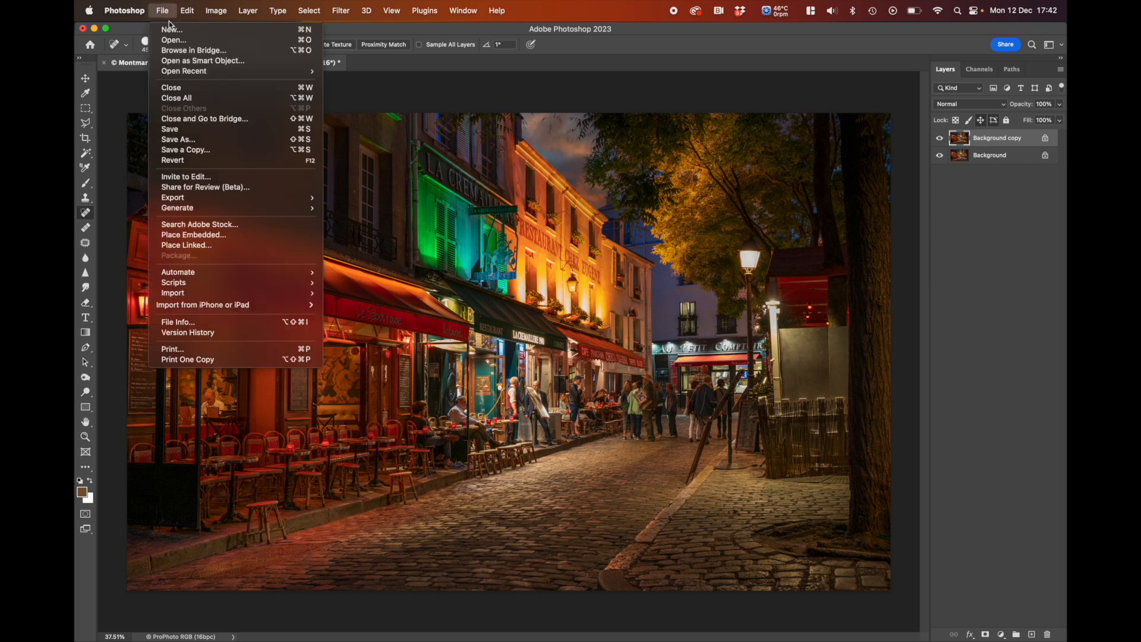
pyautogui.click(178, 87)
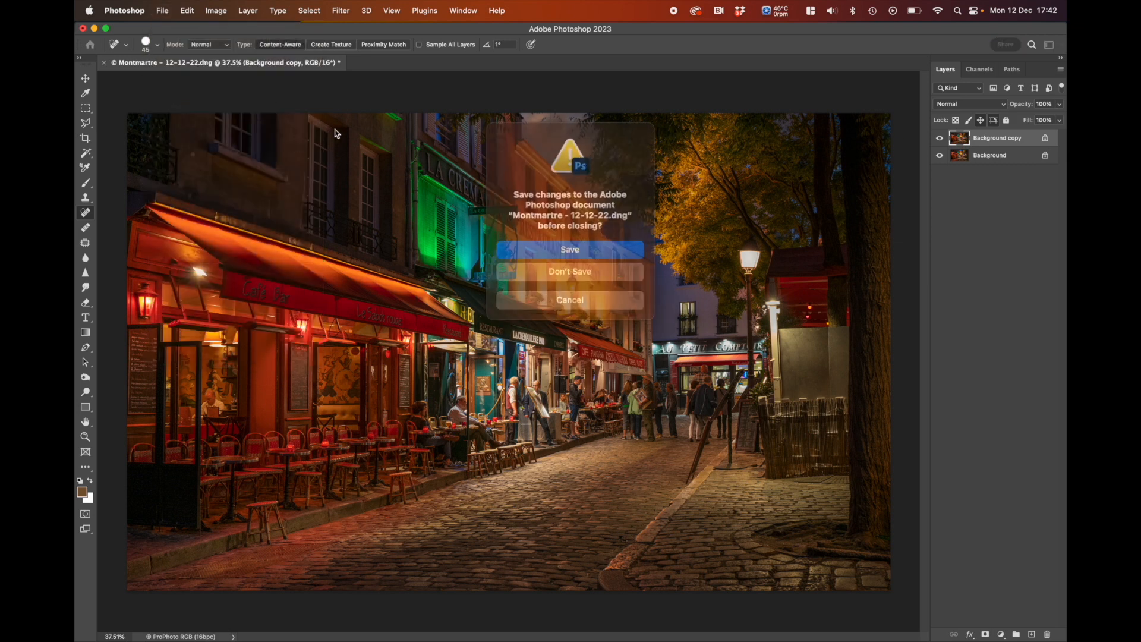
pyautogui.click(572, 247)
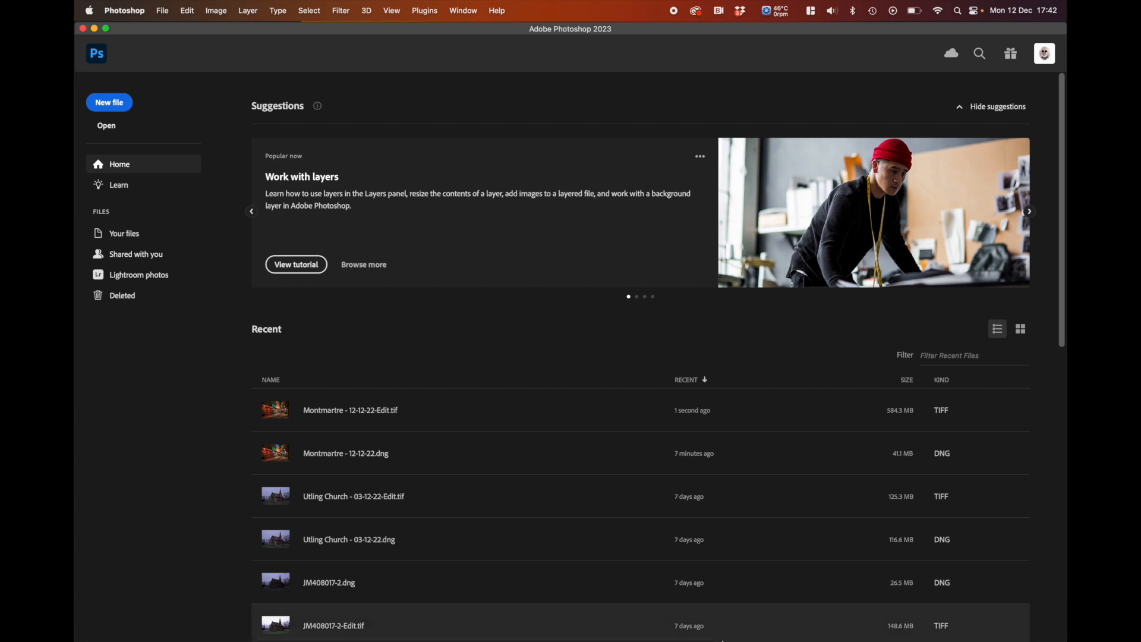
# - Switch to Lightroom Classic and give the edited photo a post-crop vignette with Amount -30 and Feather 100
pyautogui.click(777, 620)
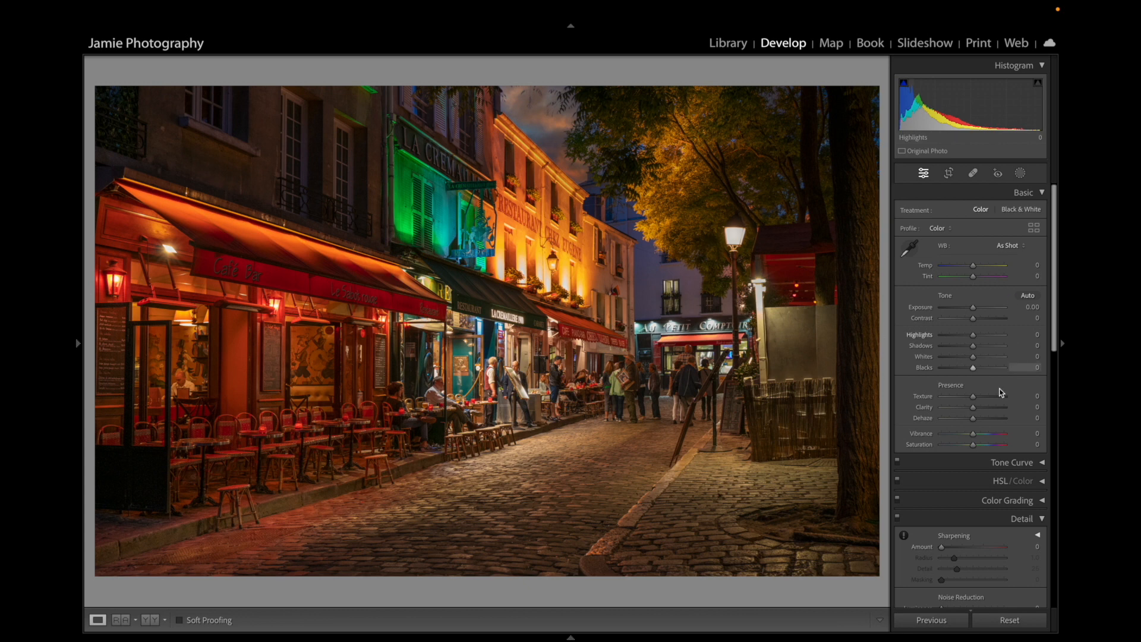
pyautogui.scroll(-3, 994, 400)
pyautogui.scroll(-15, 994, 400)
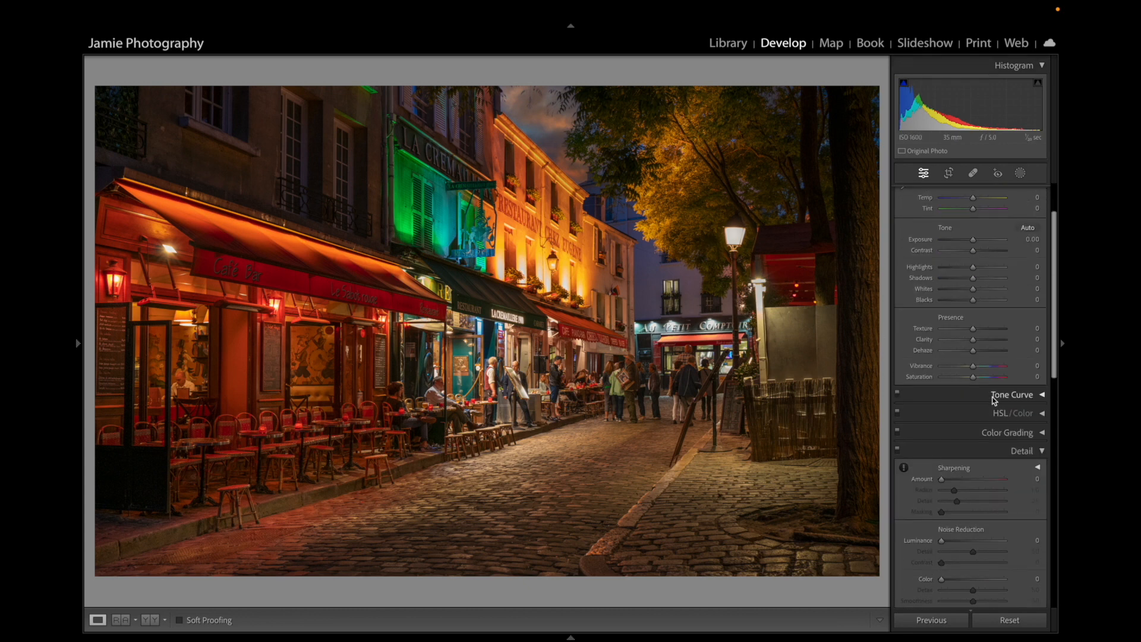
pyautogui.scroll(1, 994, 400)
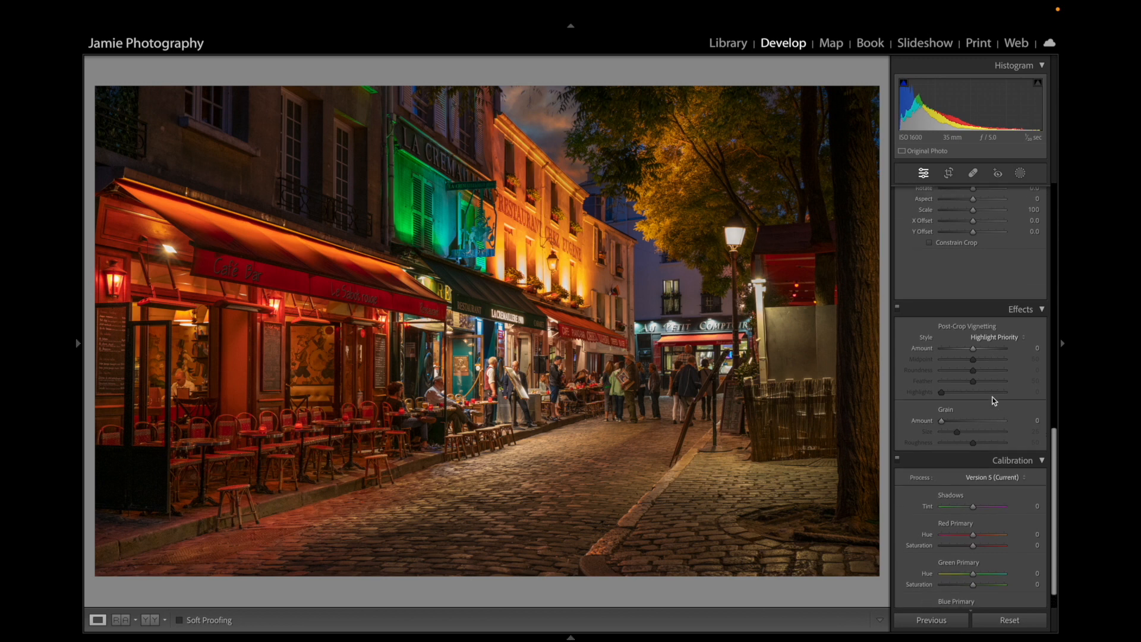
pyautogui.moveTo(972, 352); pyautogui.dragTo(963, 355)
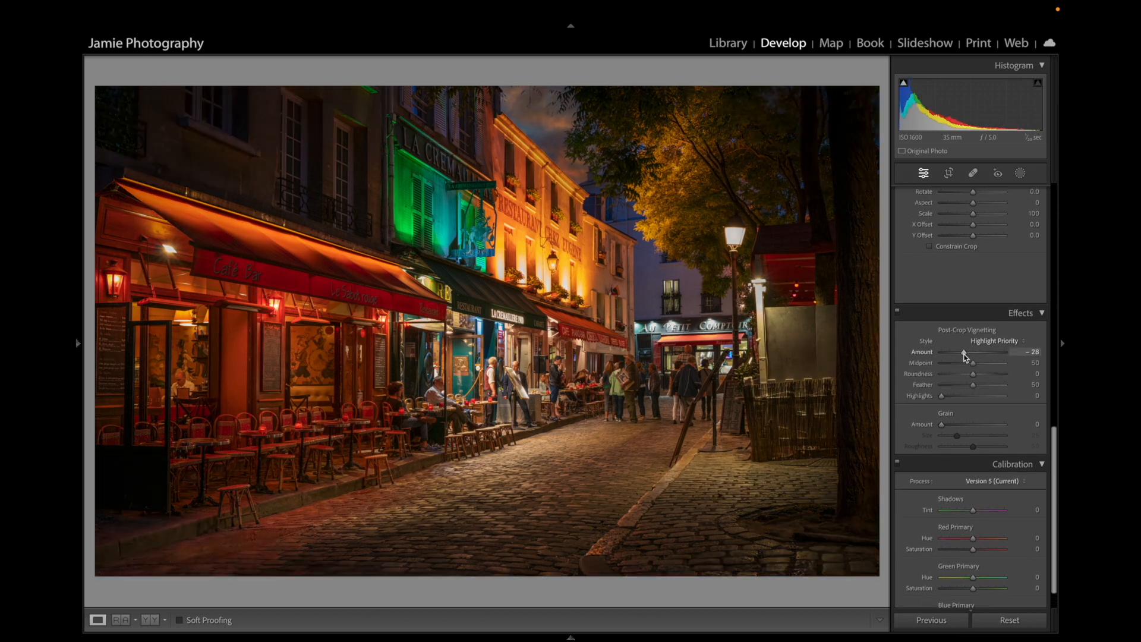
pyautogui.moveTo(965, 355); pyautogui.dragTo(1013, 390)
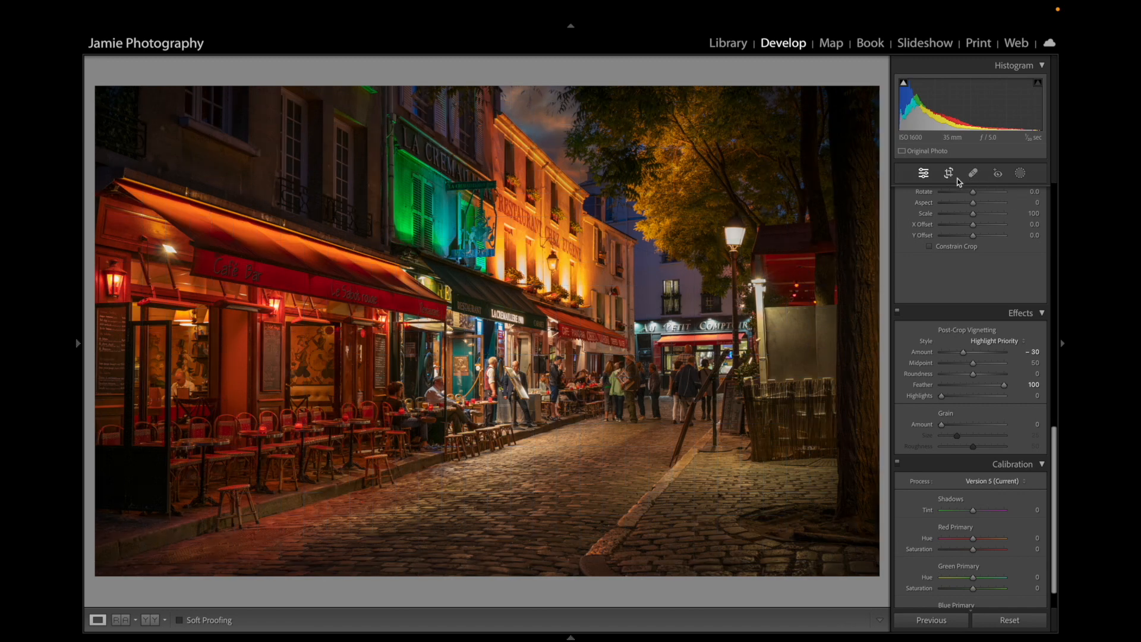
# - Brush a mask over the gap beside the tree trunk in the photo's upper-right corner and set its Exposure to -1.06
pyautogui.click(1019, 173)
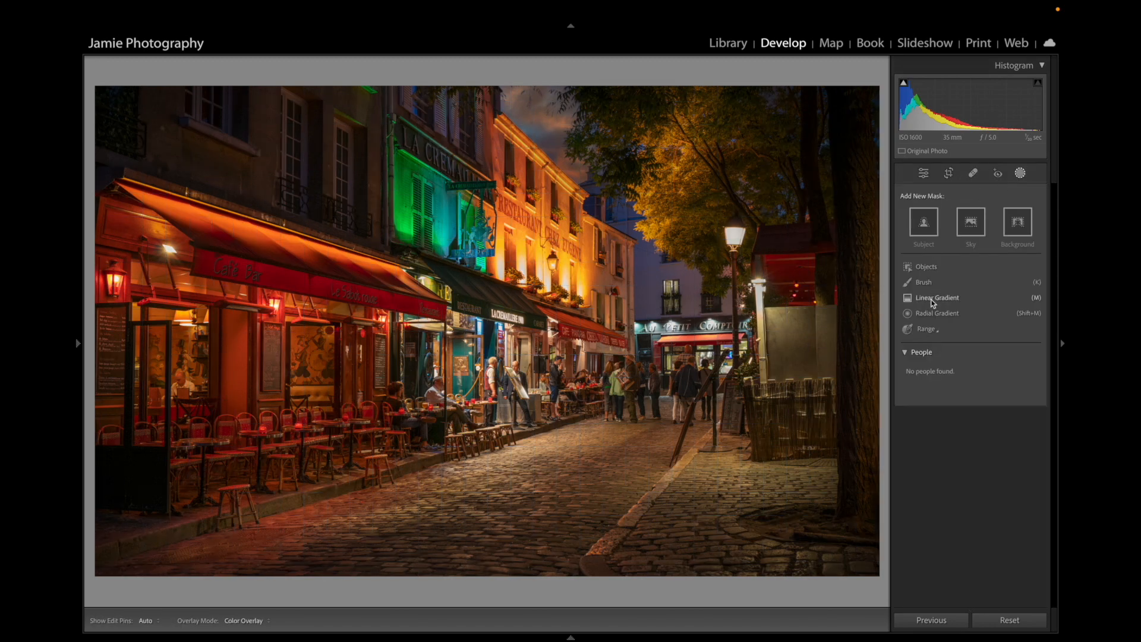
pyautogui.click(924, 283)
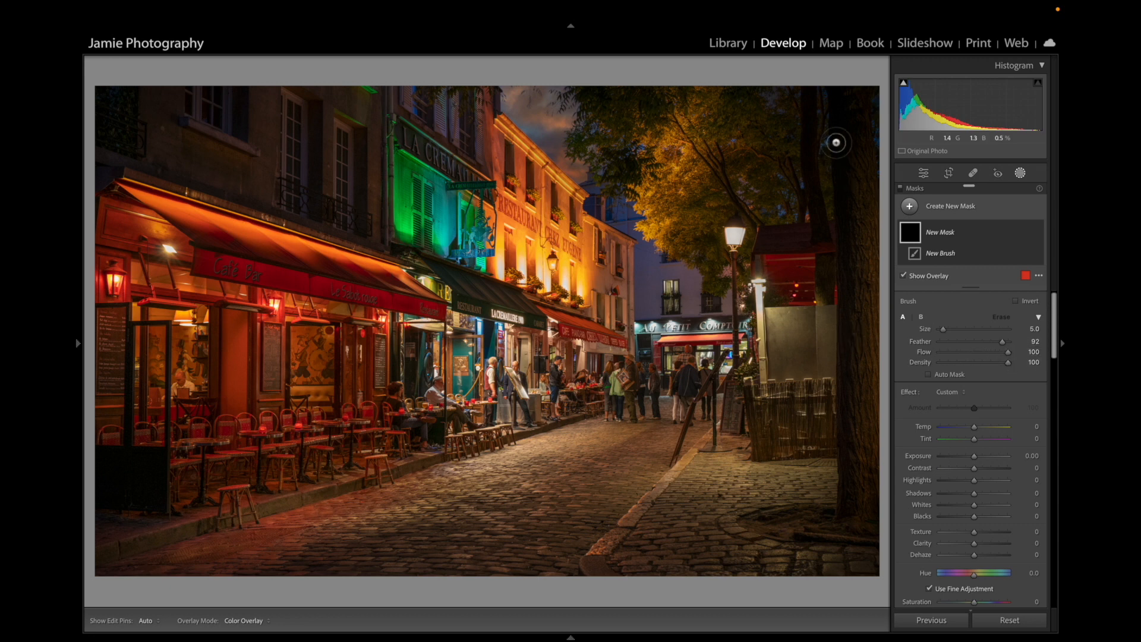
pyautogui.moveTo(869, 97)
pyautogui.mouseDown()
pyautogui.moveTo(880, 138)
pyautogui.moveTo(869, 89)
pyautogui.mouseUp()
pyautogui.moveTo(974, 470); pyautogui.dragTo(966, 472)
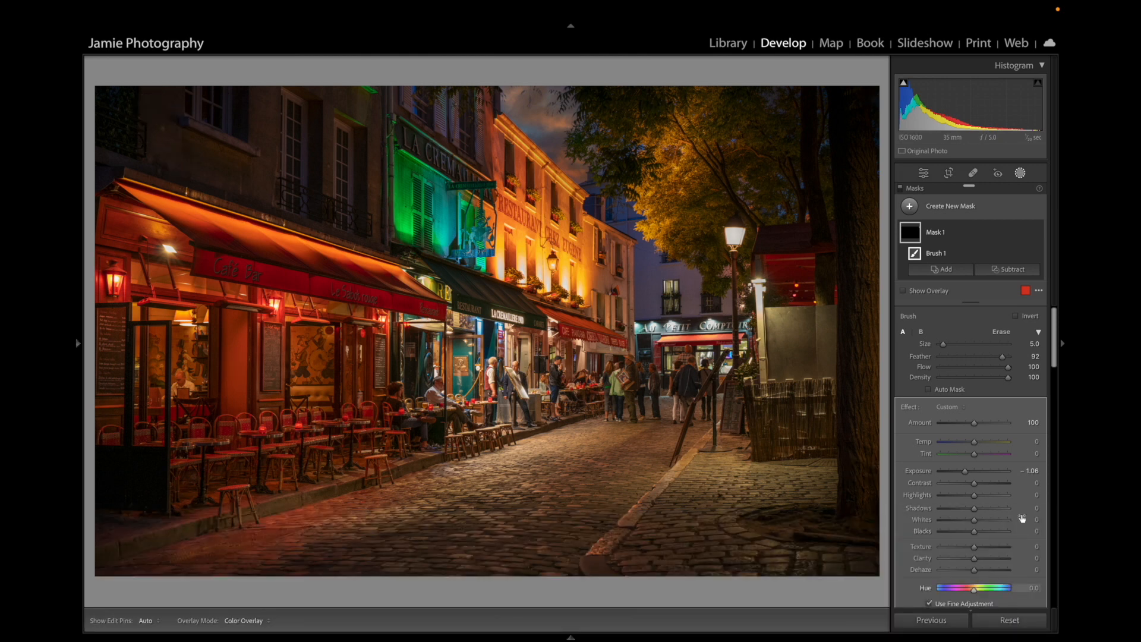
pyautogui.click(1020, 173)
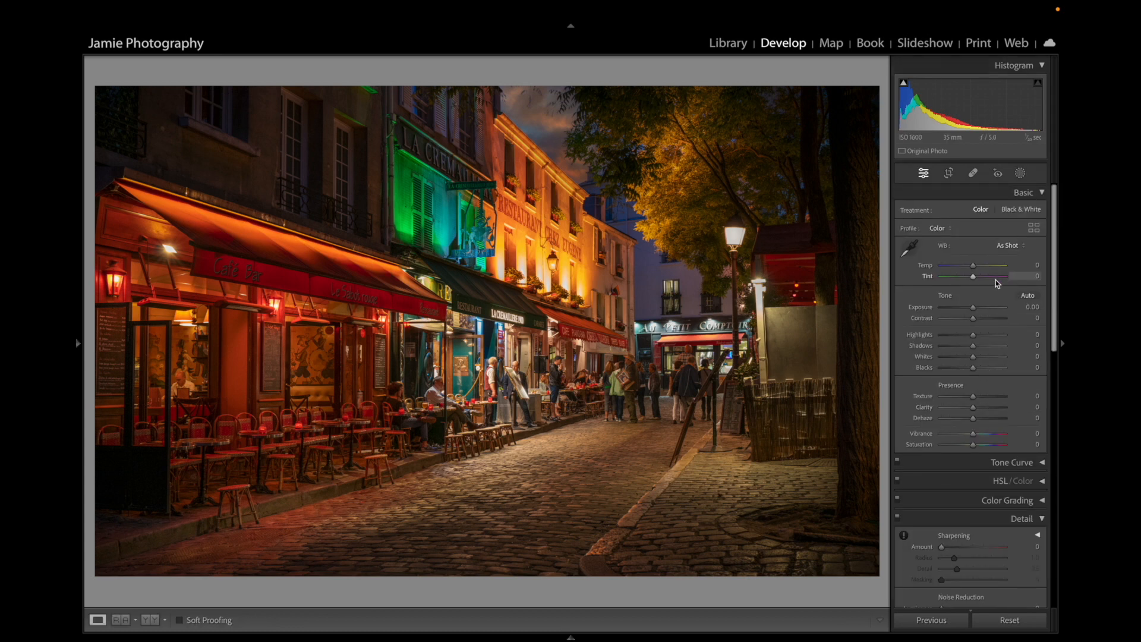
# - Set the photo's Shadows to +45, Clarity to +10 and Texture to +12
pyautogui.click(986, 350)
pyautogui.moveTo(989, 348); pyautogui.dragTo(986, 347)
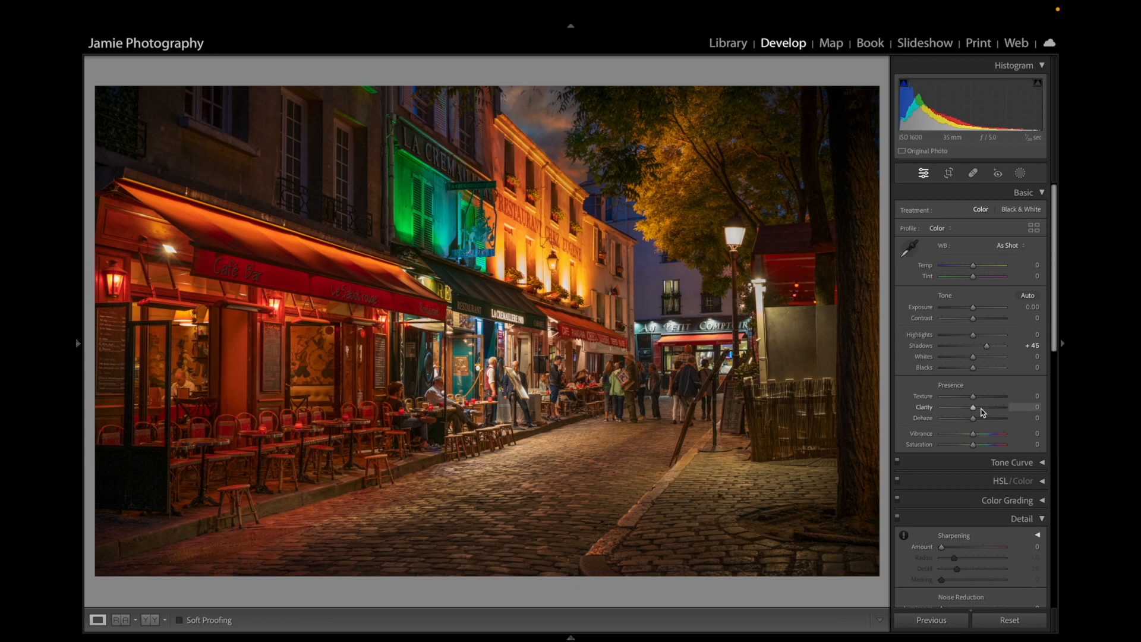
pyautogui.click(983, 408)
pyautogui.moveTo(978, 408); pyautogui.dragTo(974, 408)
pyautogui.moveTo(978, 398); pyautogui.dragTo(976, 398)
# - Zoom in on the awning's noise and set the Luminance noise reduction to 45
pyautogui.scroll(-10, 969, 412)
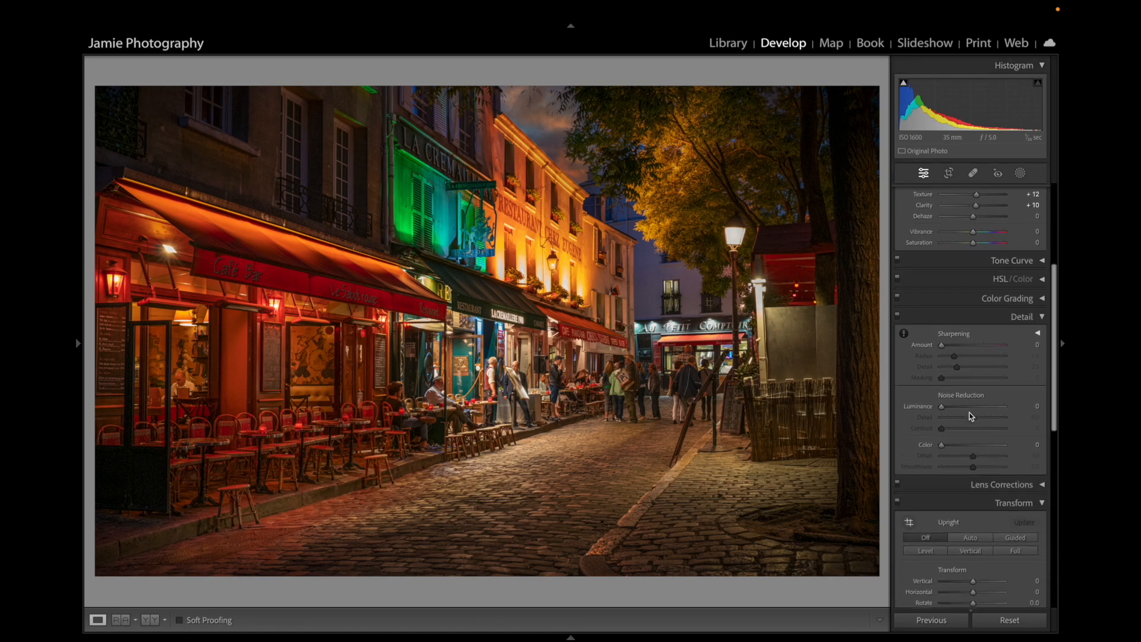
pyautogui.click(452, 277)
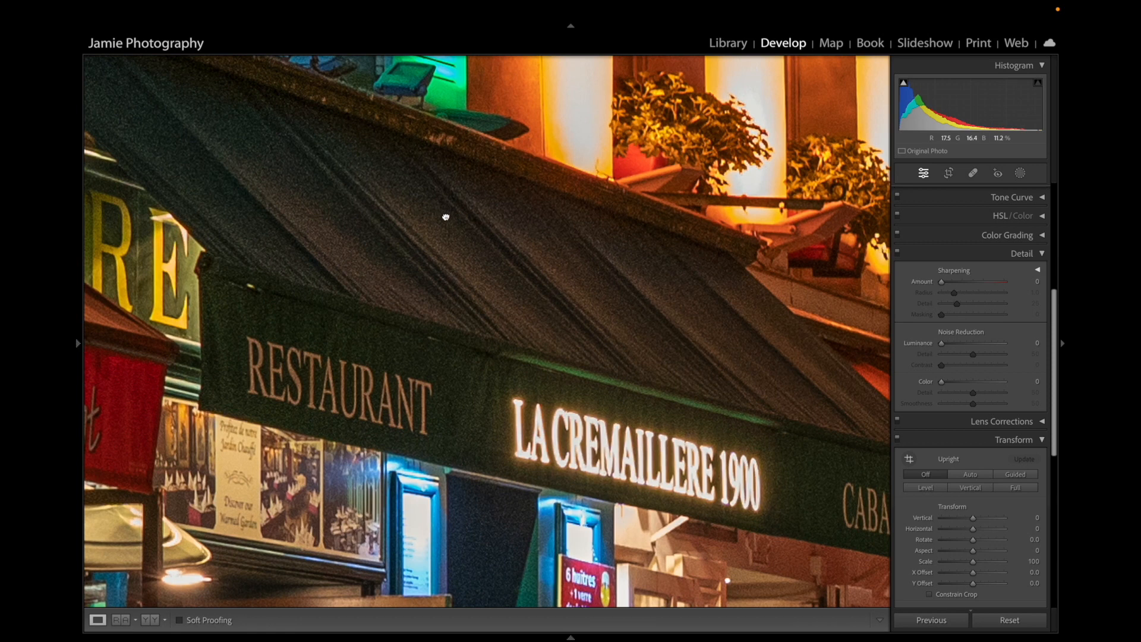
pyautogui.moveTo(446, 216); pyautogui.dragTo(554, 375)
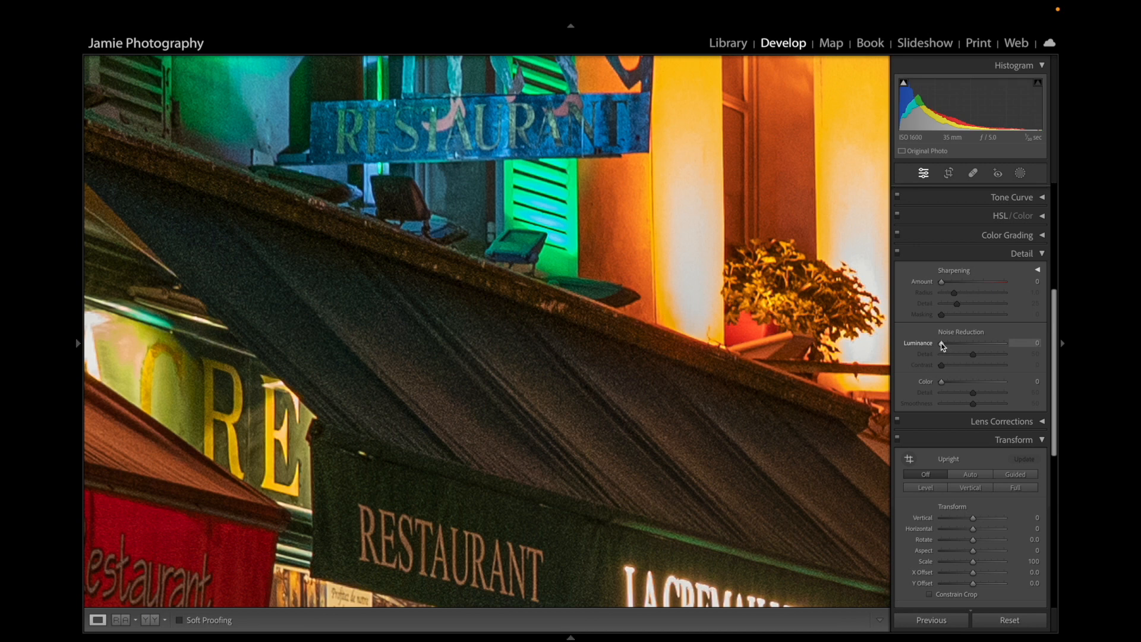
pyautogui.moveTo(942, 345); pyautogui.dragTo(963, 349)
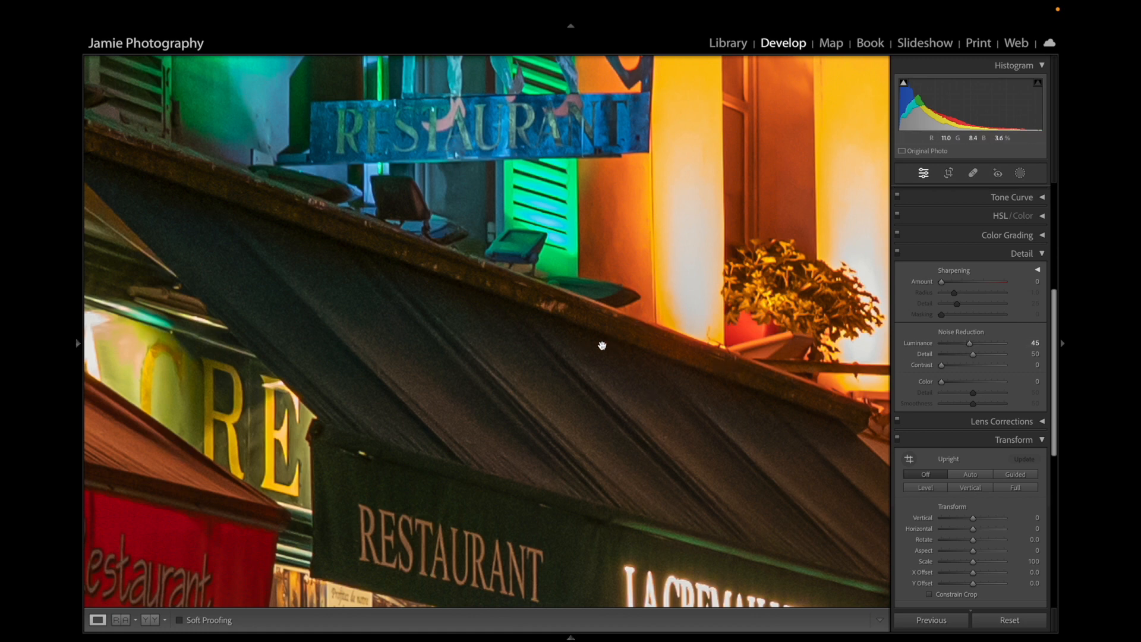
pyautogui.click(576, 367)
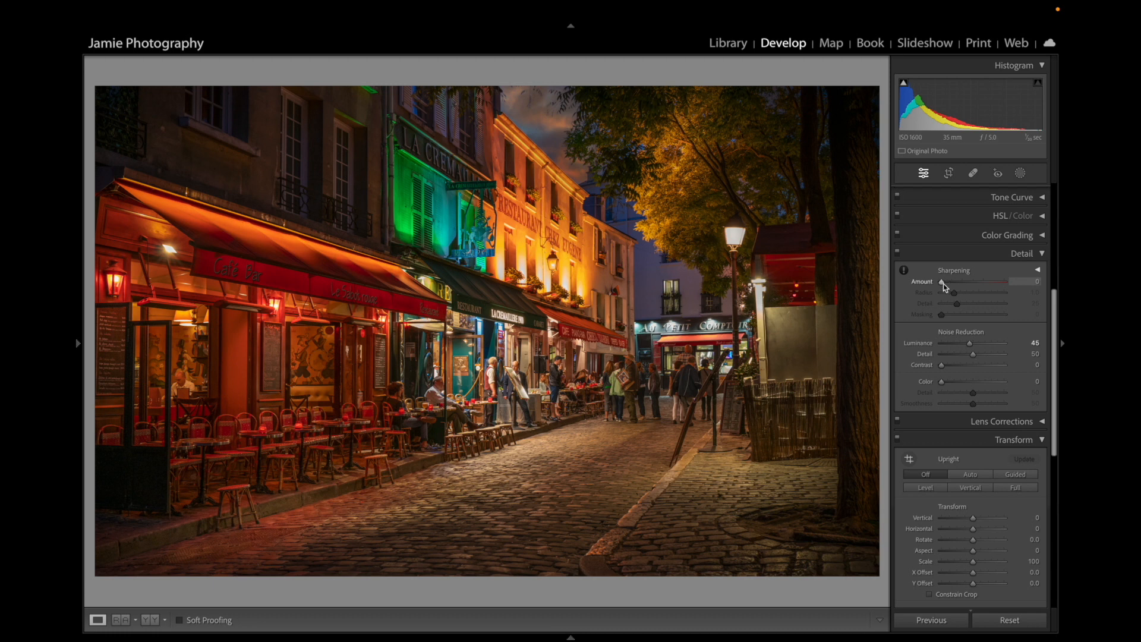
# - Set the Sharpening Amount to 55 and, using the mask preview, its Masking to 60, and check the awning up close
pyautogui.moveTo(942, 283); pyautogui.dragTo(967, 291)
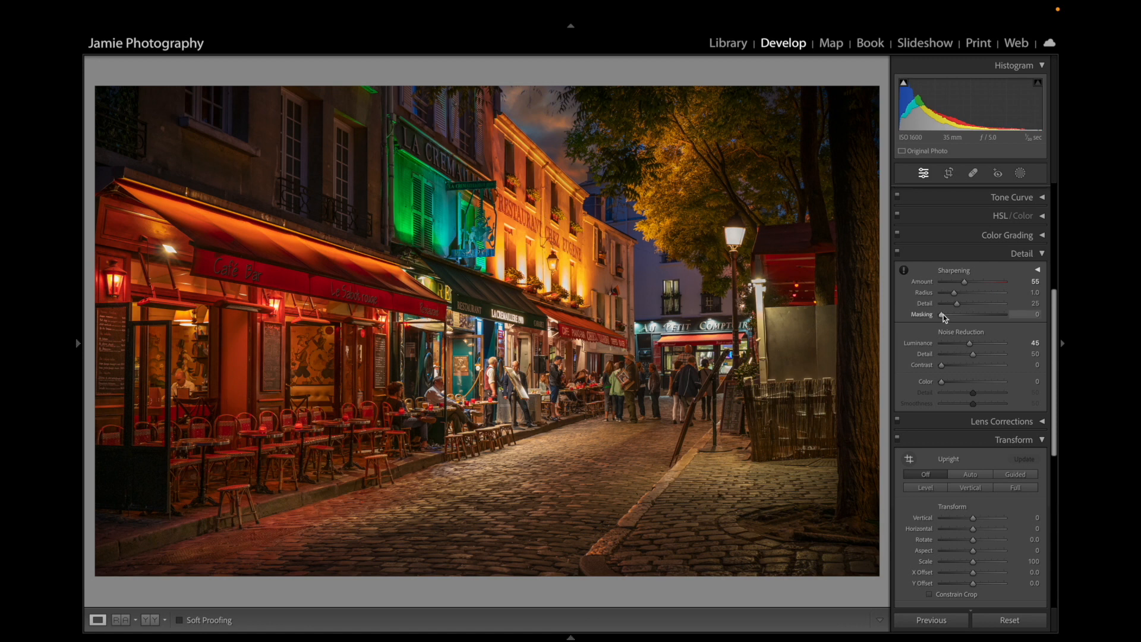
pyautogui.press('alt')
pyautogui.keyDown('alt'); pyautogui.click(941, 314); pyautogui.keyUp('alt')
pyautogui.moveTo(942, 315); pyautogui.dragTo(960, 322)
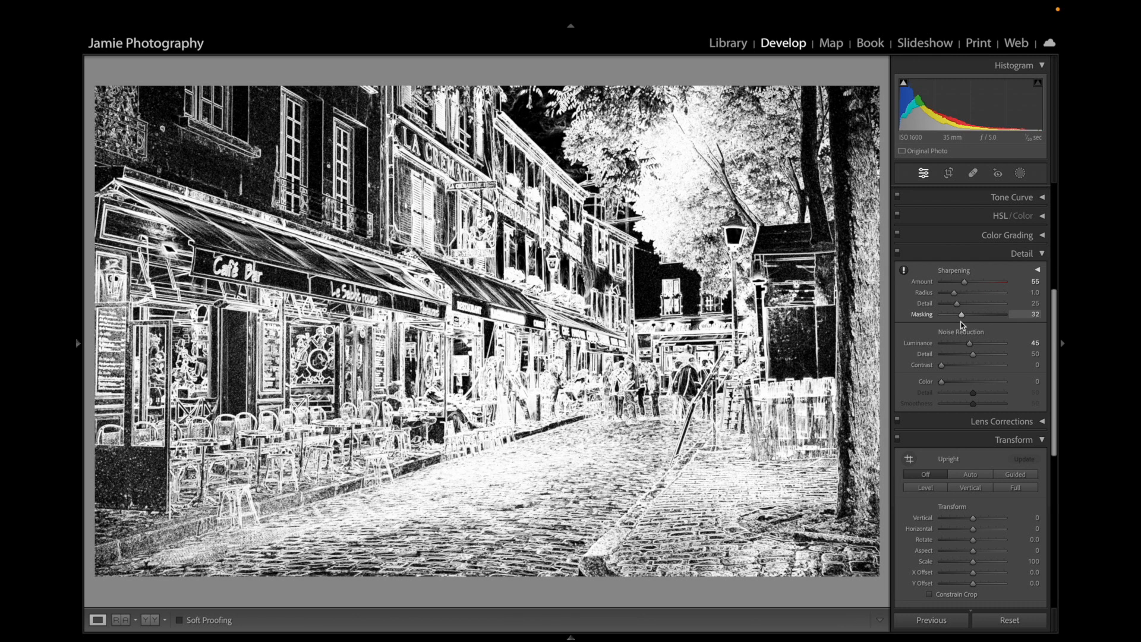
pyautogui.moveTo(960, 322); pyautogui.dragTo(995, 323)
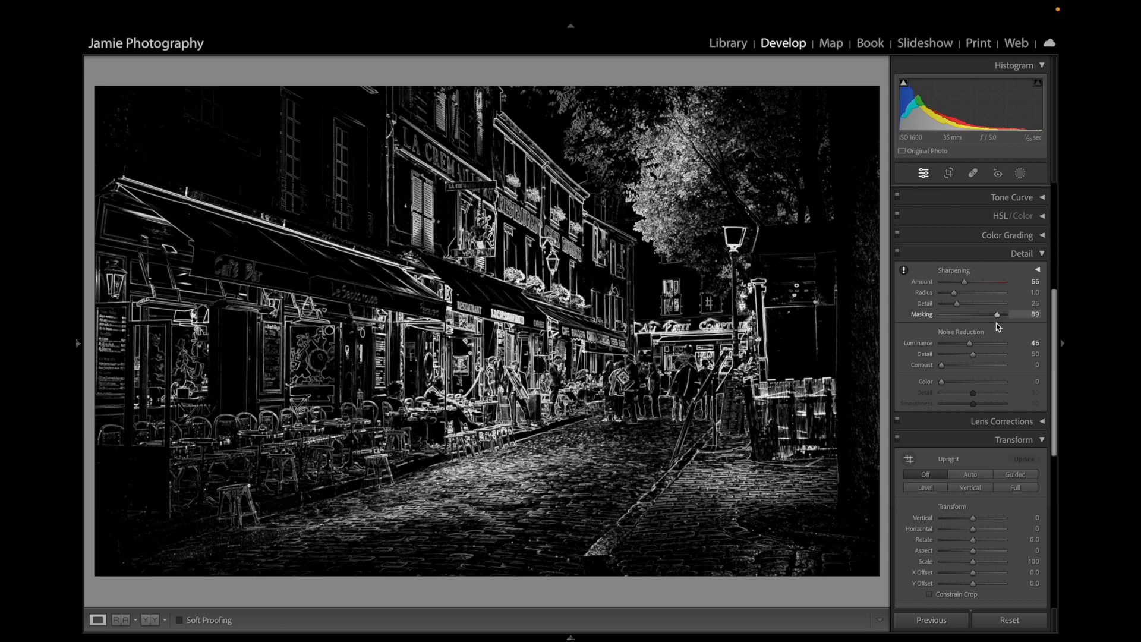
pyautogui.moveTo(997, 323); pyautogui.dragTo(972, 320)
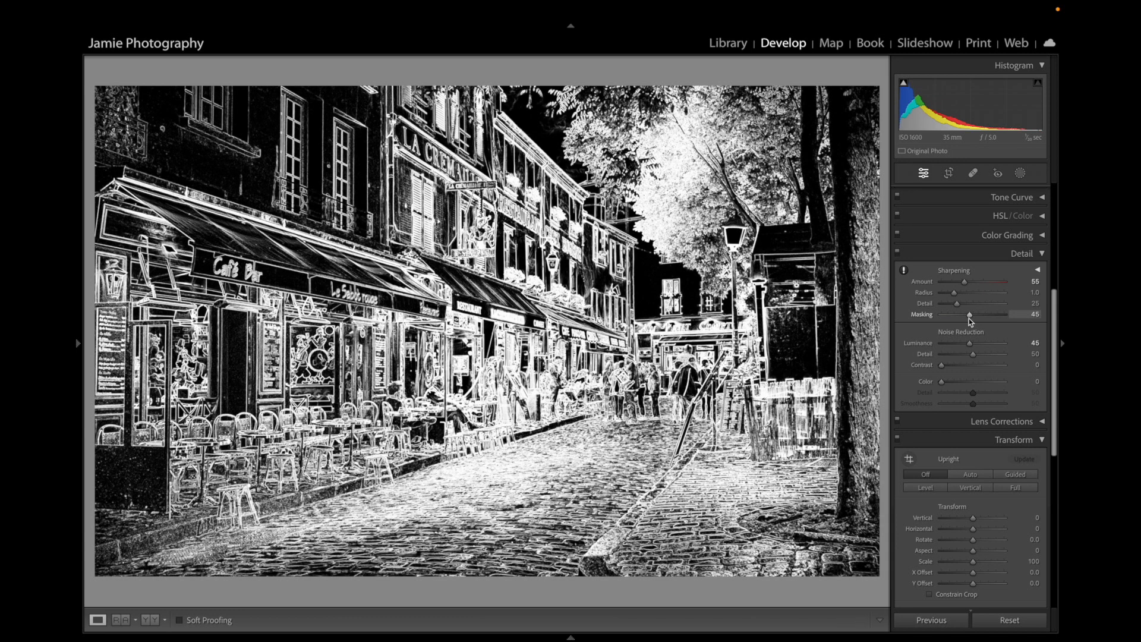
pyautogui.moveTo(968, 319); pyautogui.dragTo(949, 316)
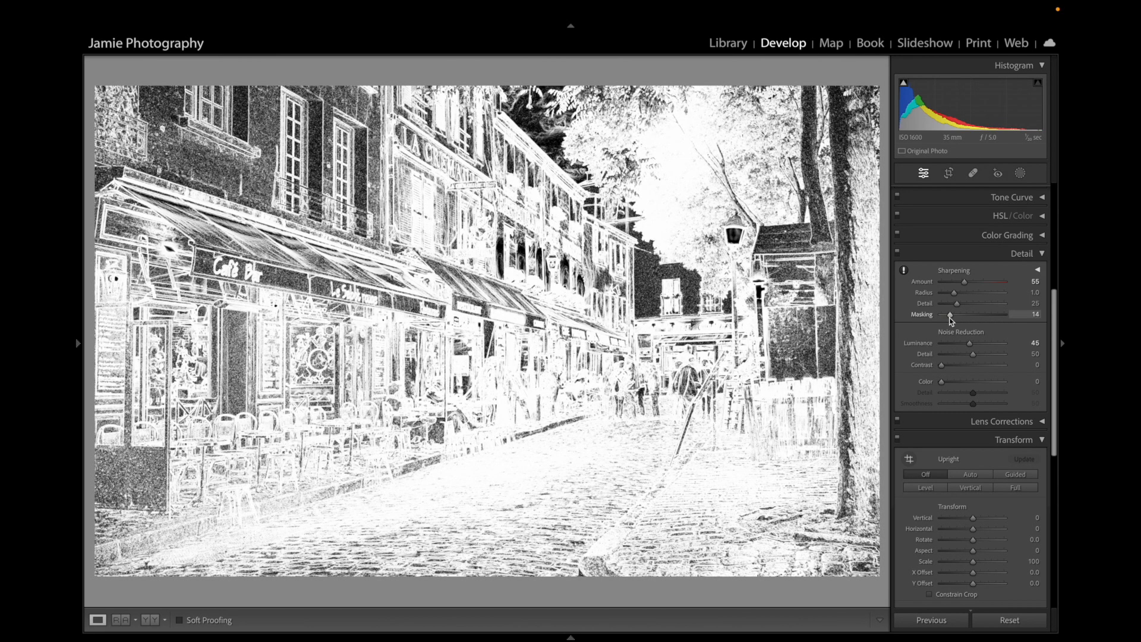
pyautogui.moveTo(952, 321); pyautogui.dragTo(1005, 319)
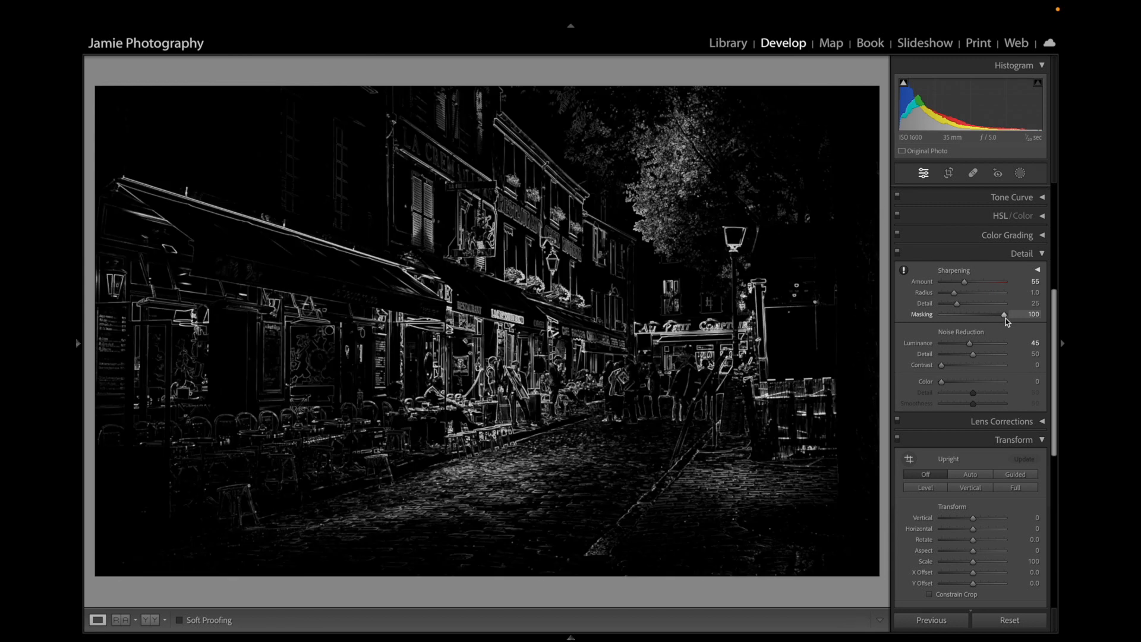
pyautogui.moveTo(983, 316); pyautogui.dragTo(980, 317)
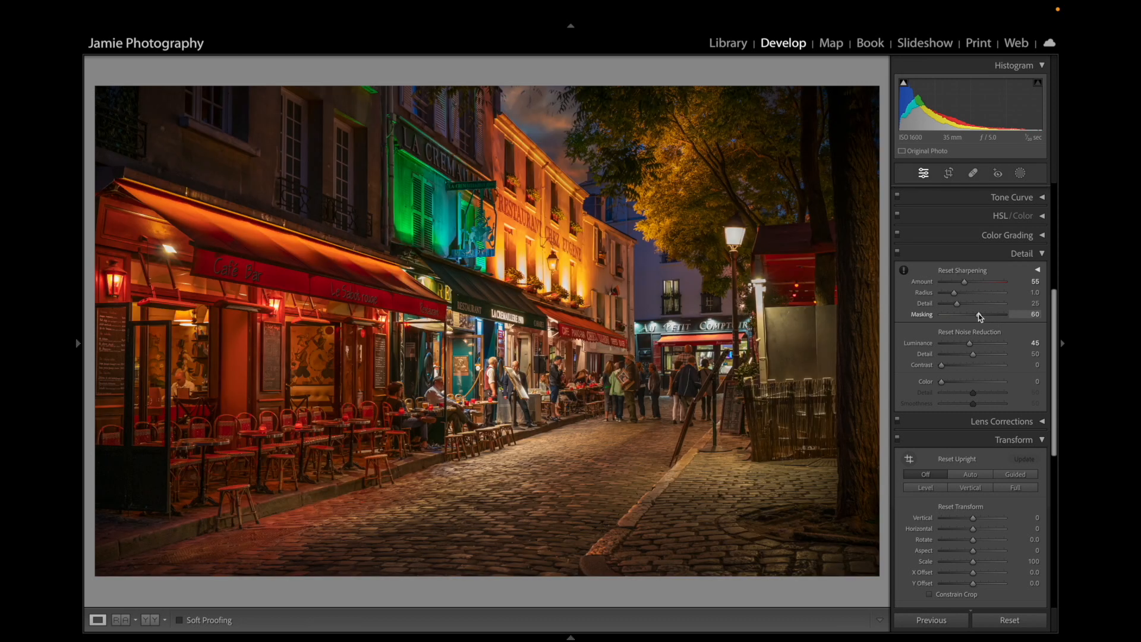
pyautogui.click(477, 290)
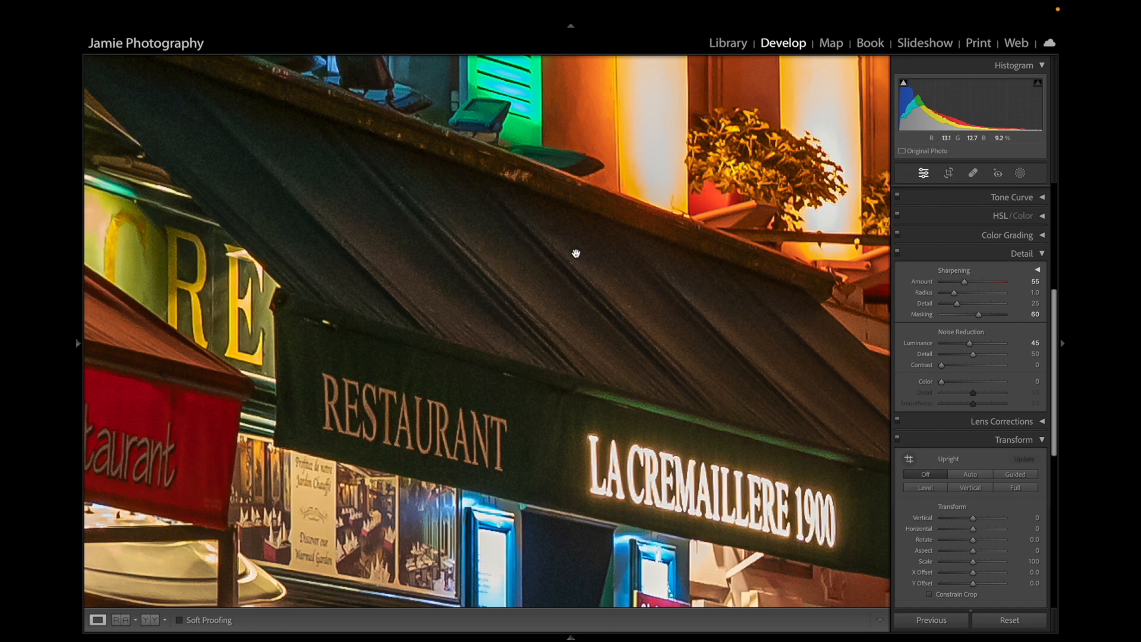
pyautogui.click(467, 255)
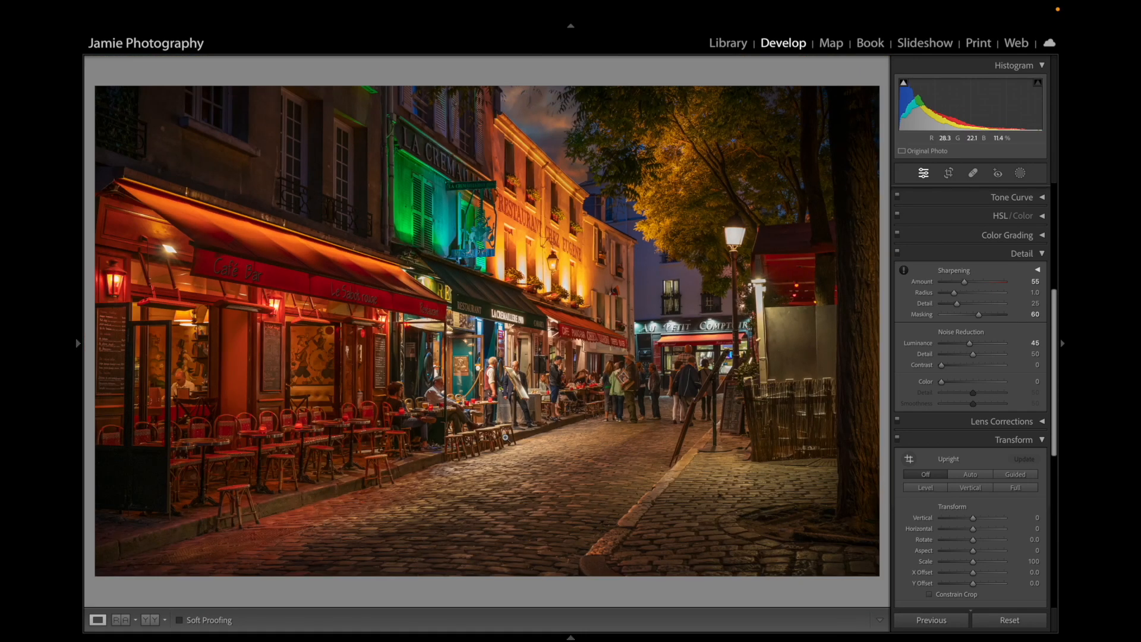
# - Brighten the whole photo by setting its Exposure to +0.45
pyautogui.scroll(6, 1002, 404)
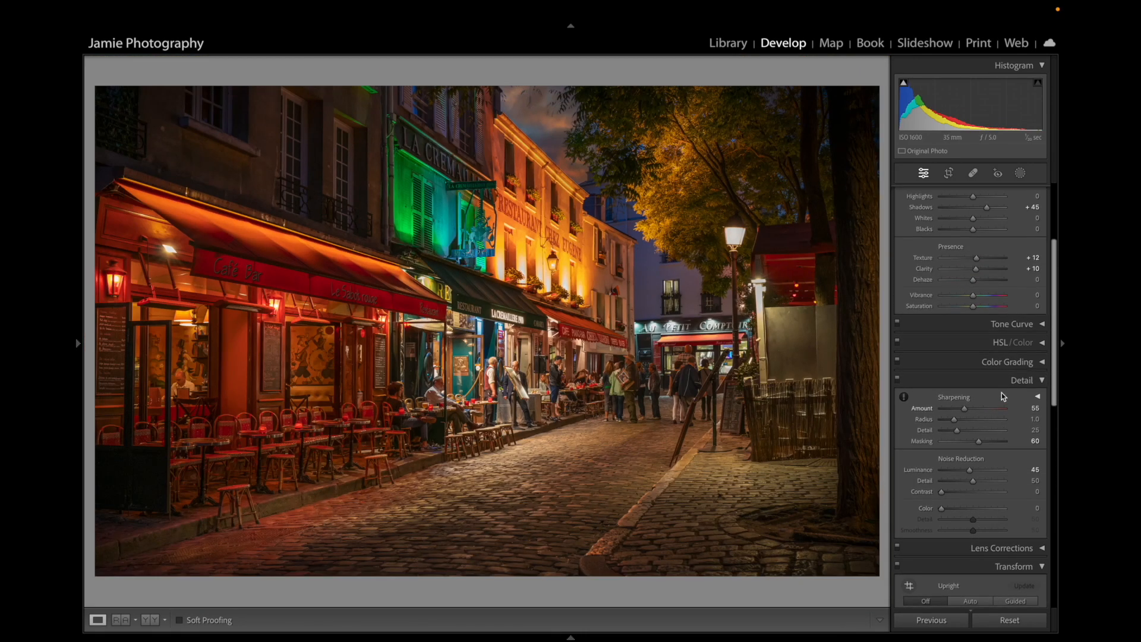
pyautogui.scroll(2, 1003, 393)
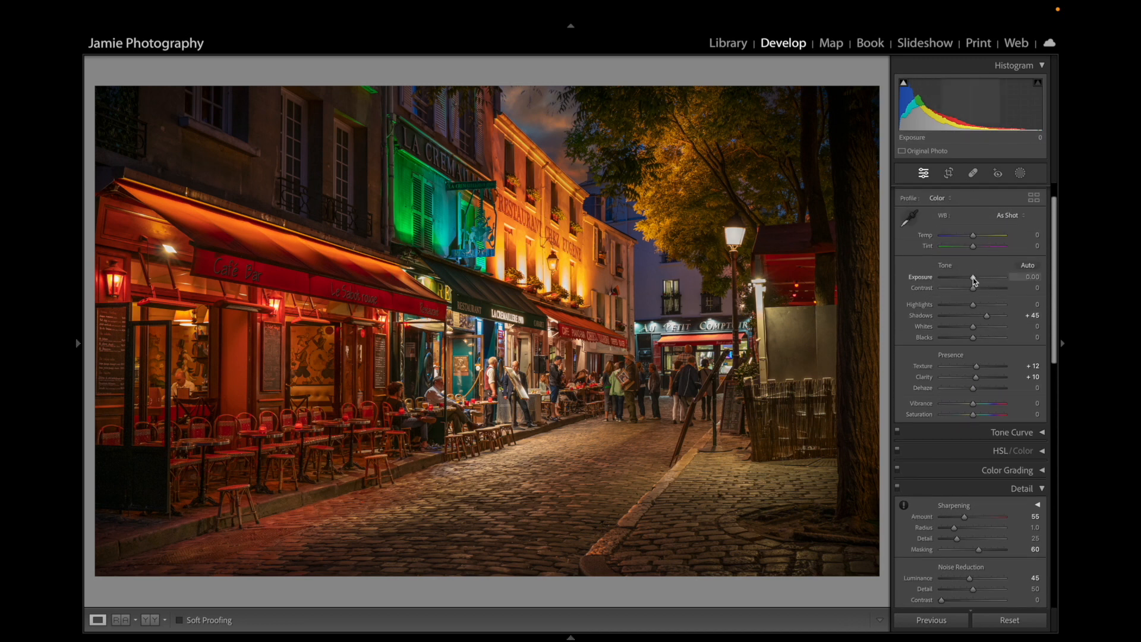
pyautogui.moveTo(974, 280); pyautogui.dragTo(977, 280)
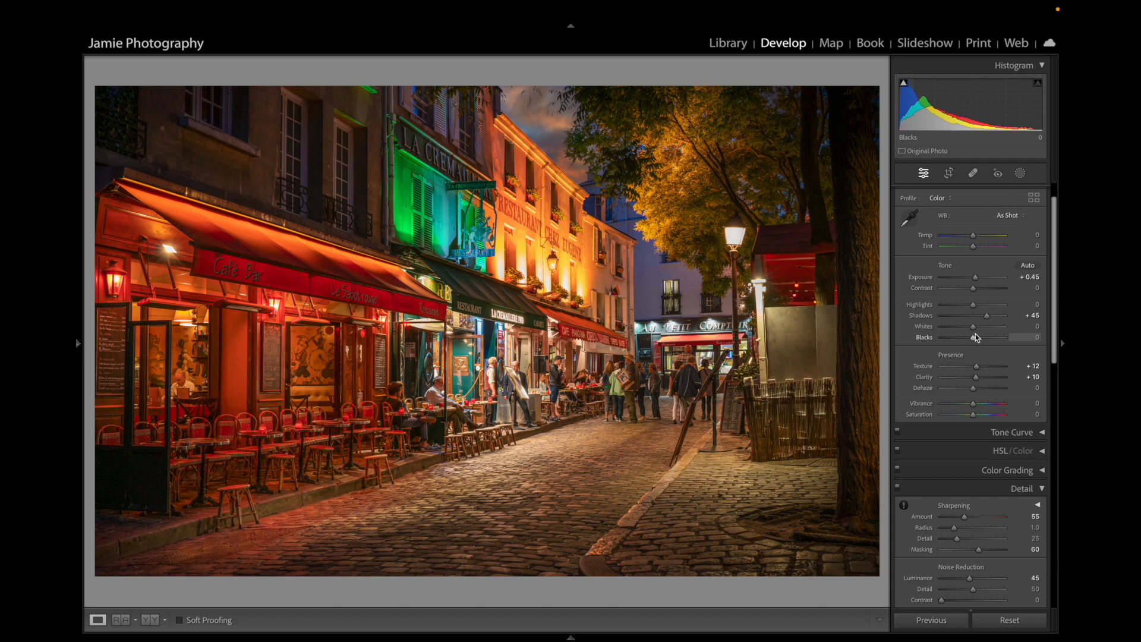
# - Set the photo's Whites to +16 using the highlight clipping preview
pyautogui.press('alt')
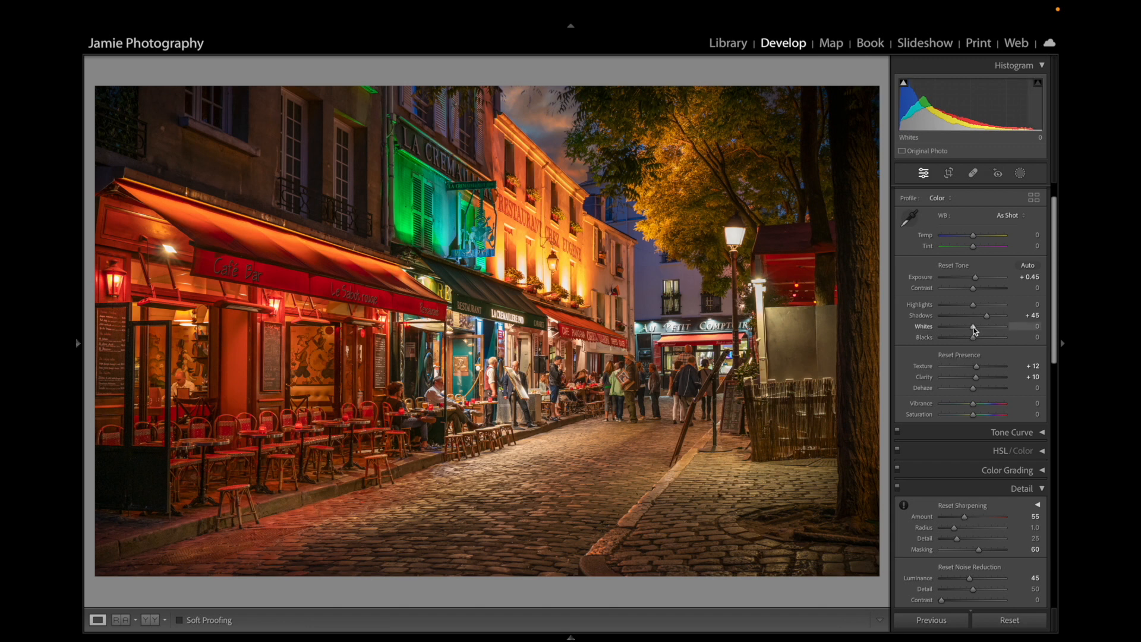
pyautogui.moveTo(974, 327); pyautogui.dragTo(978, 330)
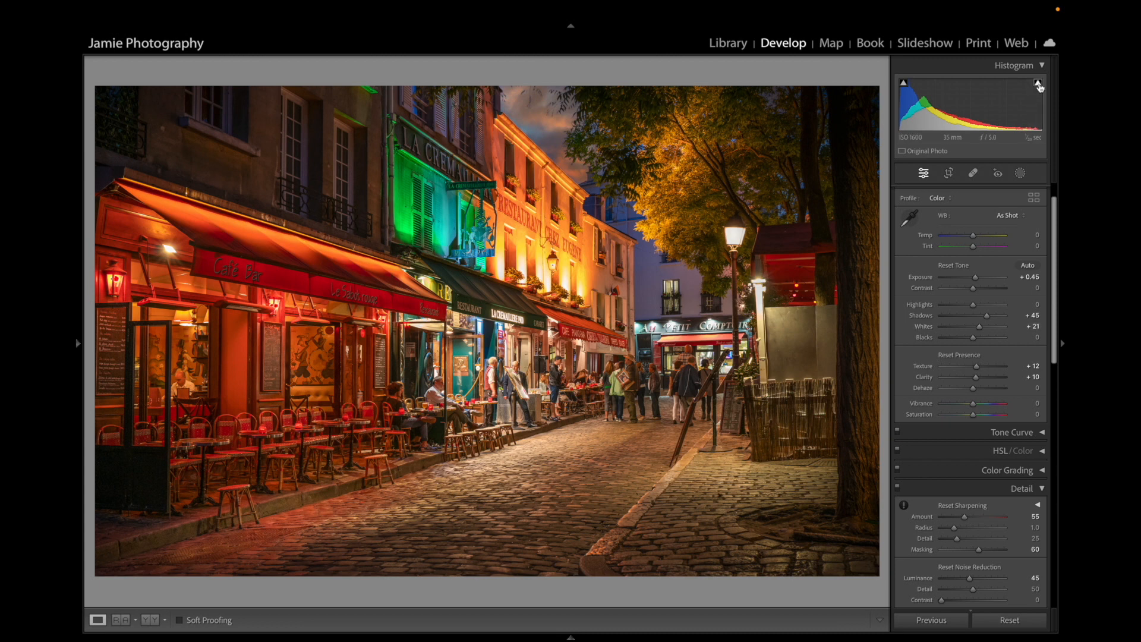
pyautogui.keyDown('alt'); pyautogui.click(980, 328); pyautogui.keyUp('alt')
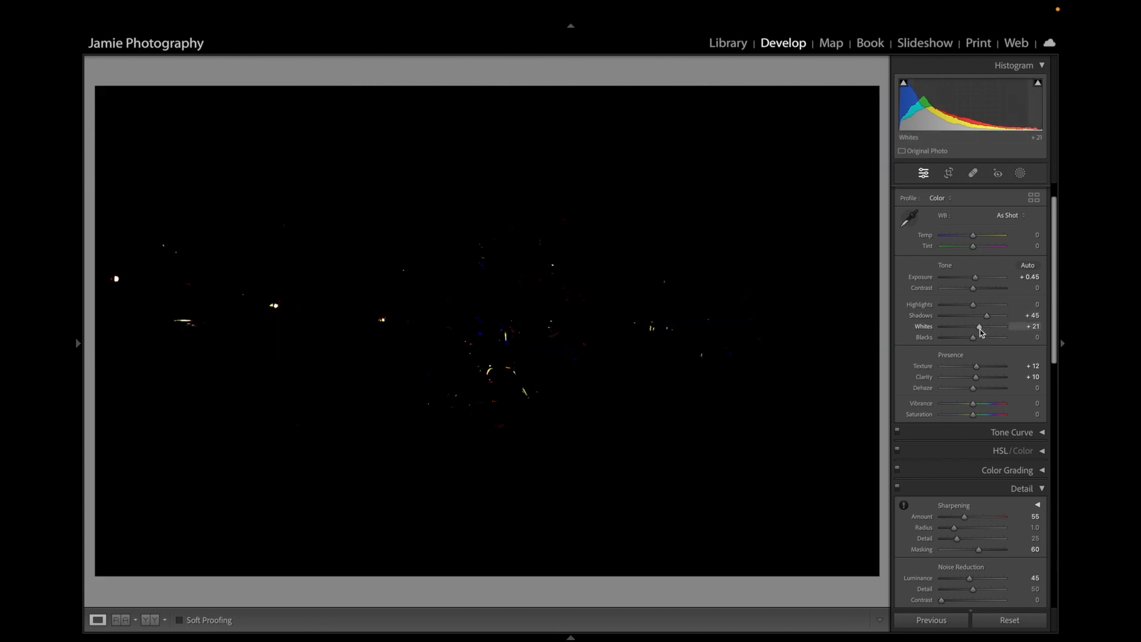
pyautogui.moveTo(980, 328); pyautogui.dragTo(977, 329)
pyautogui.moveTo(978, 333); pyautogui.dragTo(979, 333)
pyautogui.moveTo(978, 332); pyautogui.dragTo(978, 331)
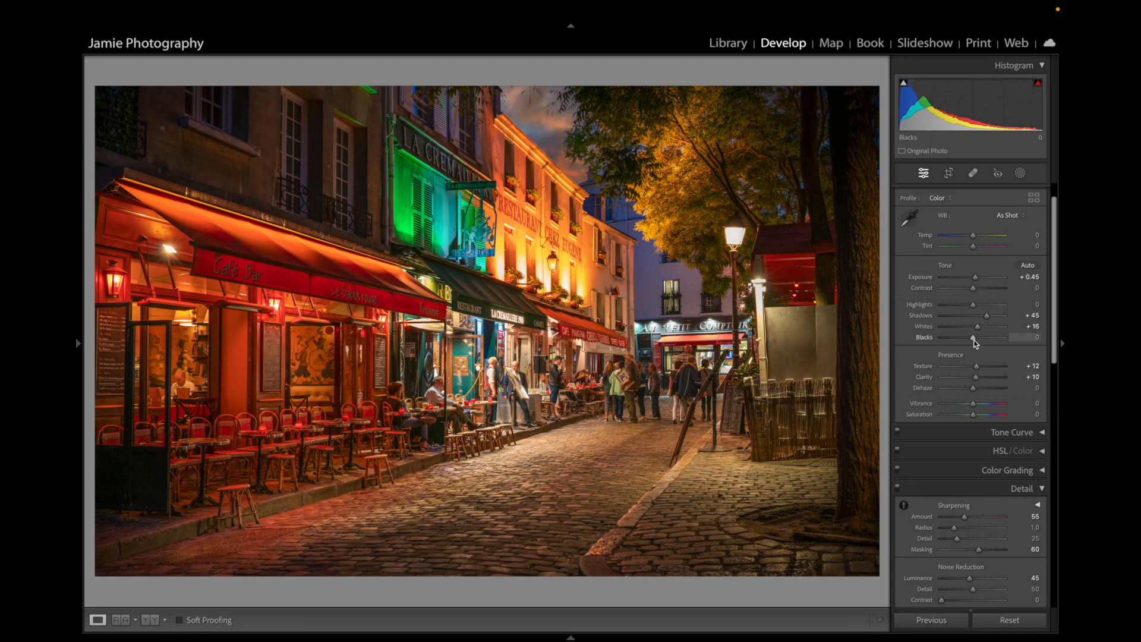
# - Set the photo's Blacks to -3 using the shadow clipping preview, and reset Vibrance to 0
pyautogui.press('alt')
pyautogui.moveTo(974, 342); pyautogui.dragTo(972, 343)
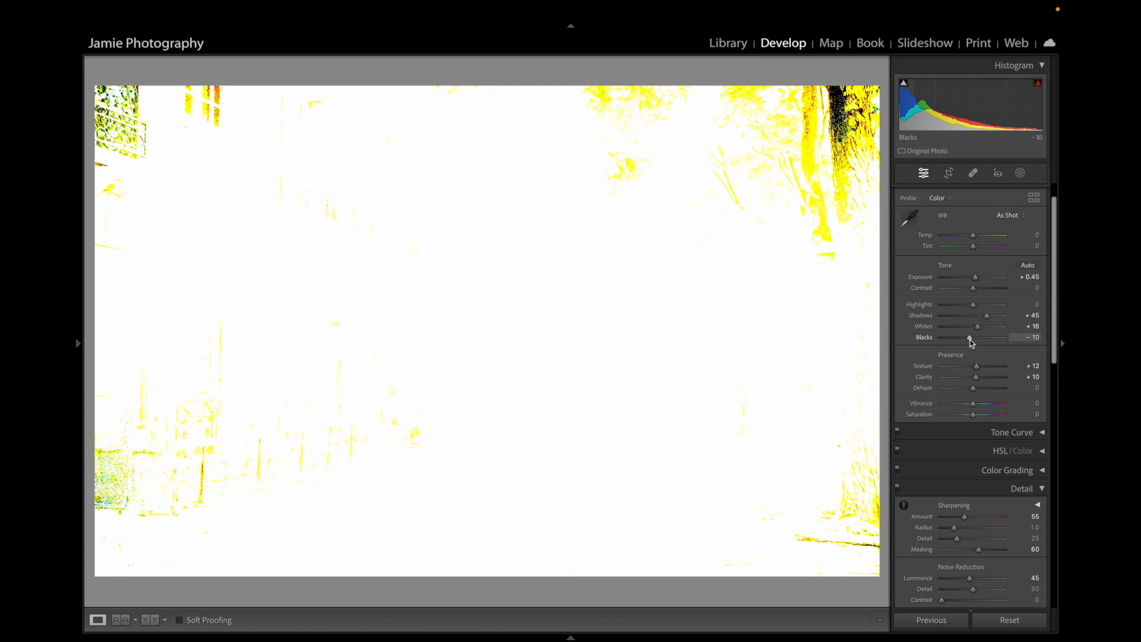
pyautogui.moveTo(969, 340); pyautogui.dragTo(1006, 351)
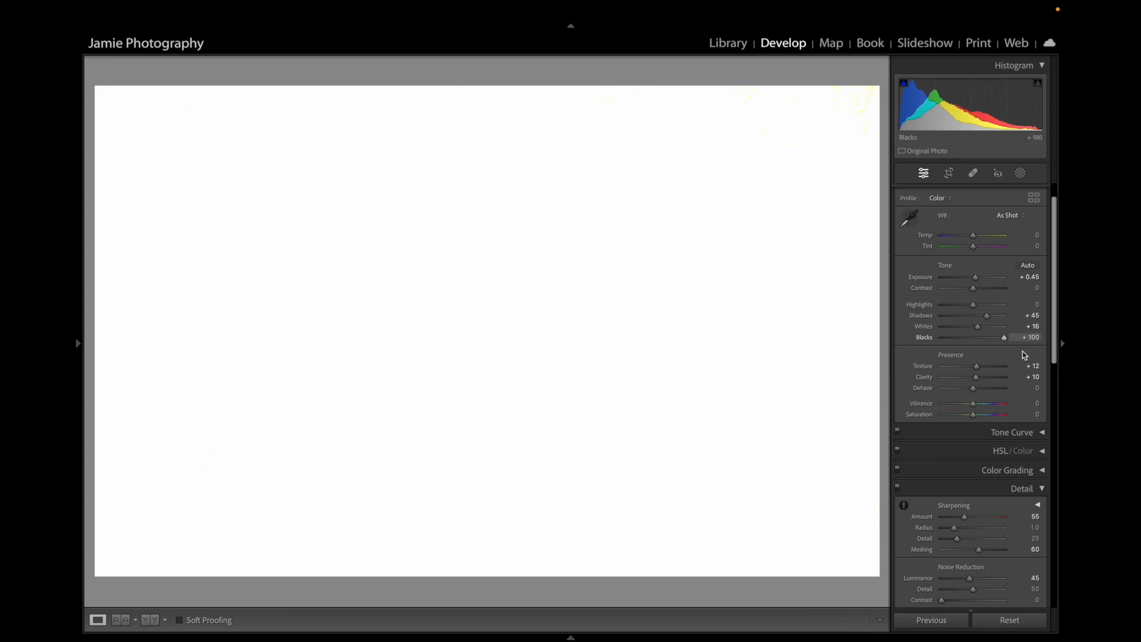
pyautogui.moveTo(1007, 346); pyautogui.dragTo(972, 343)
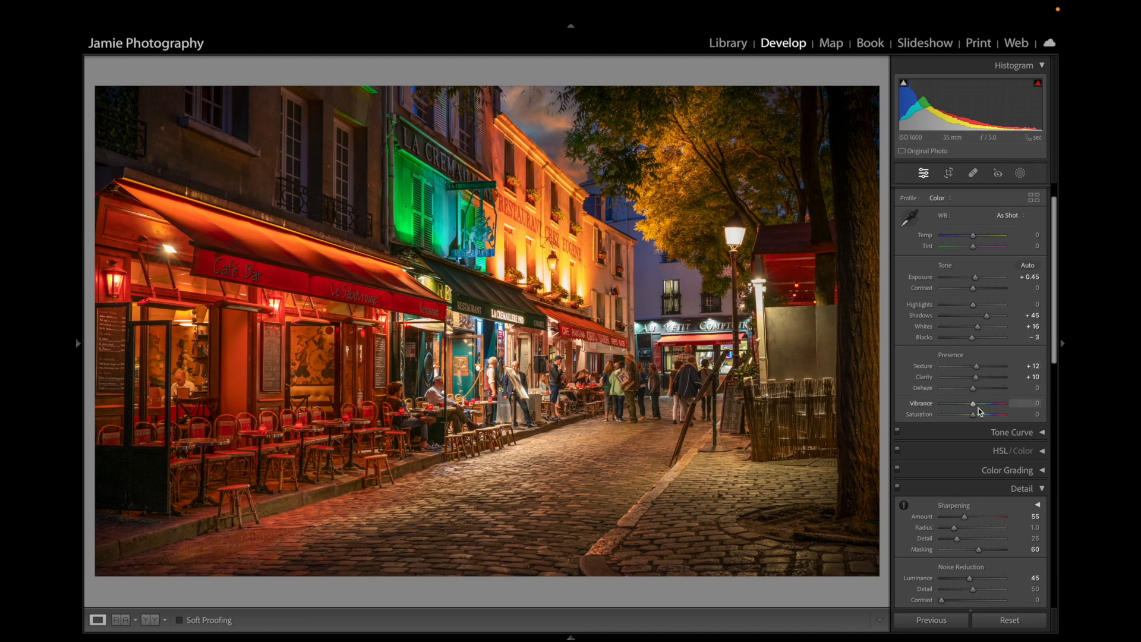
pyautogui.moveTo(972, 408); pyautogui.dragTo(973, 408)
pyautogui.doubleClick(920, 404)
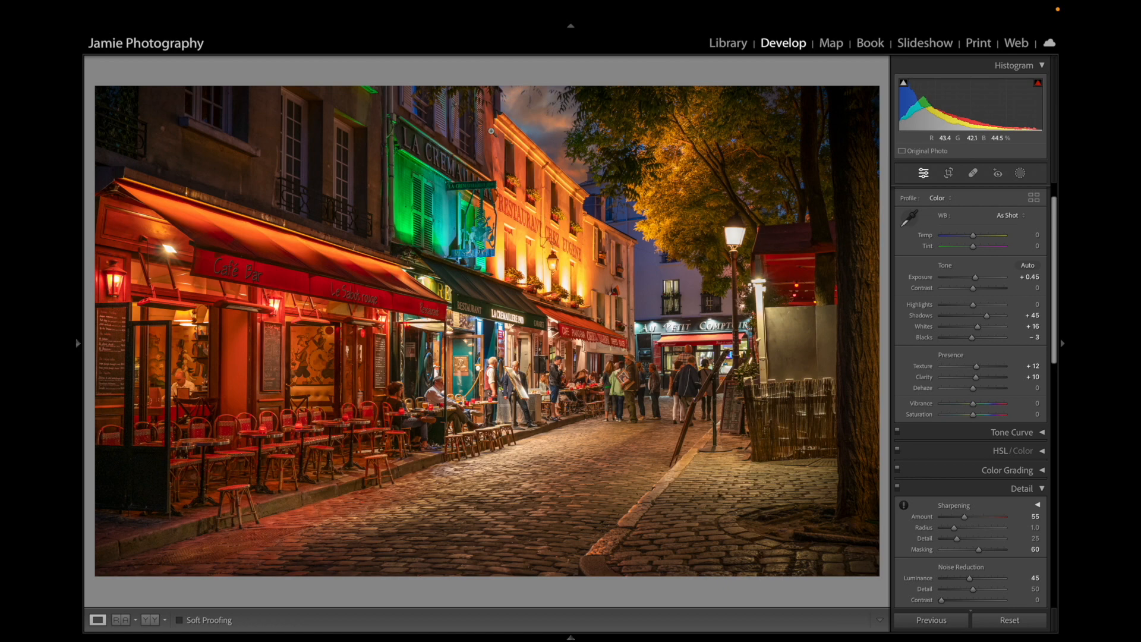
# - Compare the edited photo with its before view to judge the finishing adjustments
pyautogui.click(77, 333)
pyautogui.press('\\')
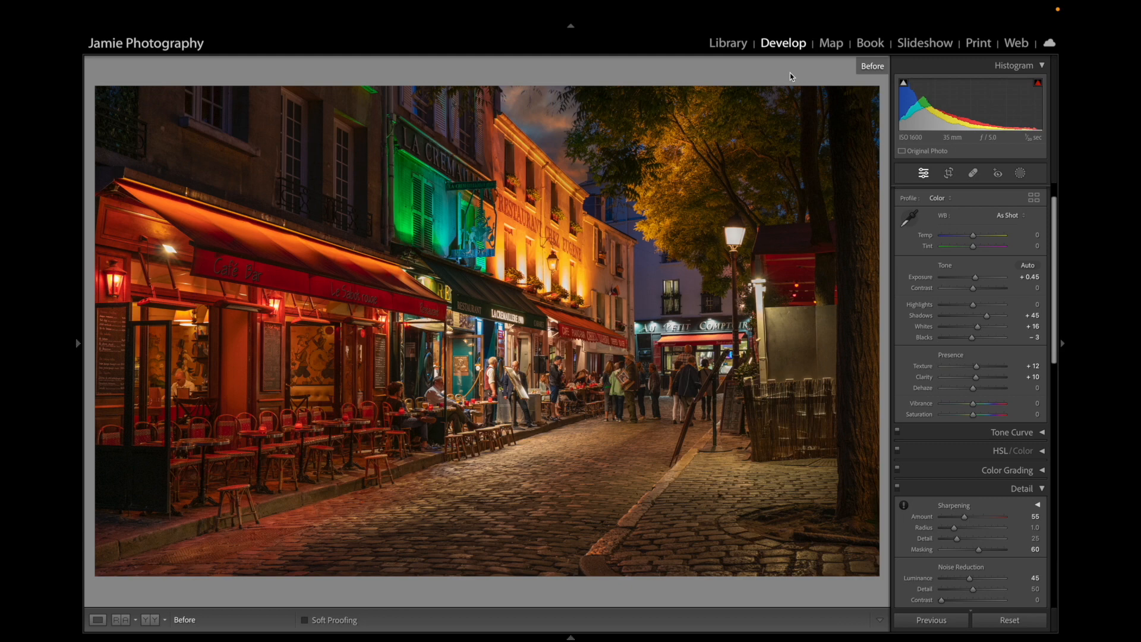
pyautogui.press('\\')
pyautogui.press('\\')
pyautogui.press('\\')
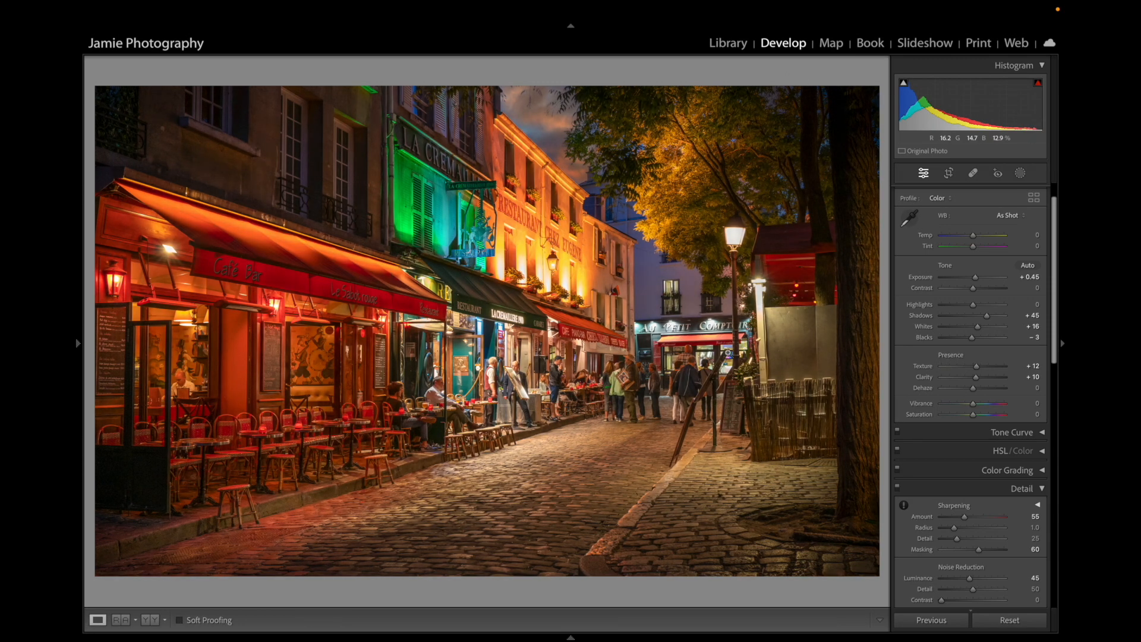
# - Show the preceding version of the photo with the blue sky and compare its before and after views
pyautogui.press('Left')
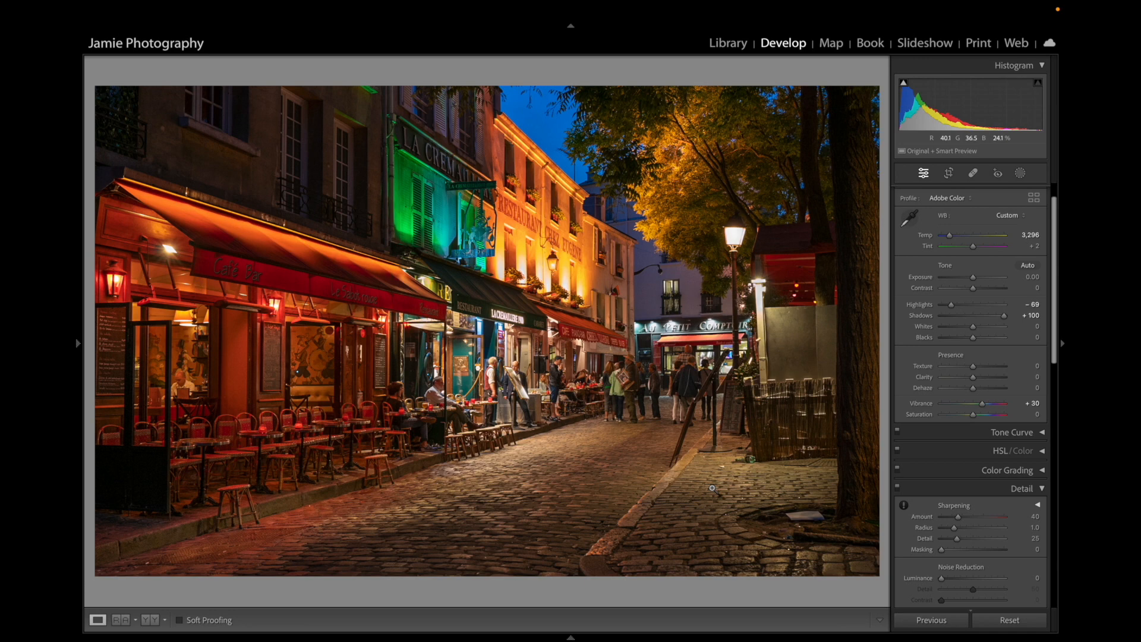
pyautogui.press('\\')
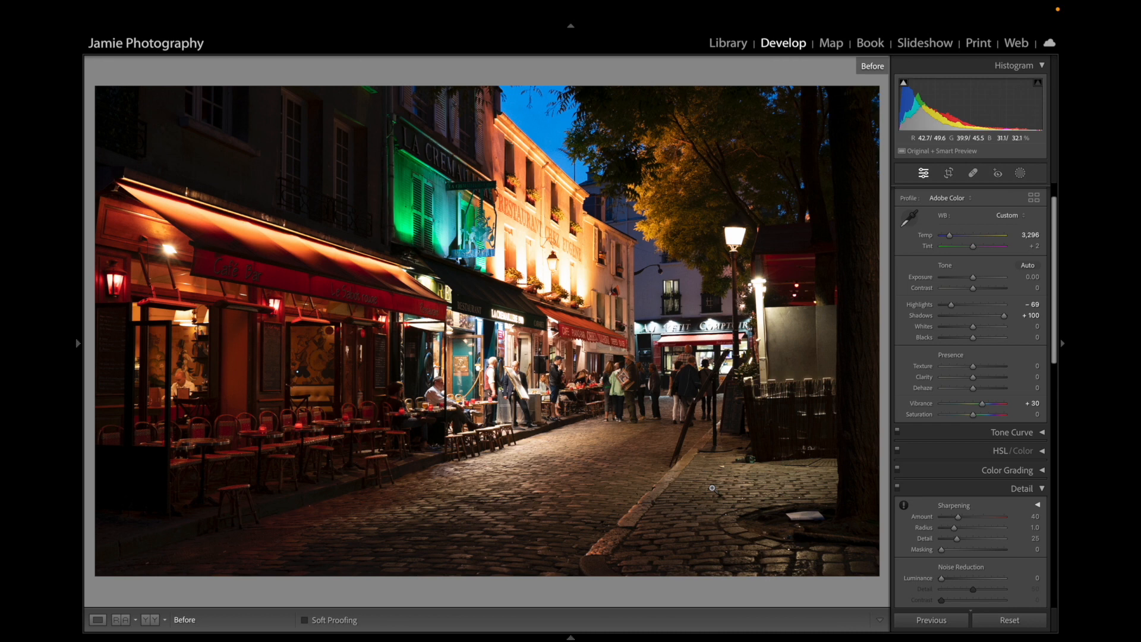
pyautogui.press('\\')
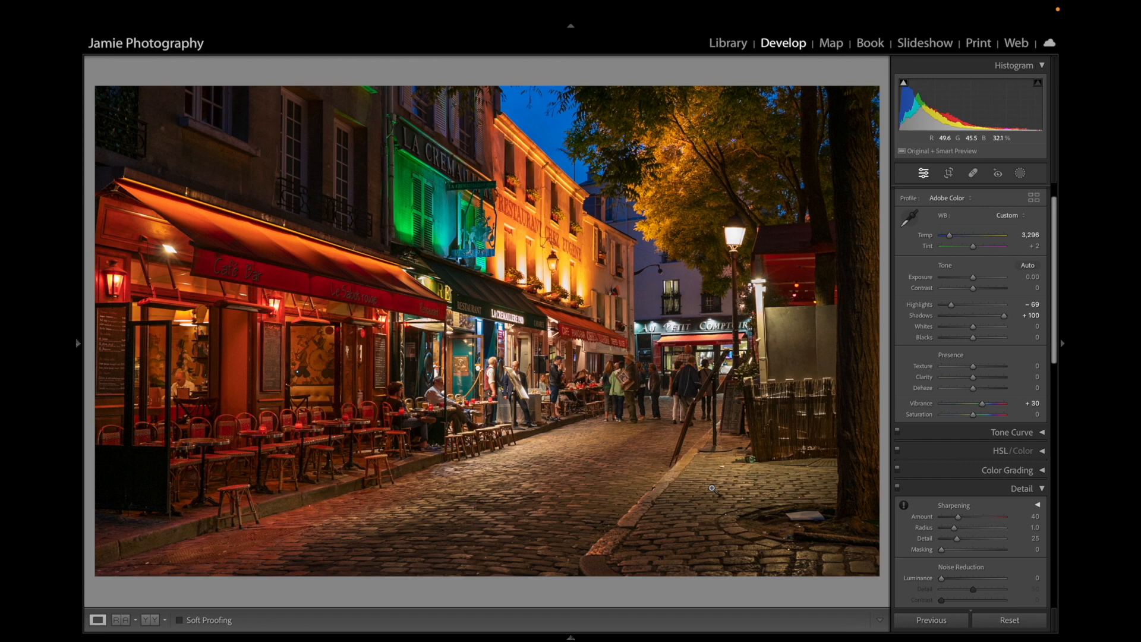
pyautogui.press('\\')
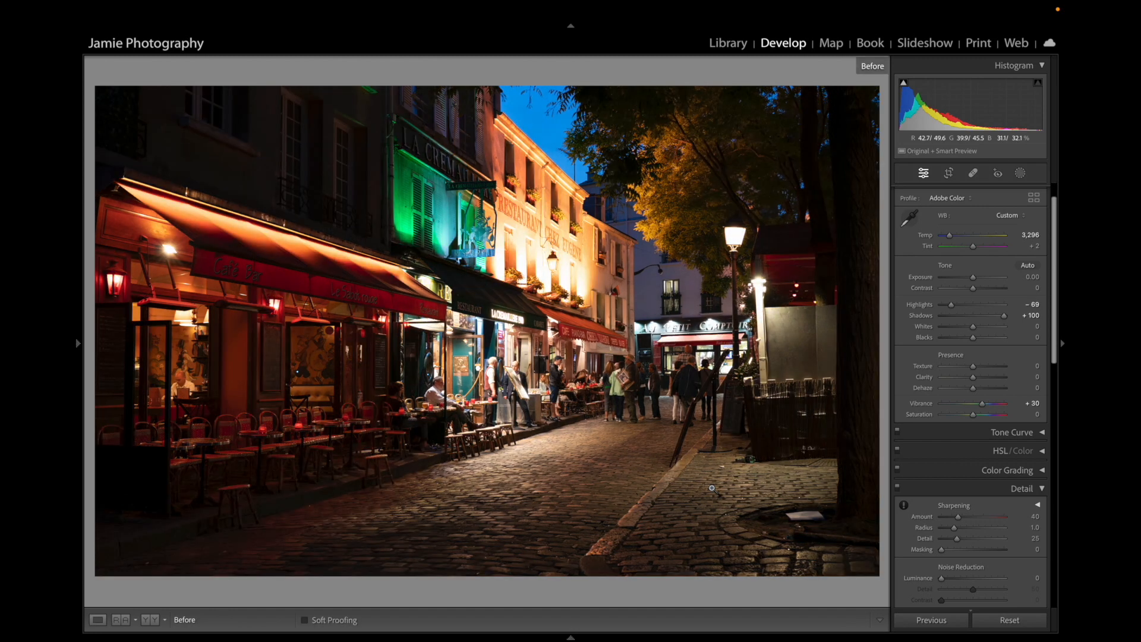
pyautogui.press('\\')
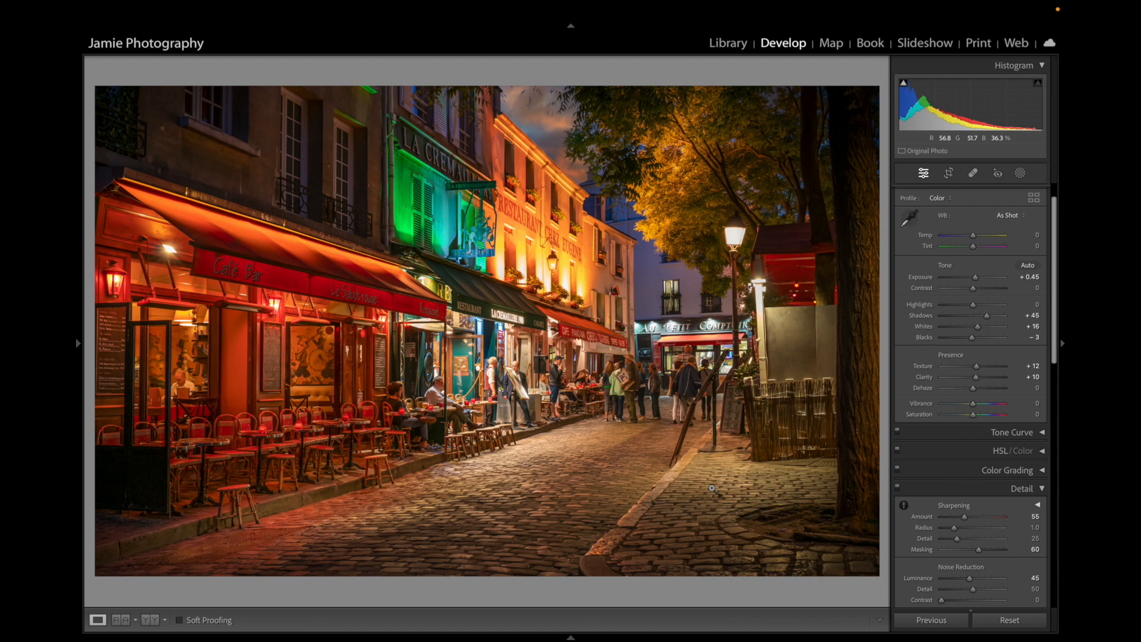
pyautogui.press('super+shift+5')
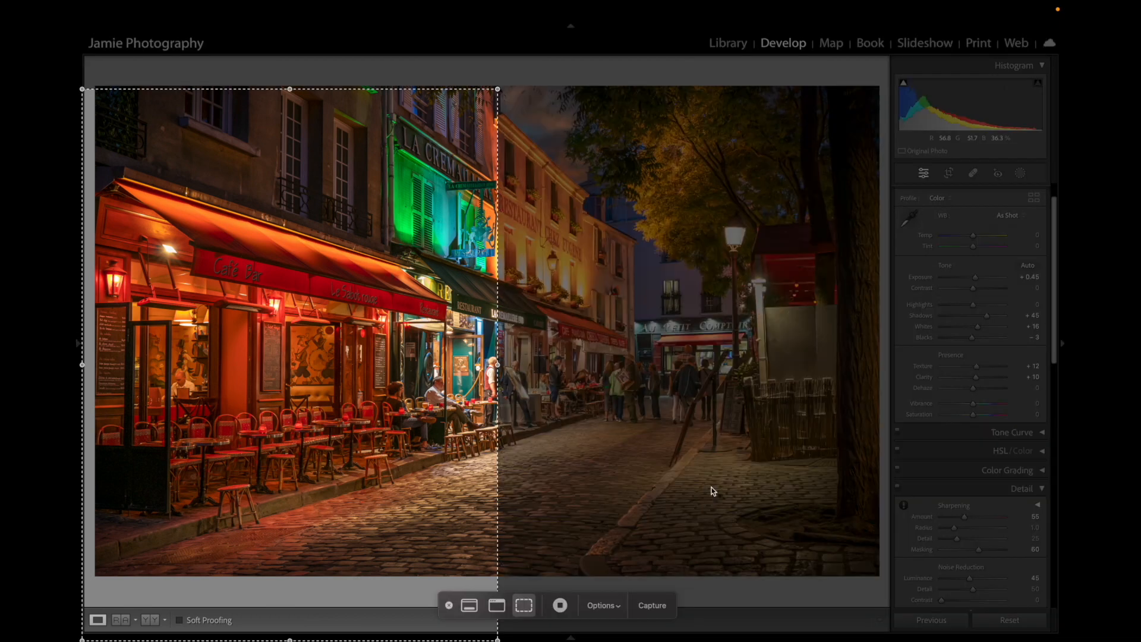